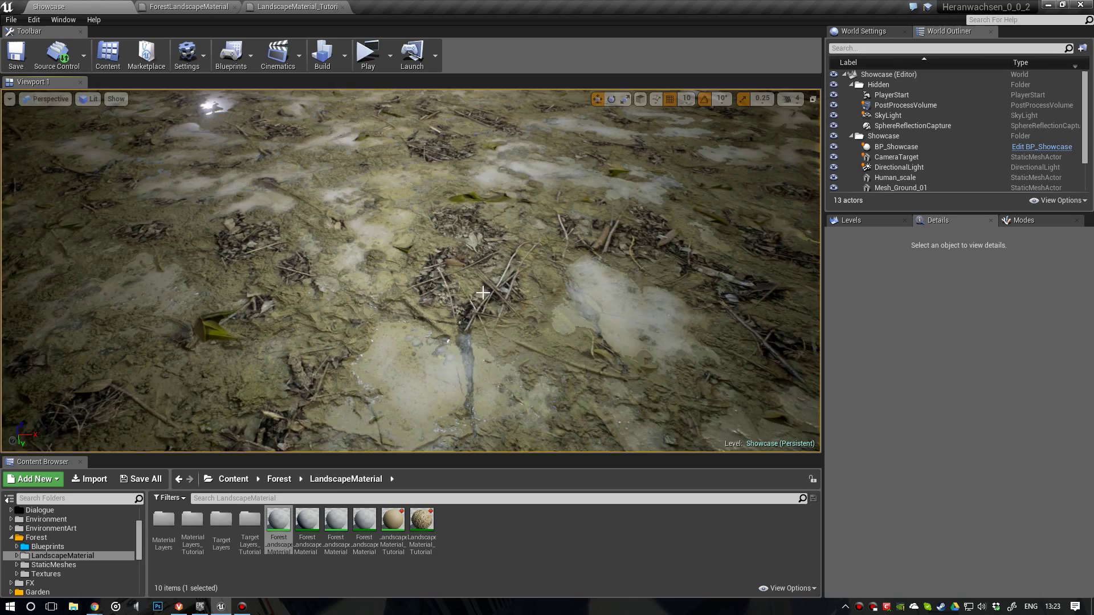
Step: Examine the muddy ground surface in the Showcase level and the overall node layout of the LandscapeMaterial_Tutorial material
alt+drag(447, 299, 447, 299)
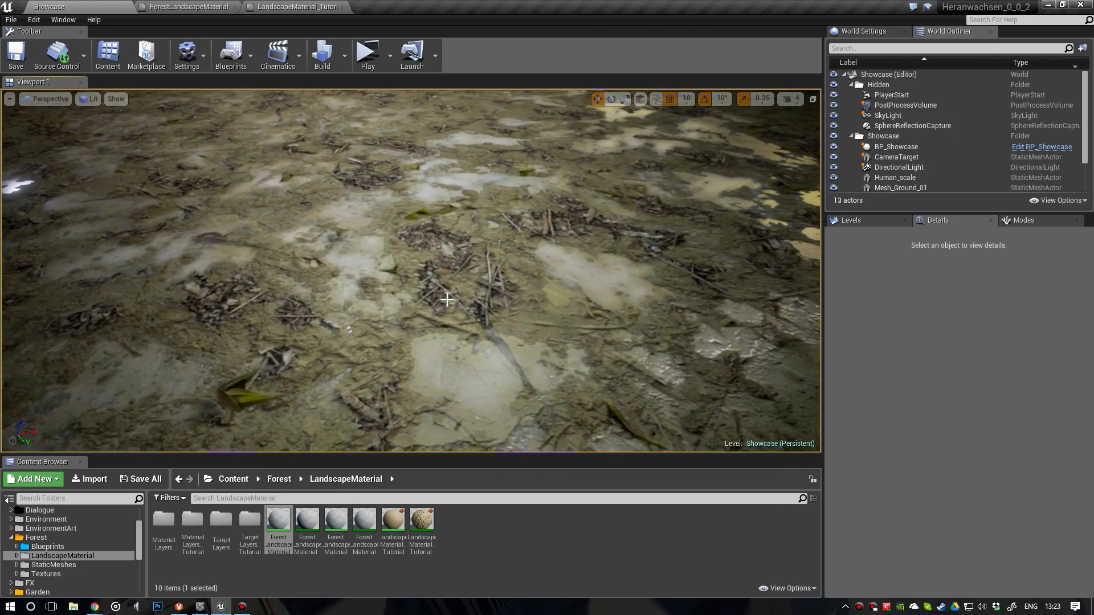
right_drag(425, 211, 415, 215)
alt+drag(430, 251, 430, 251)
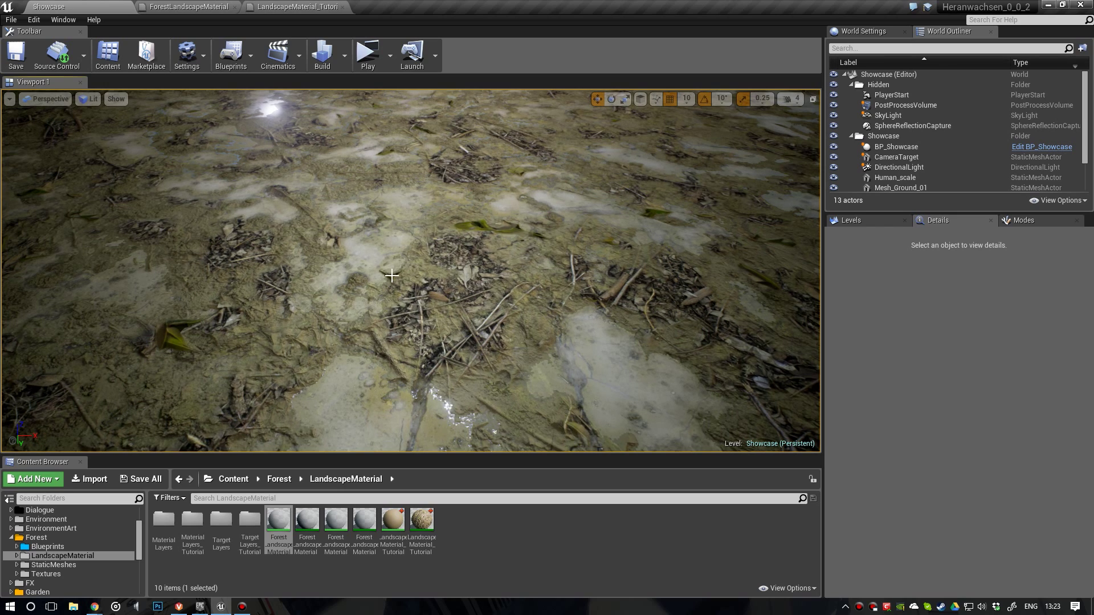
mouse_move(429, 281)
right_down()
mouse_move(456, 267)
mouse_move(429, 281)
right_up()
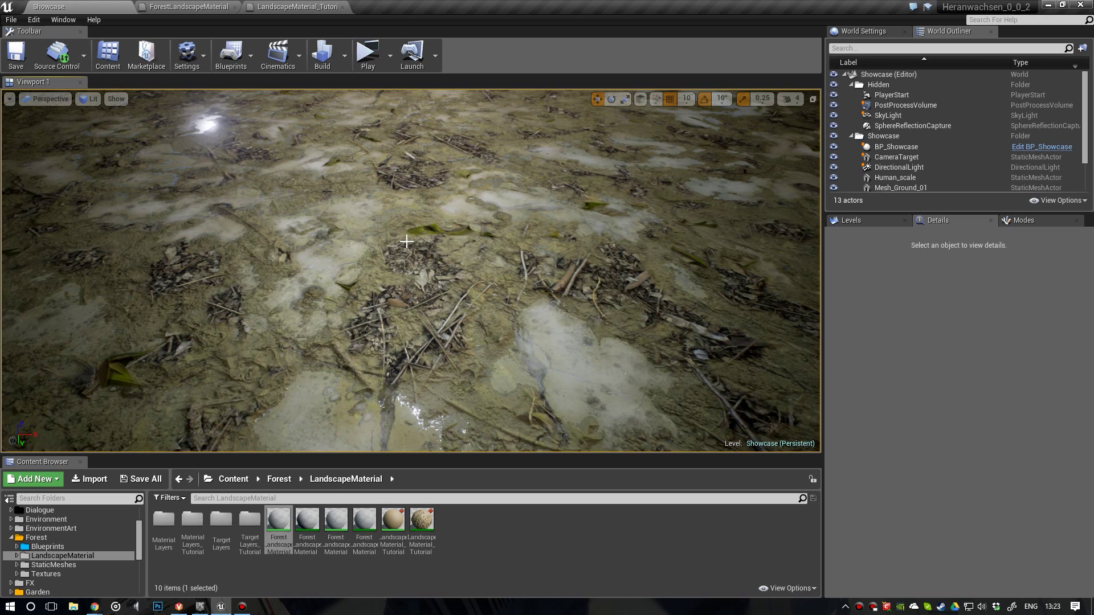
right_drag(431, 238, 459, 229)
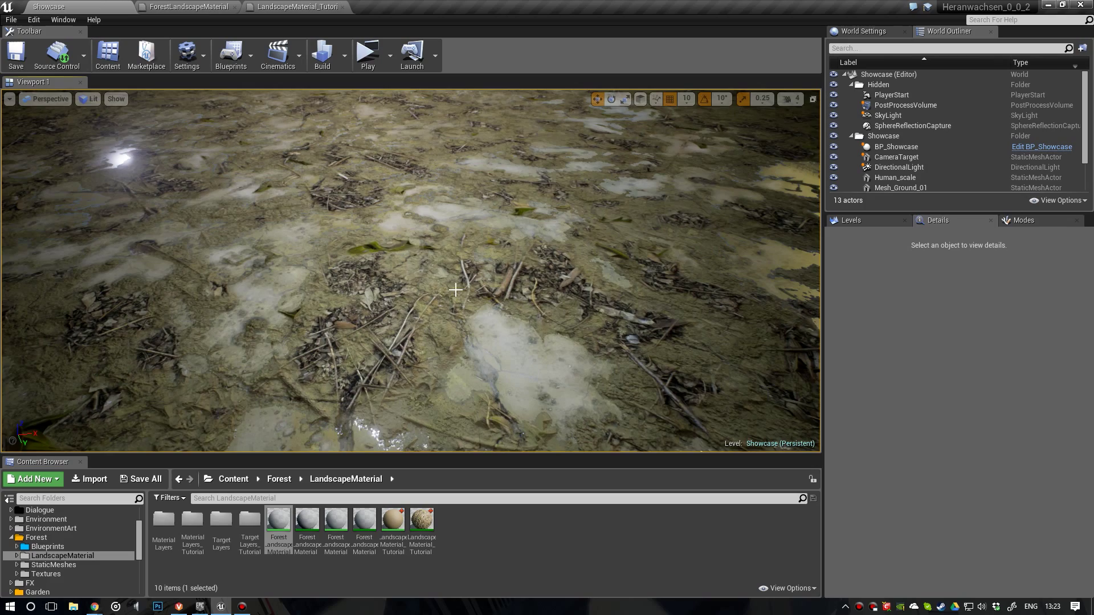
mouse_move(410, 271)
right_down()
mouse_move(433, 290)
mouse_move(422, 289)
right_up()
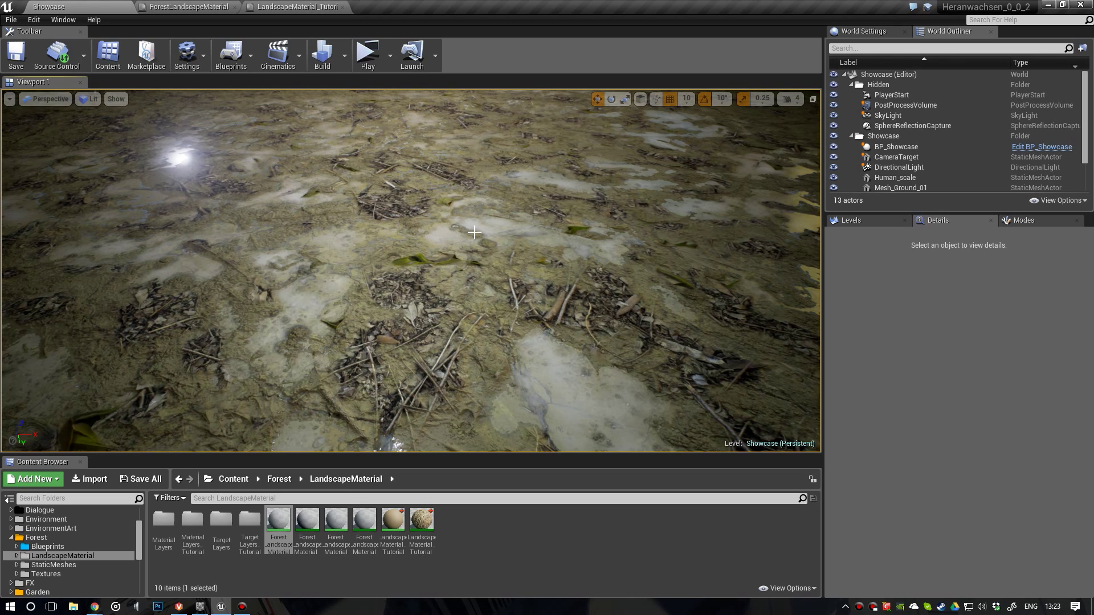
click(298, 7)
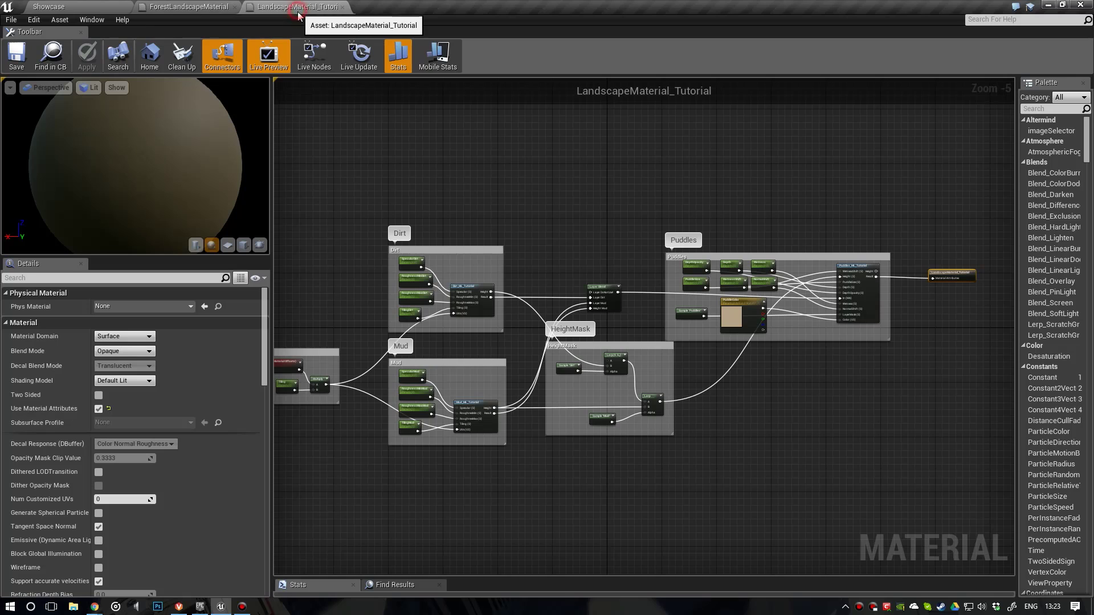
scroll(530, 171, down, 5)
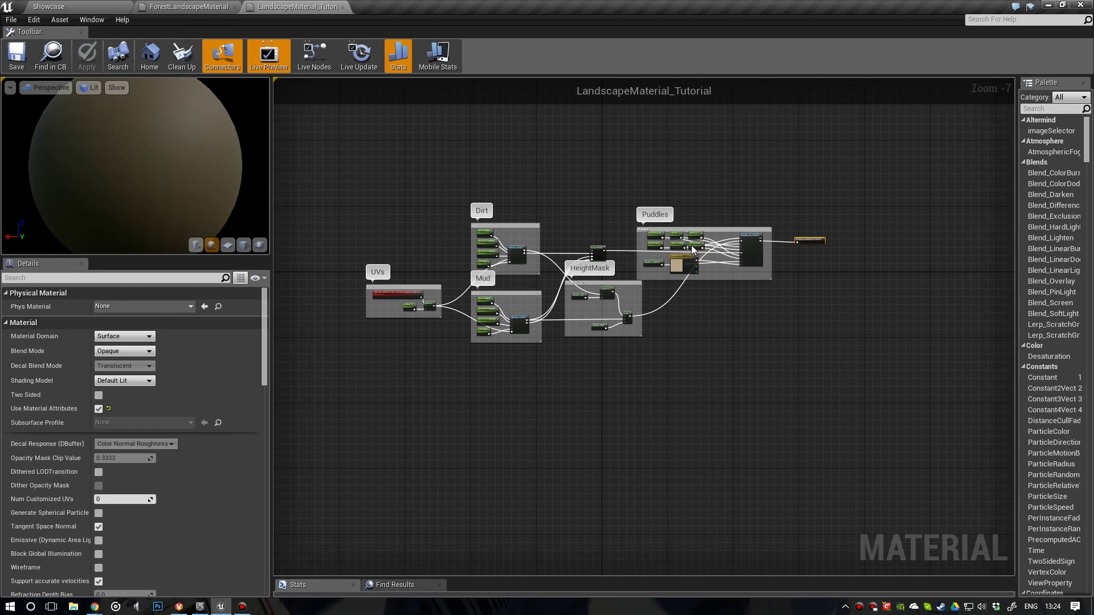
right_drag(610, 216, 577, 252)
scroll(571, 275, up, 1)
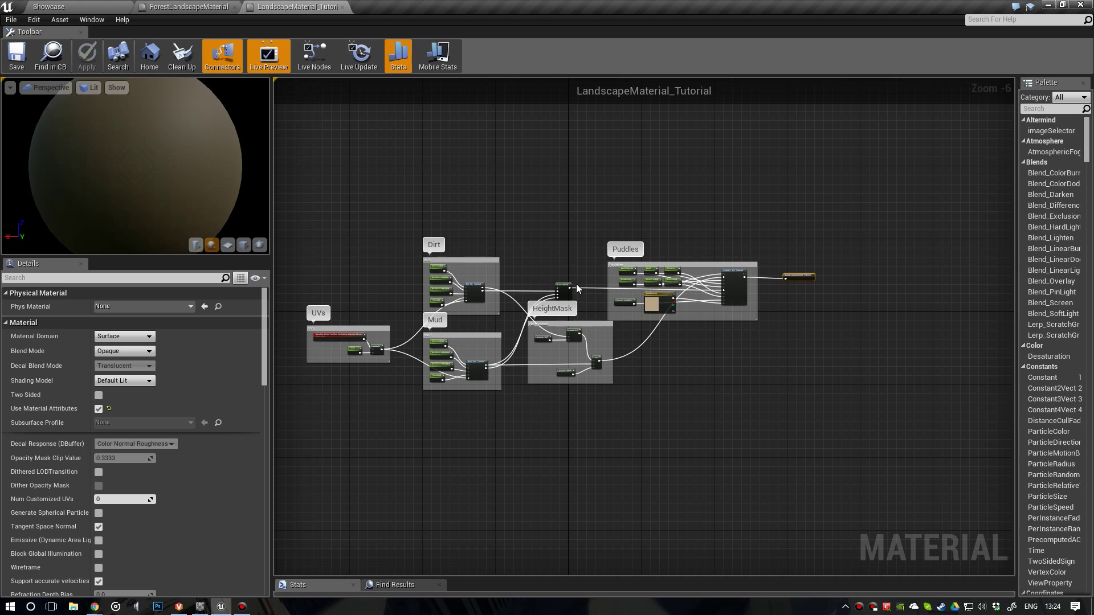
scroll(576, 284, up, 1)
right_drag(584, 248, 554, 251)
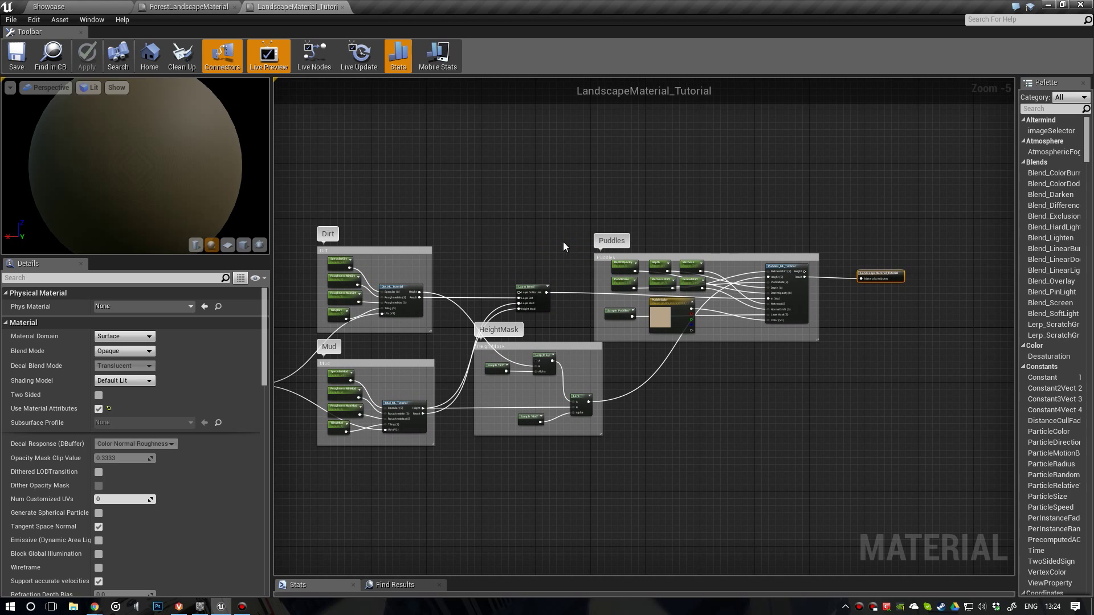
click(75, 8)
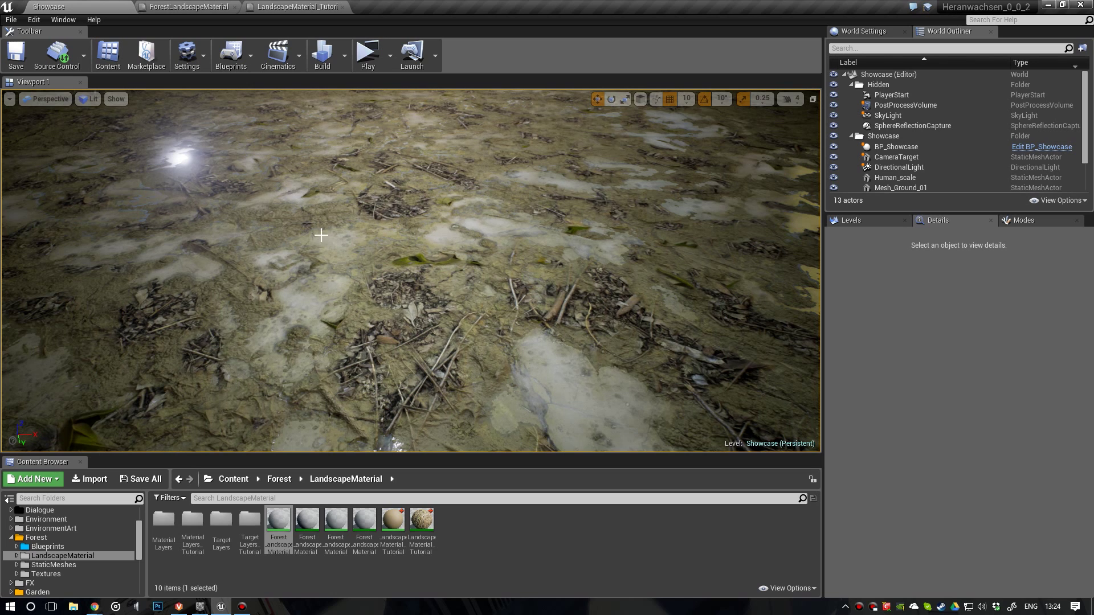
Step: Set the LandscapeMaterial_Tutorial material's D3D11 Tessellation Mode to PN Triangles and enable Crack Free Displacement
click(296, 7)
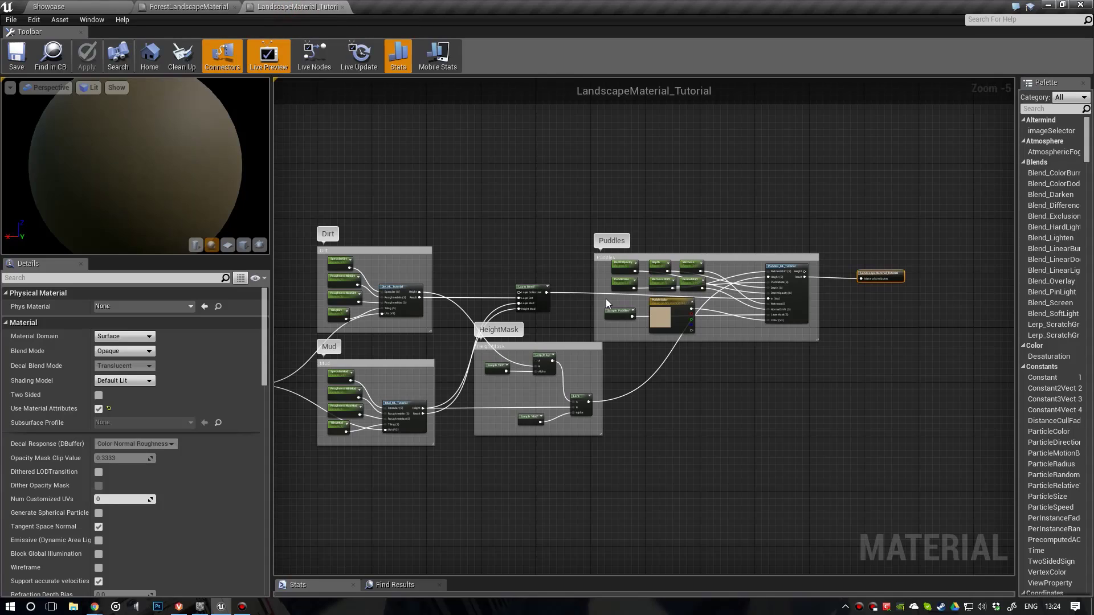
scroll(593, 344, up, 1)
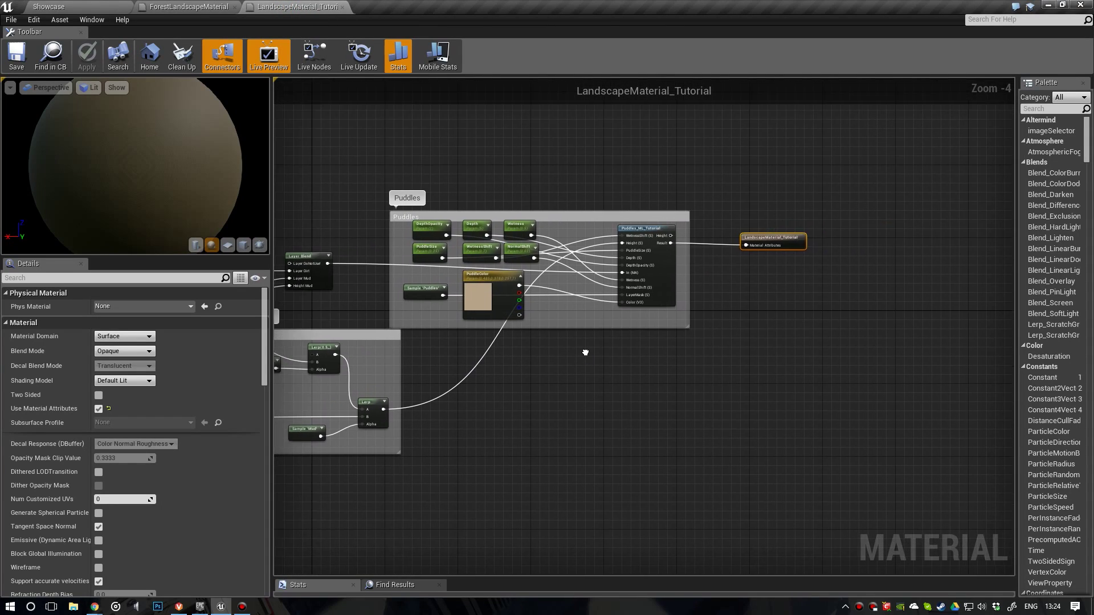
scroll(645, 344, up, 1)
mouse_move(508, 319)
right_down()
mouse_move(796, 319)
mouse_move(522, 323)
right_up()
scroll(796, 319, down, 2)
scroll(612, 349, up, 2)
click(672, 343)
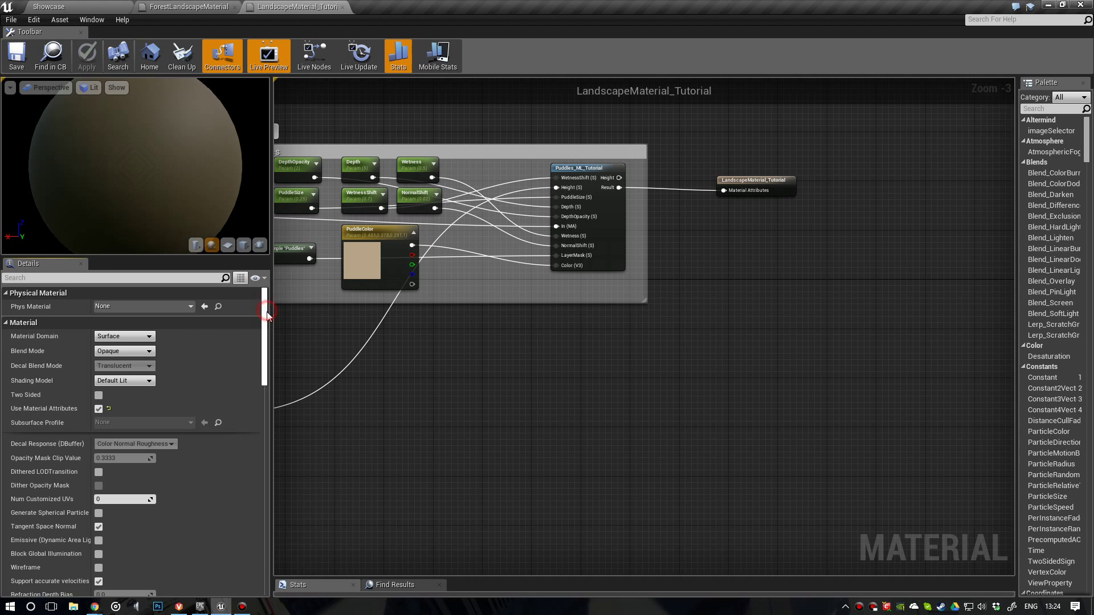
drag(267, 312, 278, 492)
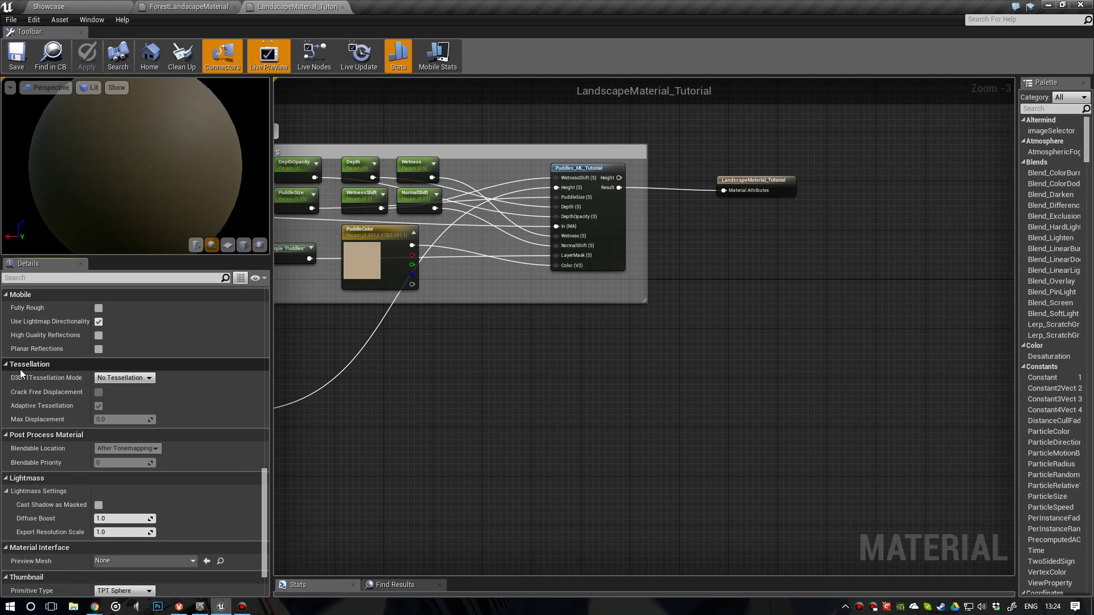
click(136, 379)
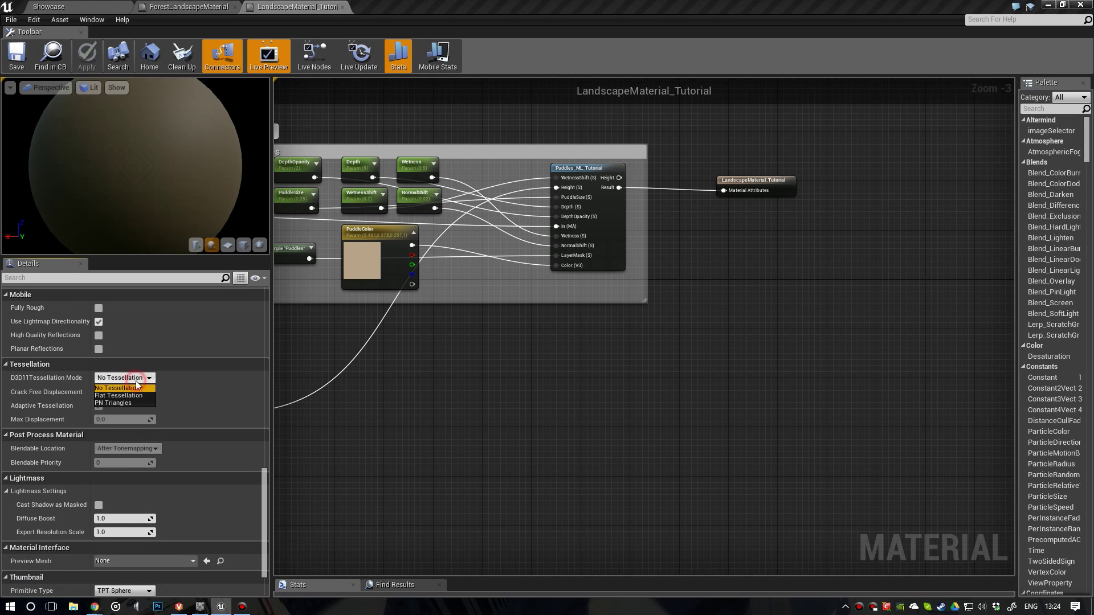
click(108, 403)
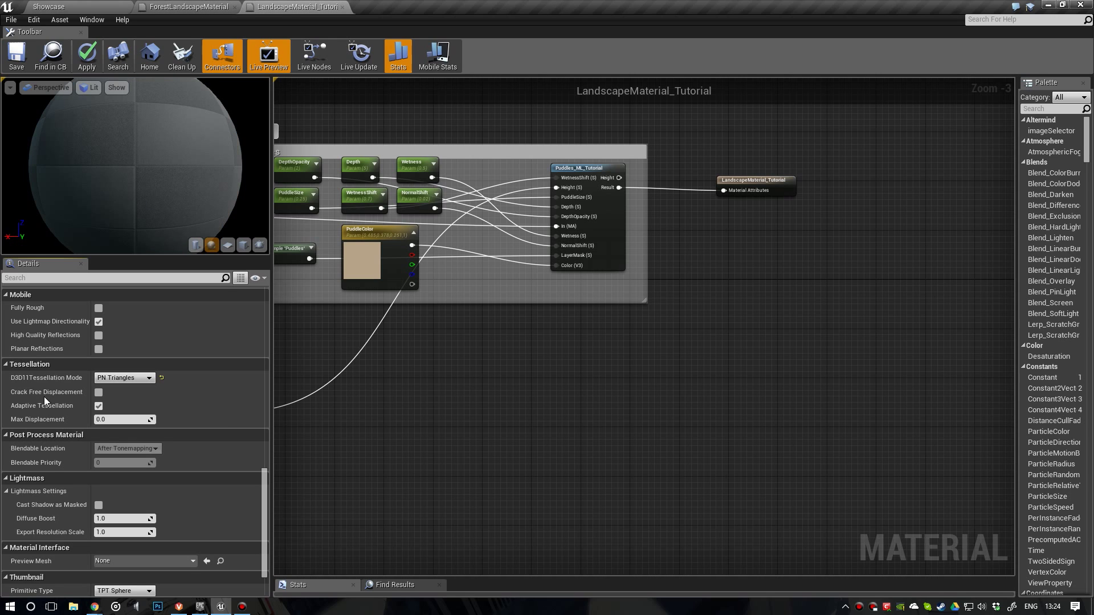
click(98, 393)
Step: Disable Use Material Attributes for the material and move its output node farther away from the Puddles group
right_drag(625, 328, 549, 364)
scroll(572, 343, up, 1)
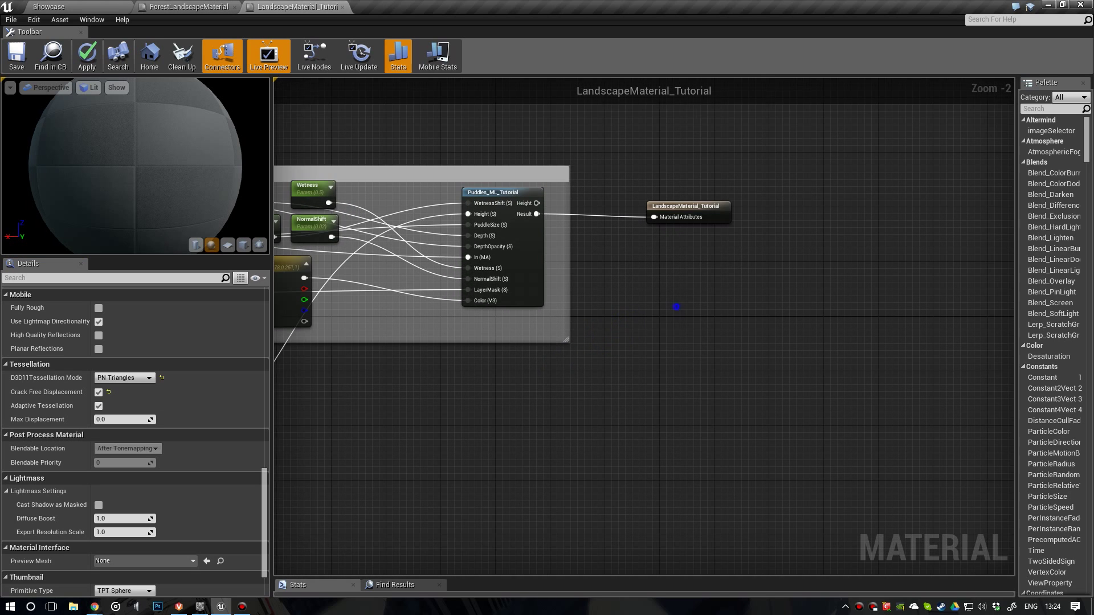
right_drag(676, 306, 557, 354)
drag(553, 271, 602, 268)
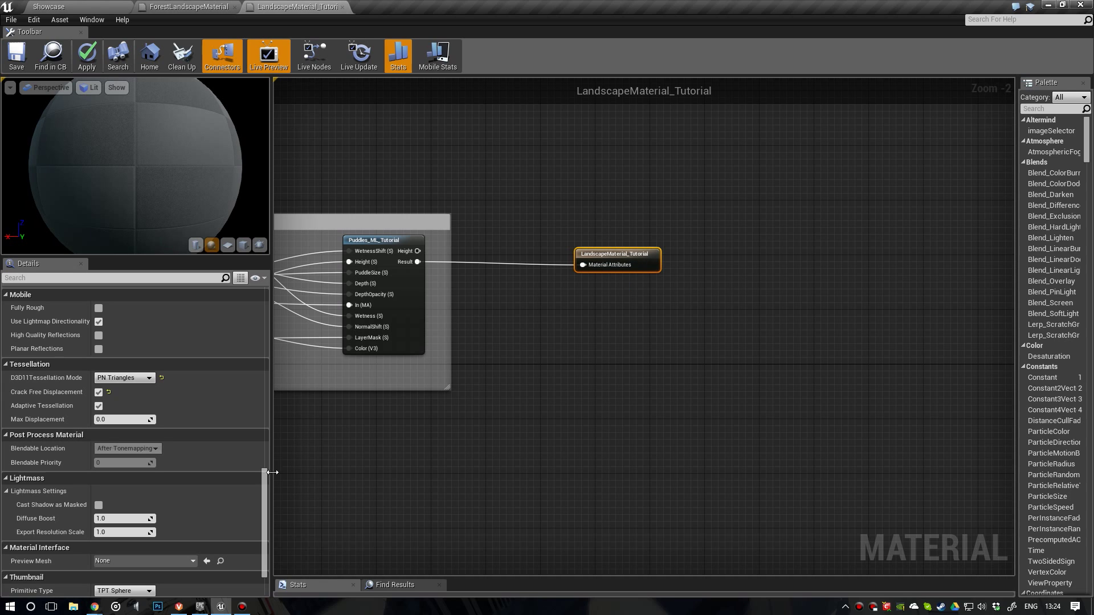
drag(266, 473, 254, 310)
click(99, 380)
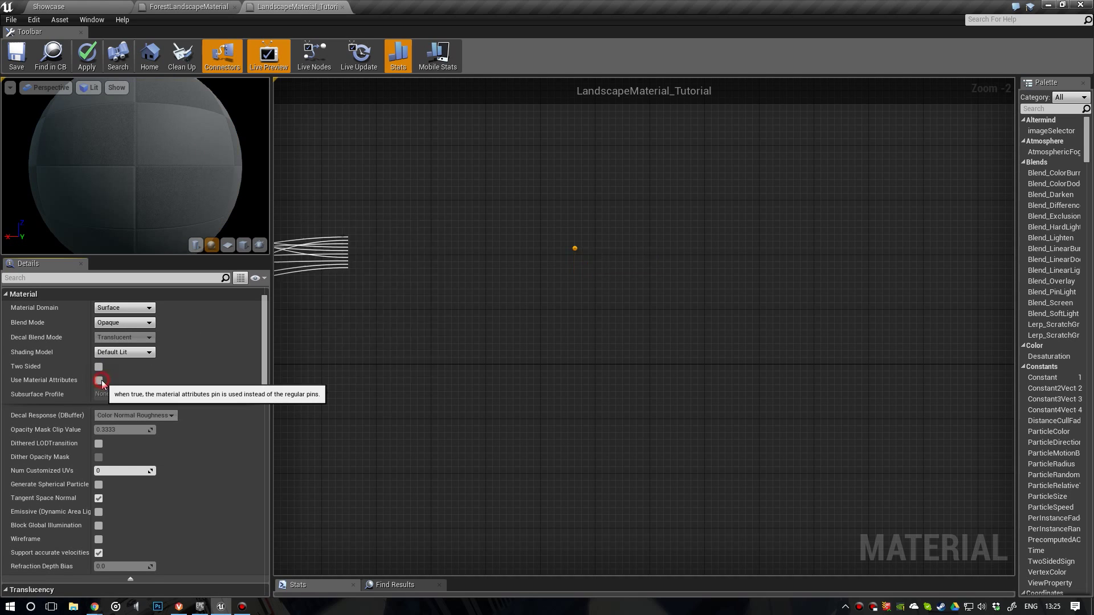
drag(608, 254, 718, 233)
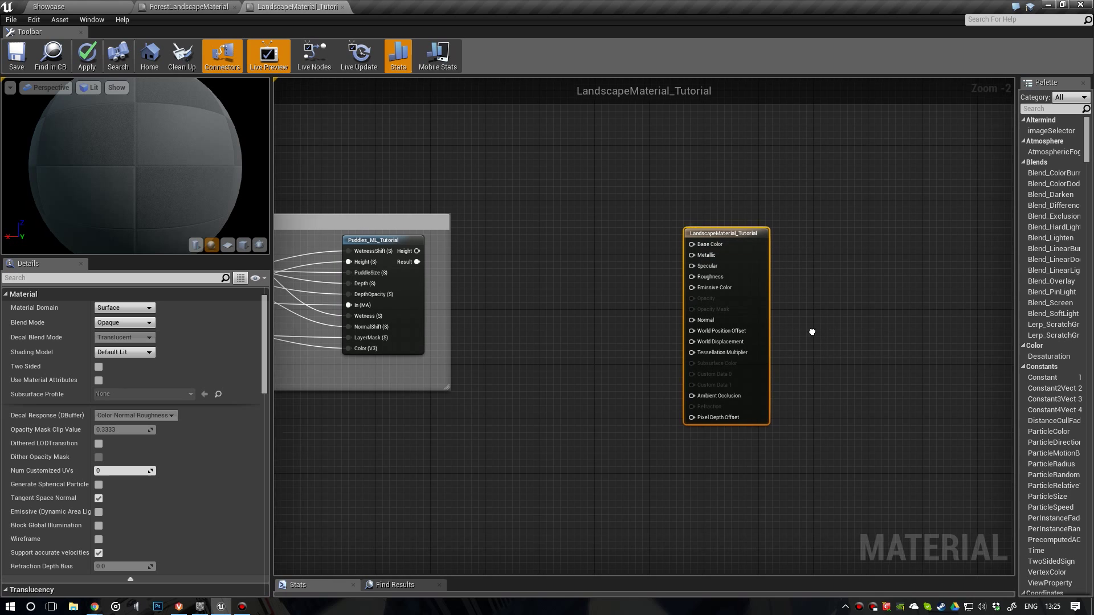
right_drag(813, 332, 760, 337)
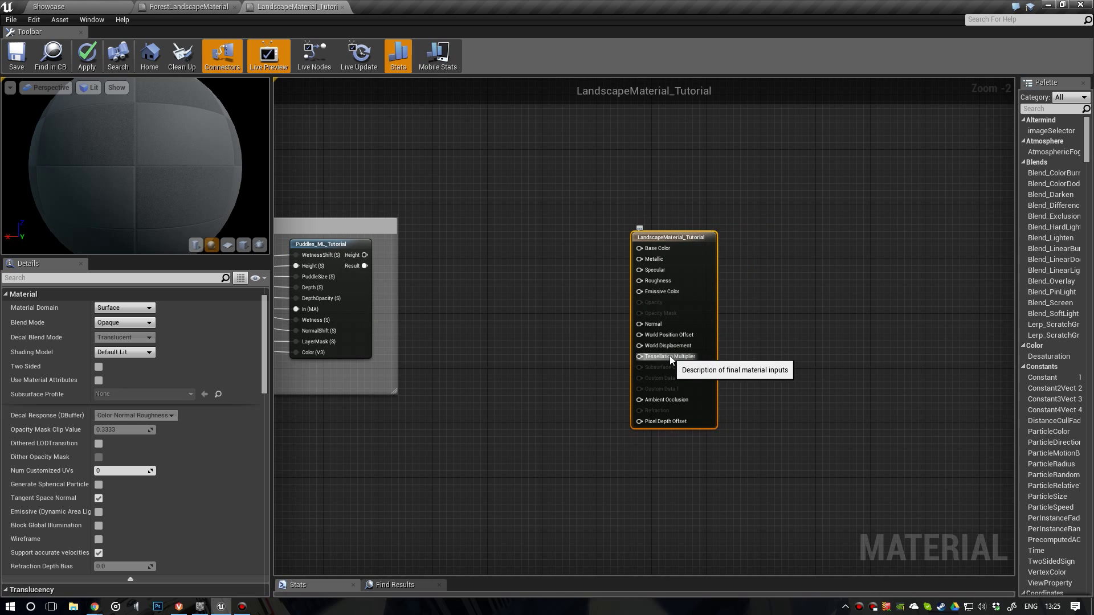
scroll(538, 310, up, 1)
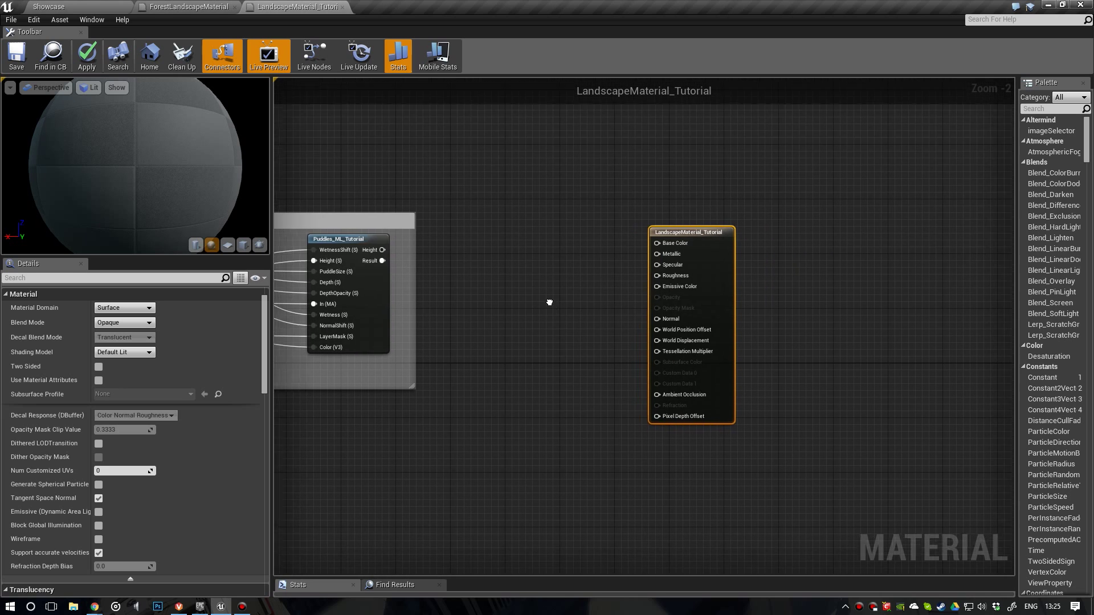
drag(692, 236, 740, 236)
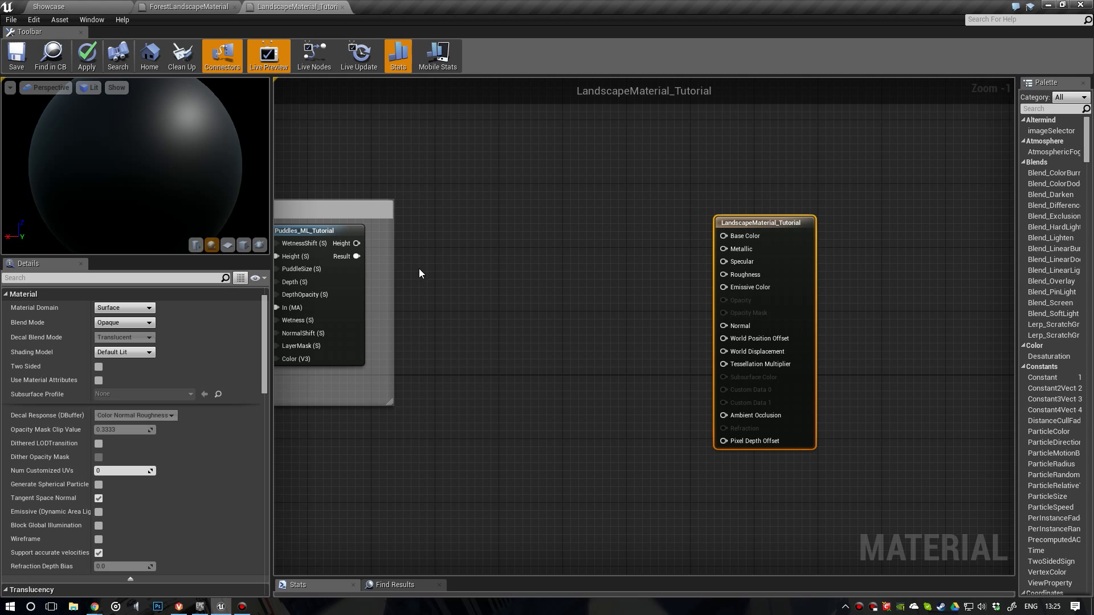
Step: Add a BreakMaterialAttributes node fed by the Result output of Puddles_ML_Tutorial and place it beside the Puddles group
drag(356, 257, 429, 263)
text(breakre)
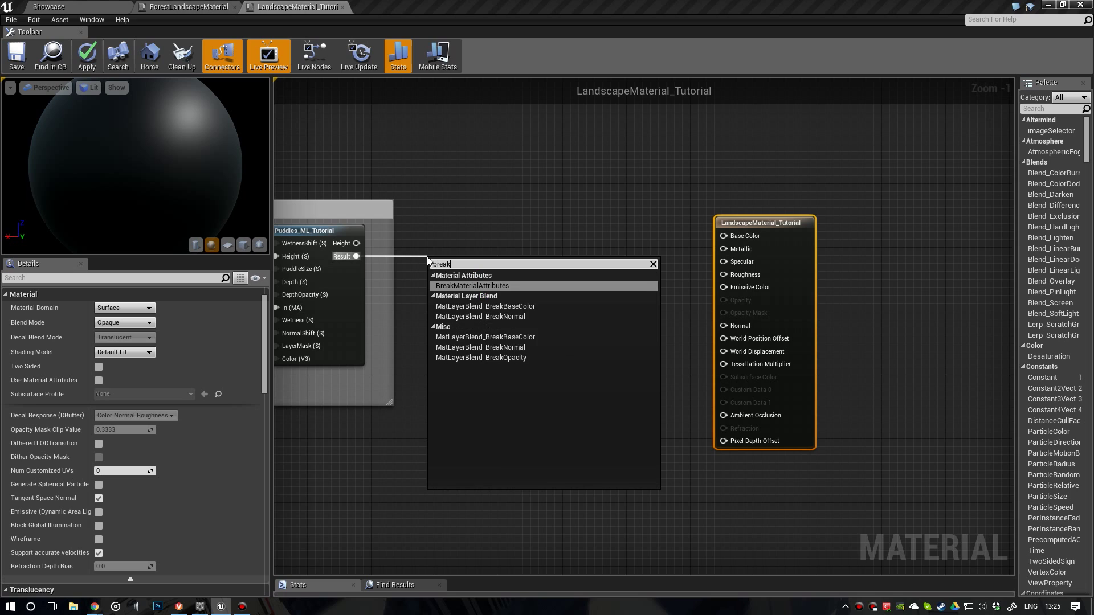
key(BackSpace)
click(453, 286)
drag(463, 255, 459, 239)
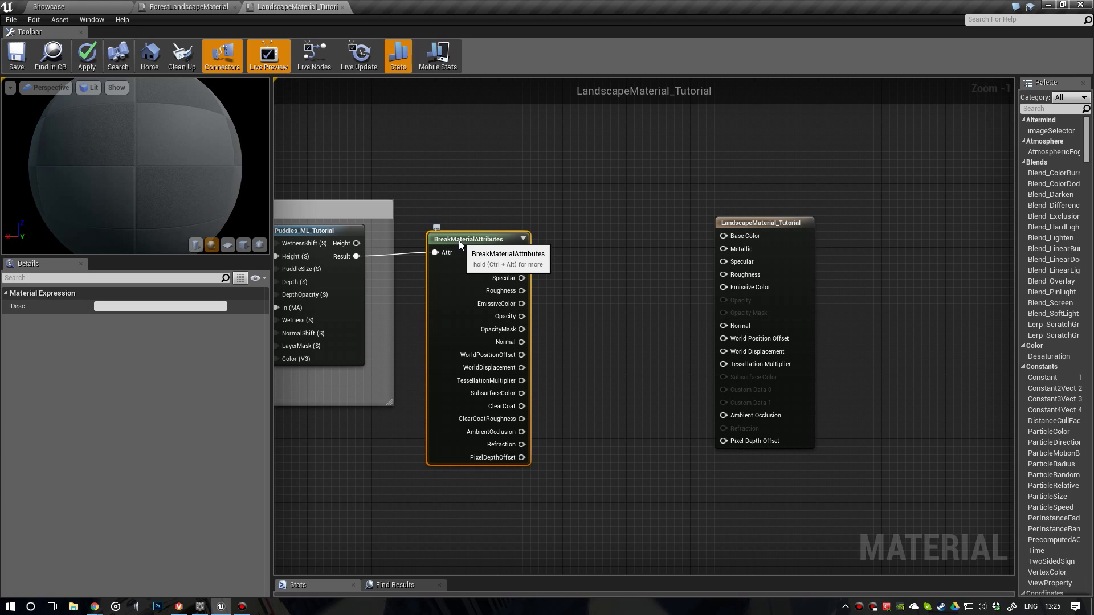
right_drag(645, 302, 629, 280)
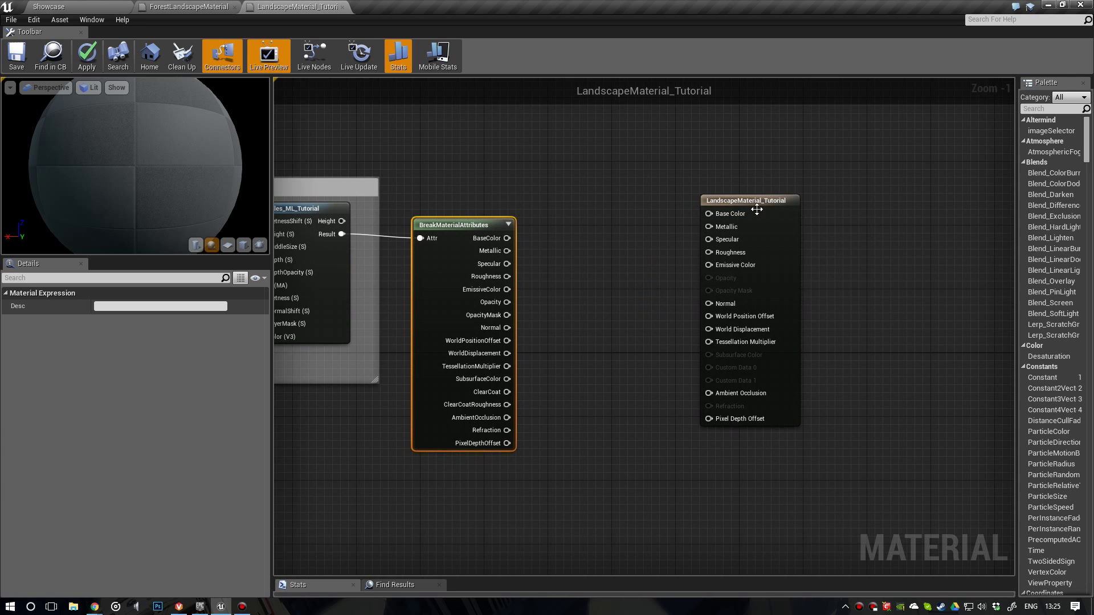
Step: Connect BaseColor, Metallic, Specular, Roughness, EmissiveColor, Normal and AmbientOcclusion from BreakMaterialAttributes to the matching inputs of the aligned output node
mouse_move(753, 203)
mouse_down()
mouse_move(753, 230)
mouse_move(752, 218)
mouse_up()
drag(506, 238, 711, 282)
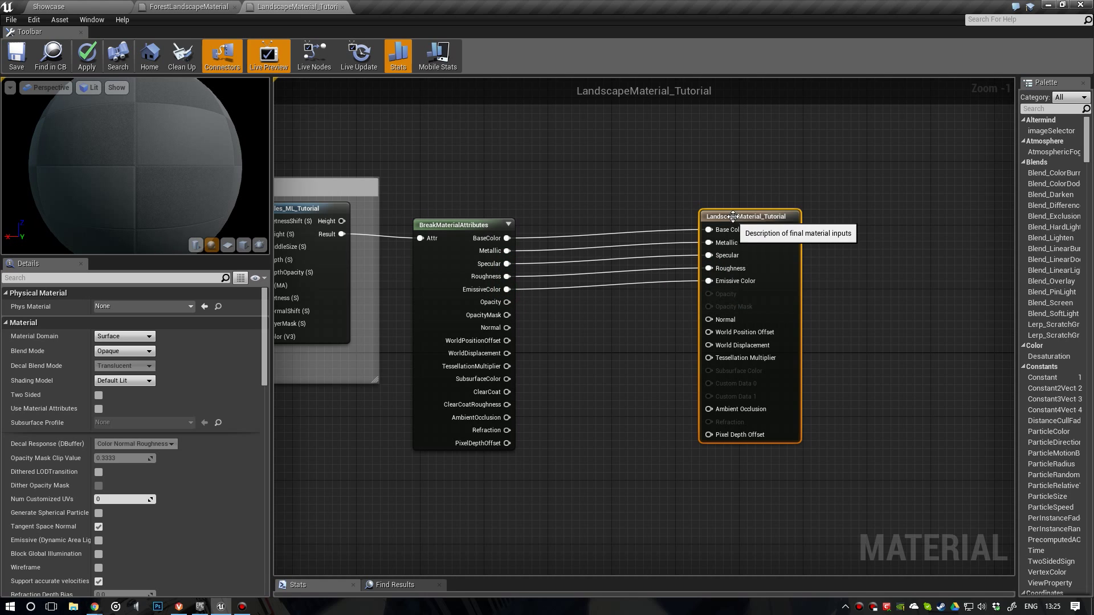
drag(741, 217, 741, 225)
drag(507, 327, 709, 328)
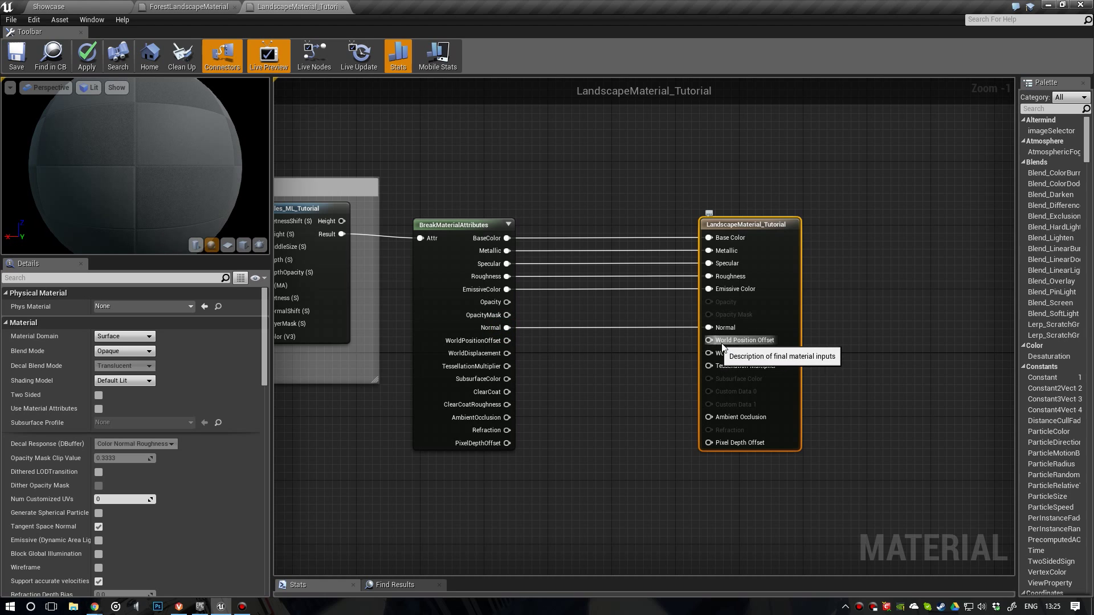
drag(737, 416, 508, 419)
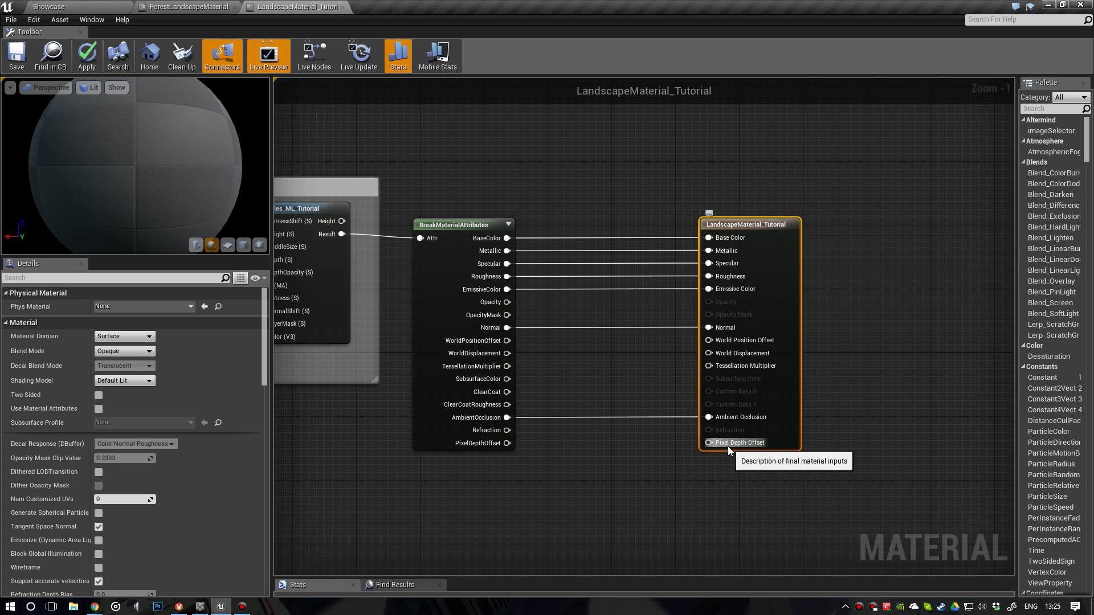
right_drag(645, 364, 664, 330)
scroll(663, 329, up, 1)
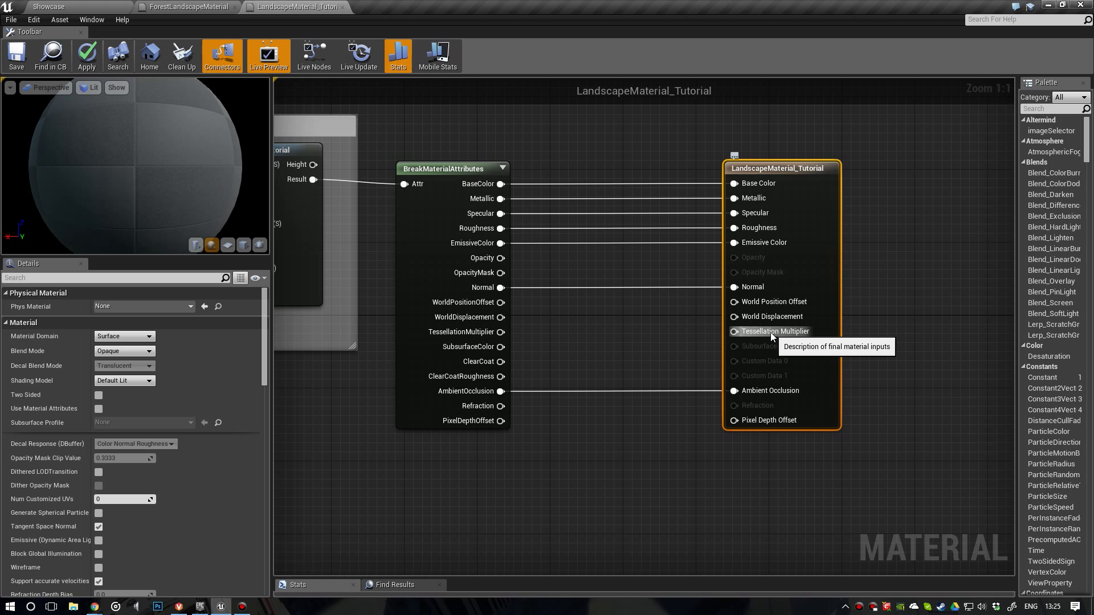
Step: Move the BreakMaterialAttributes and material output nodes together farther away from the Puddles group
right_drag(636, 326, 637, 391)
drag(463, 212, 802, 302)
drag(444, 245, 517, 237)
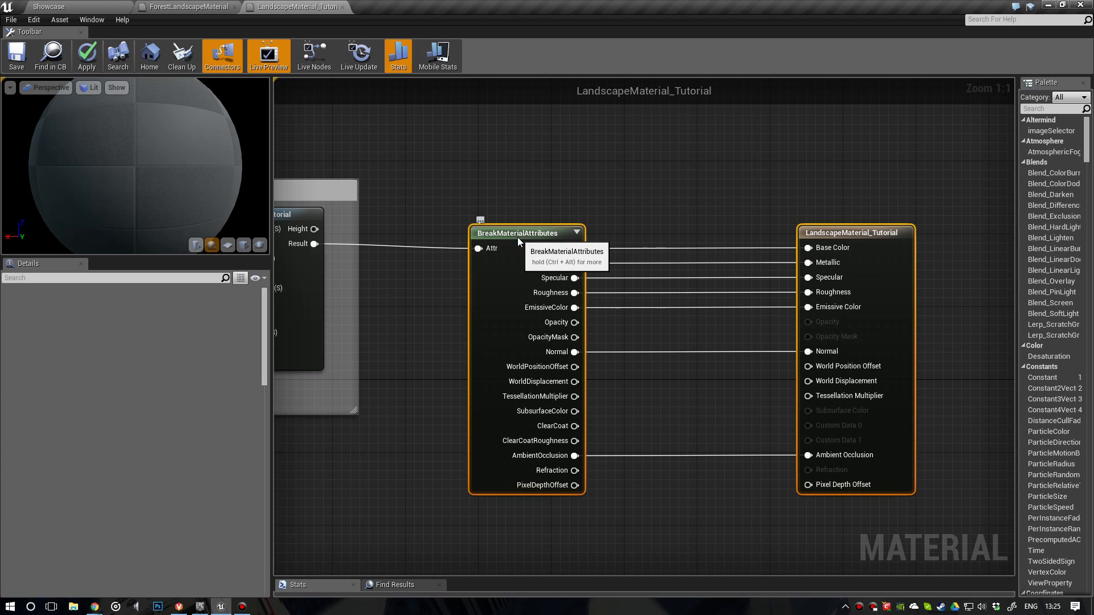
Step: Enclose the material output node in a comment box titled "Output"
scroll(517, 237, down, 2)
drag(687, 216, 833, 362)
text(cOutput)
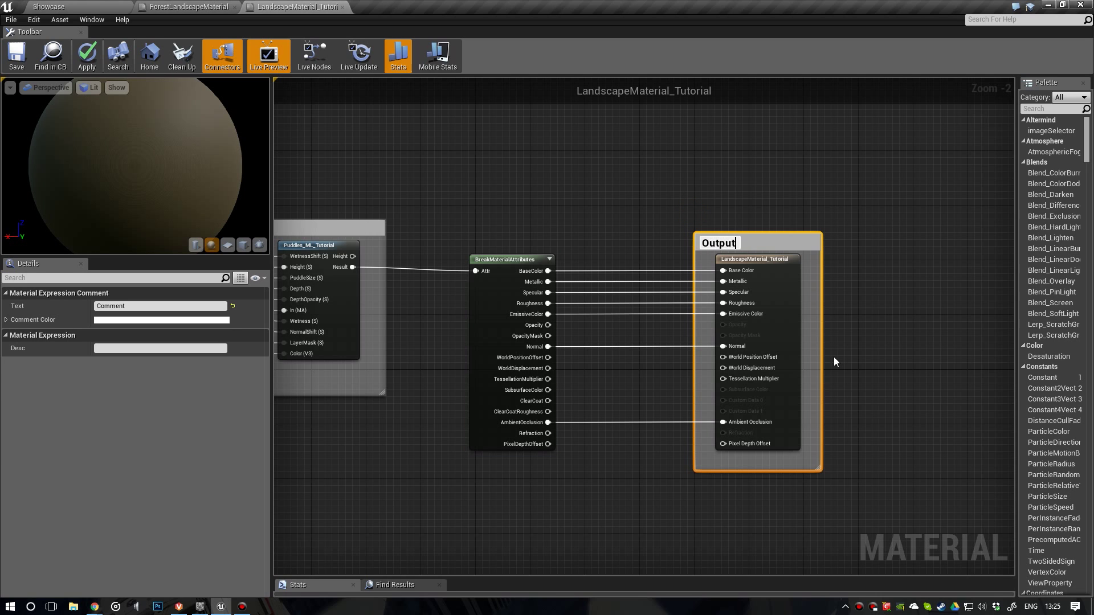
key(Return)
click(534, 207)
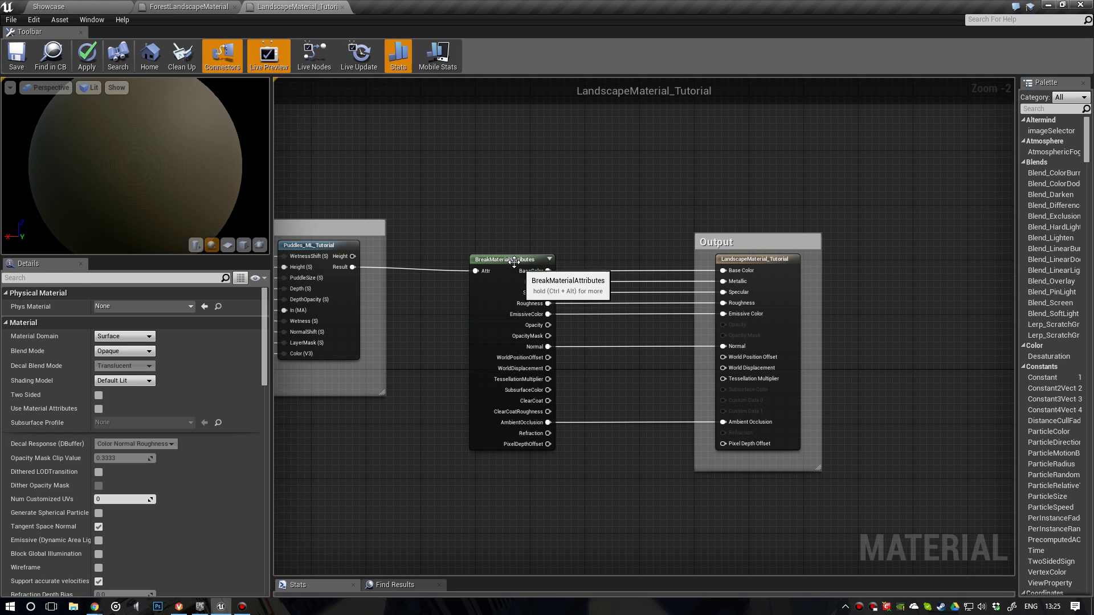
Step: Shift the BreakMaterialAttributes node slightly closer to the Puddles group, widening the gap before the Output comment
drag(512, 262, 483, 260)
right_drag(406, 271, 544, 170)
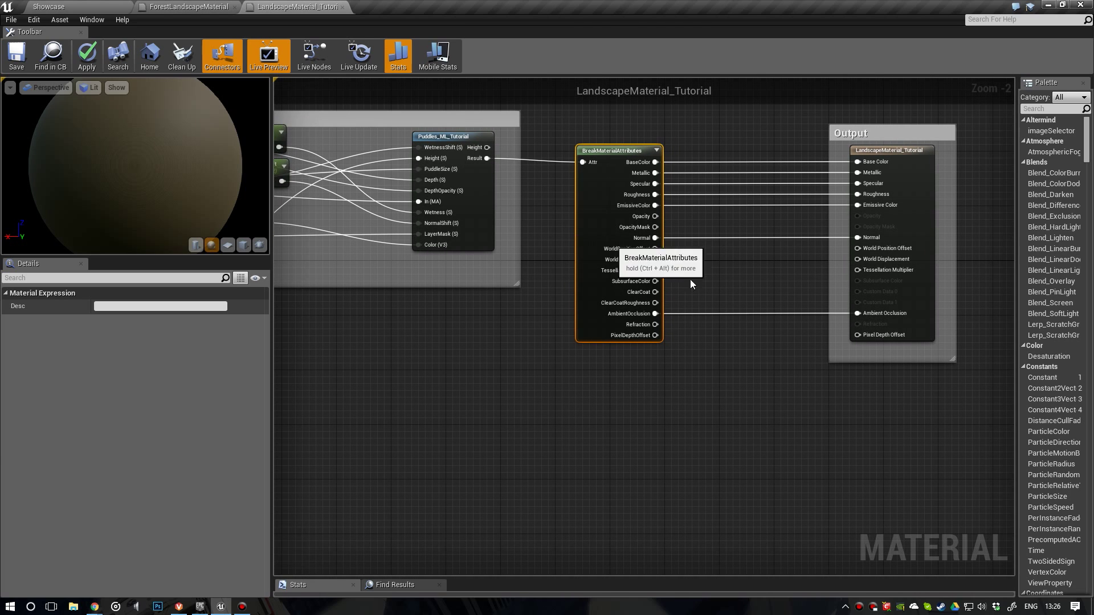
right_drag(713, 287, 665, 254)
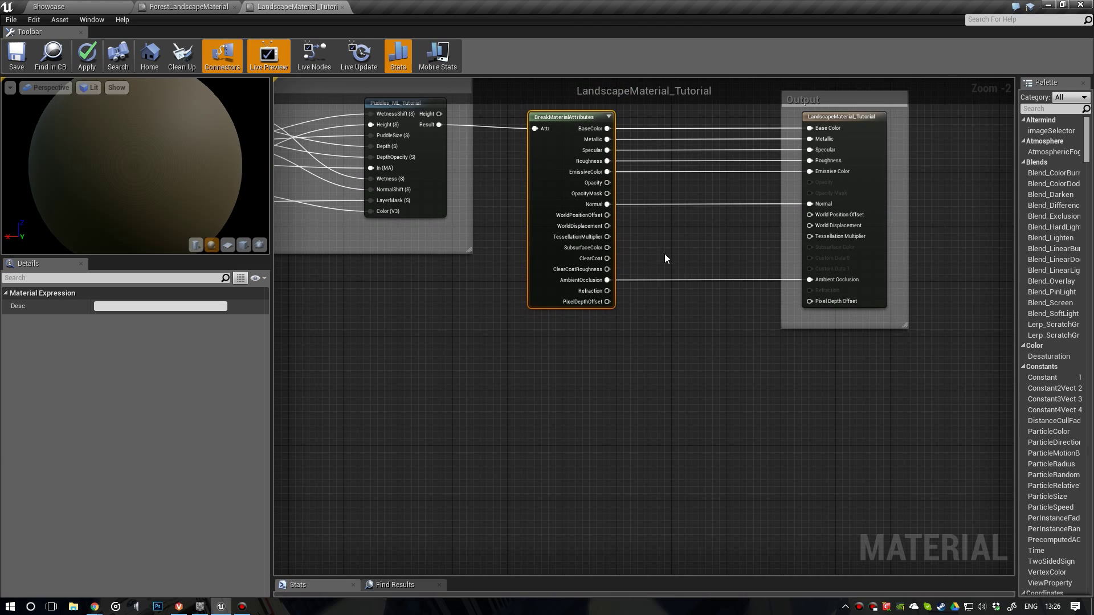
Step: Display the Showcase level in wireframe and examine the landscape's mesh density near and far from the camera
scroll(664, 254, up, 1)
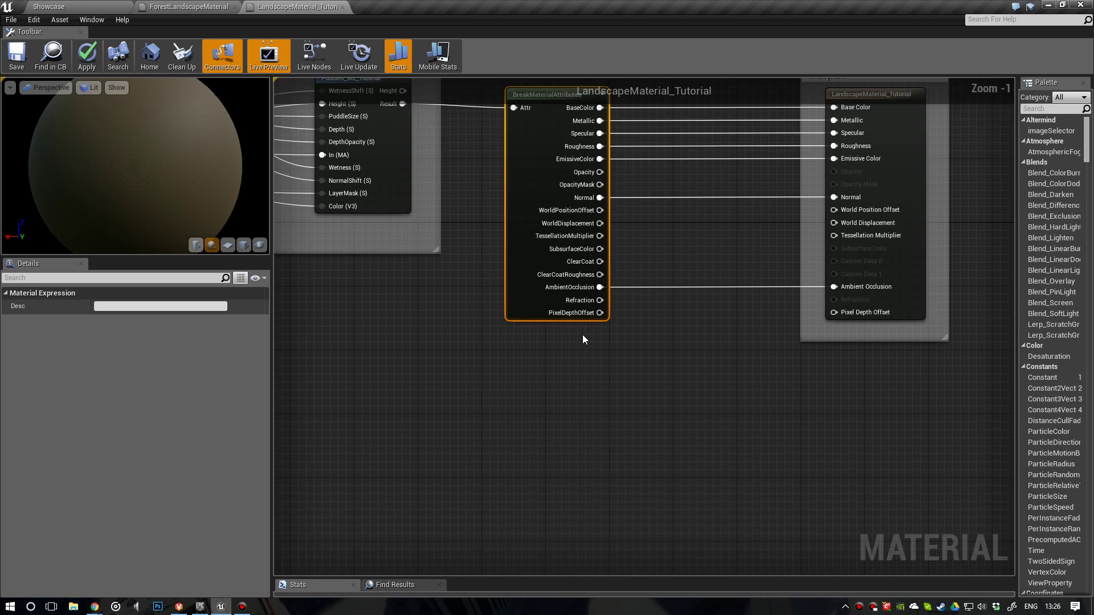
scroll(582, 334, up, 1)
mouse_move(582, 334)
right_down()
mouse_move(601, 268)
mouse_move(576, 322)
right_up()
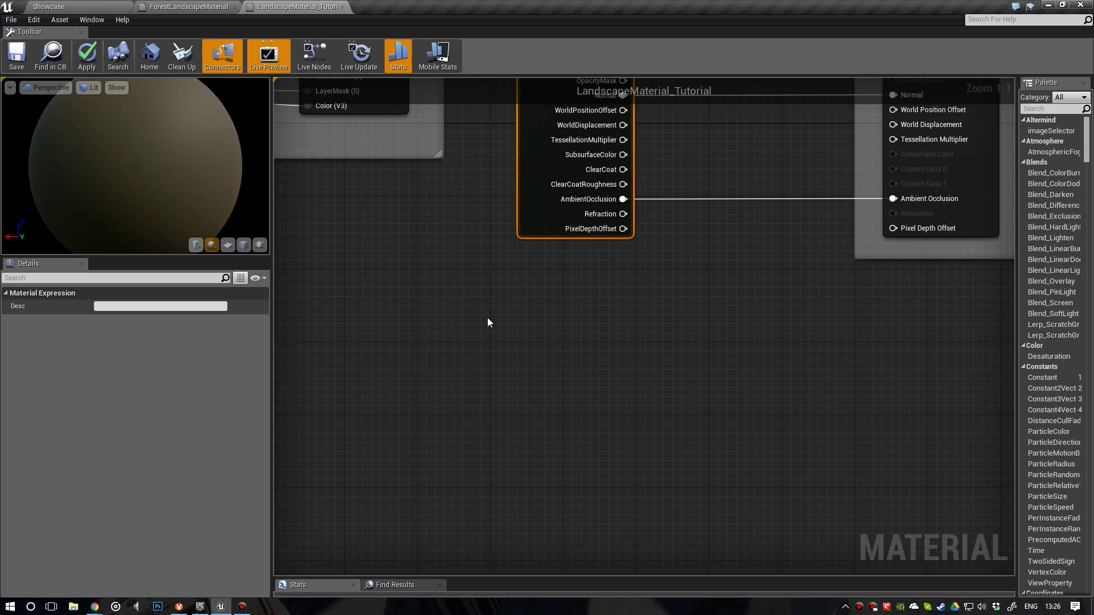
click(68, 6)
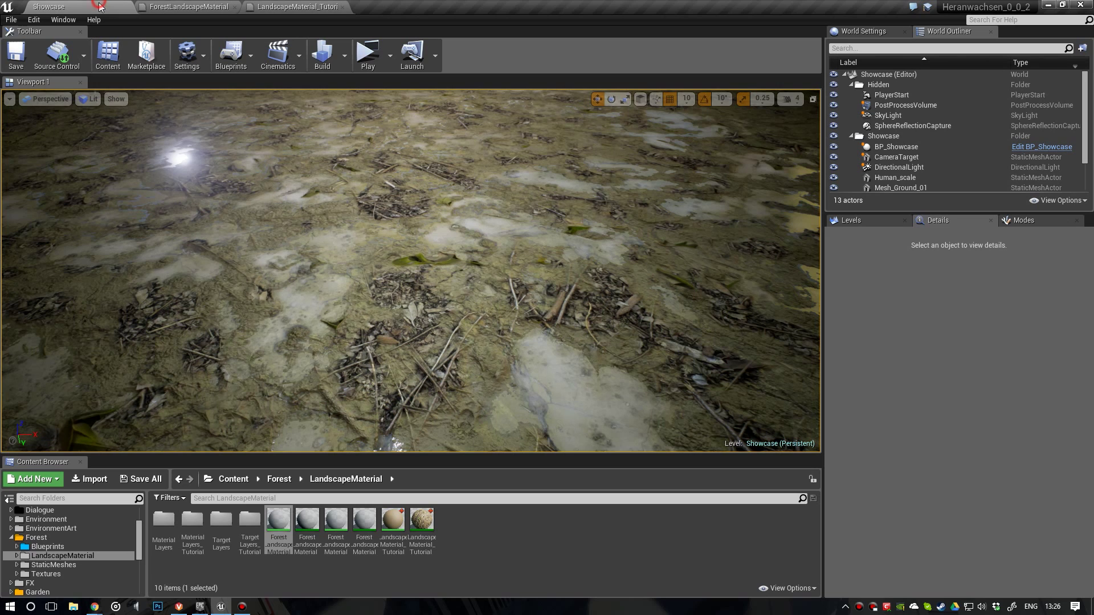
click(92, 99)
click(114, 146)
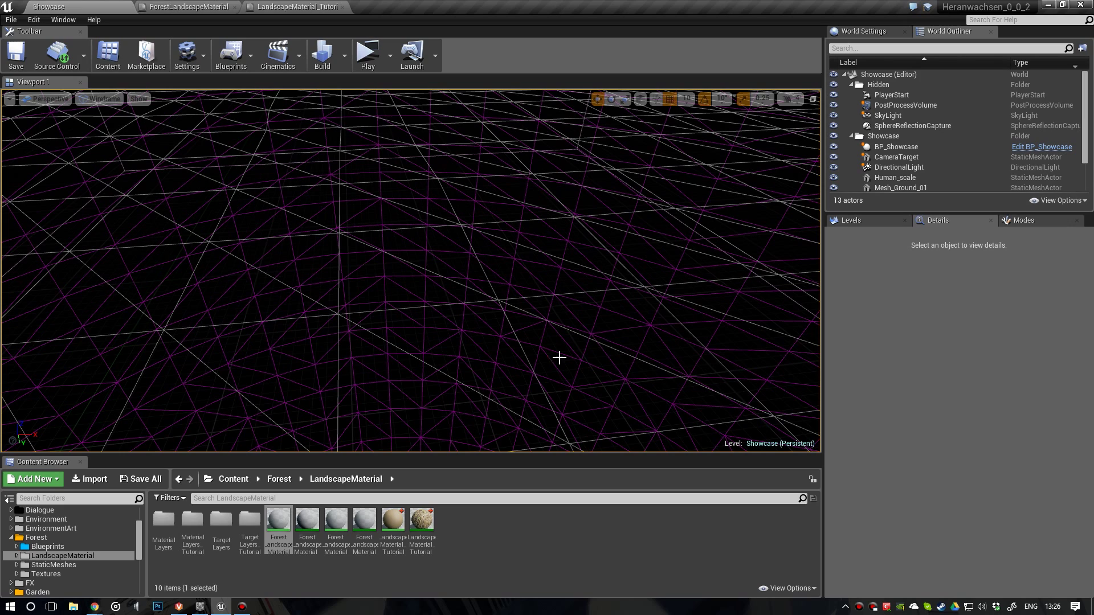
right_drag(350, 382, 349, 359)
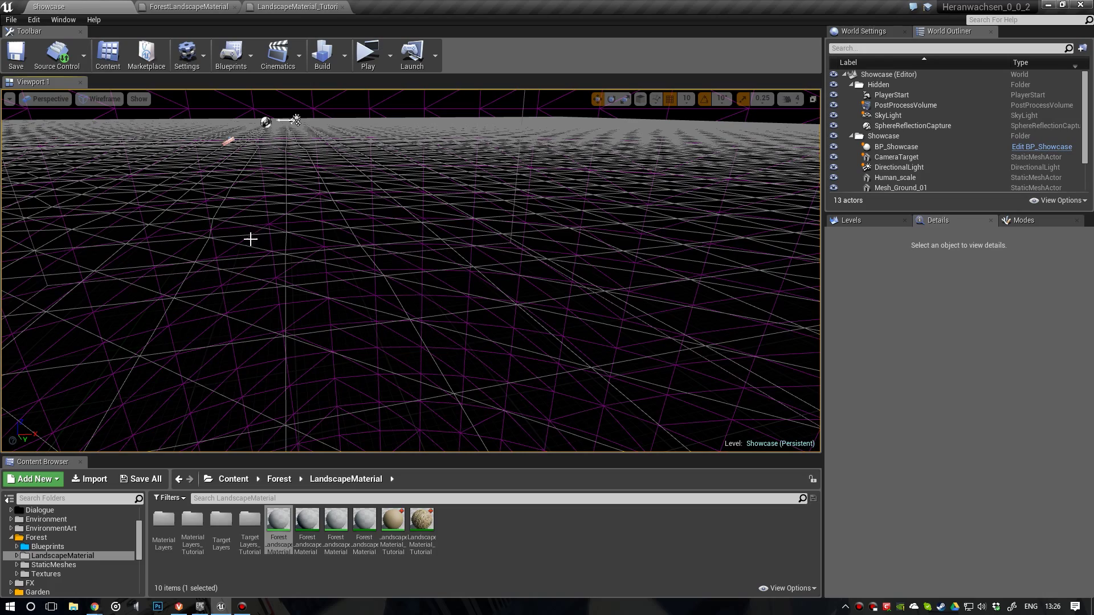
mouse_move(279, 146)
right_down()
mouse_move(177, 171)
mouse_move(279, 146)
right_up()
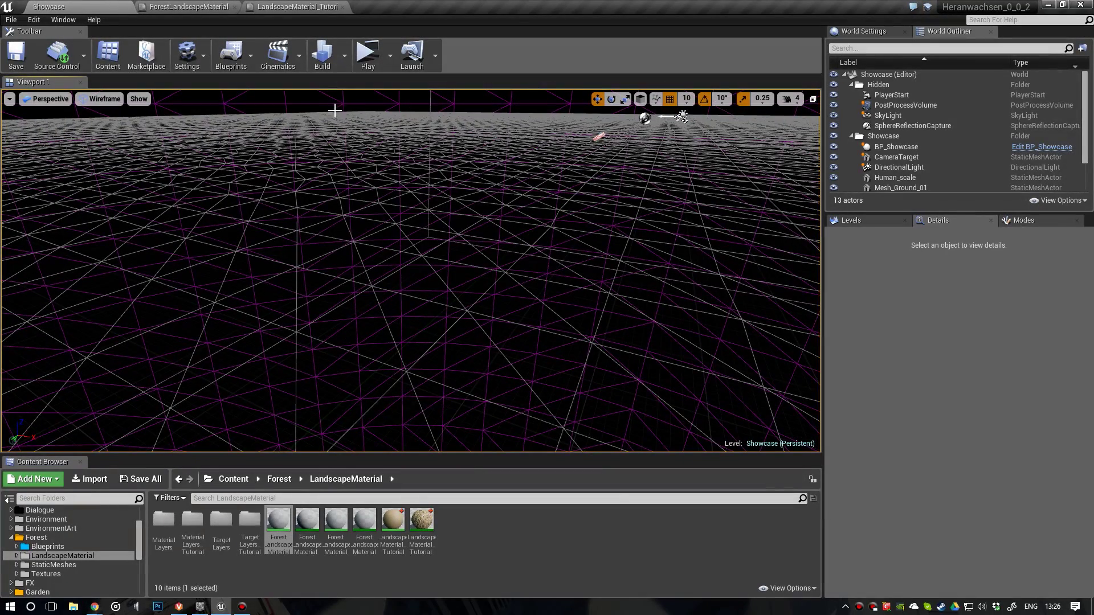
right_drag(339, 131, 394, 194)
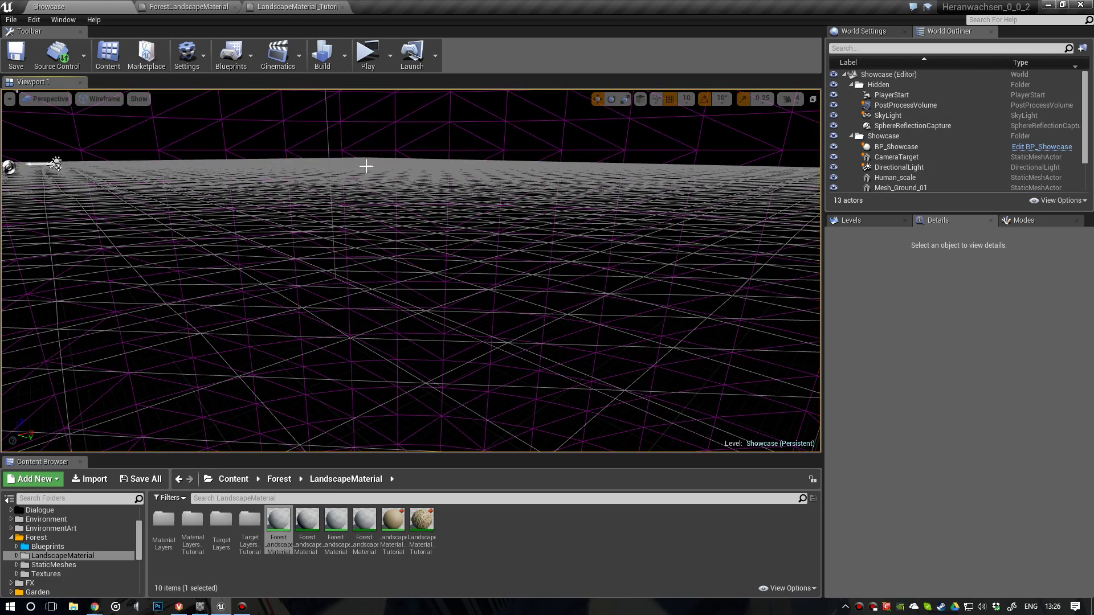
mouse_move(459, 212)
right_down()
mouse_move(444, 240)
mouse_move(454, 213)
right_up()
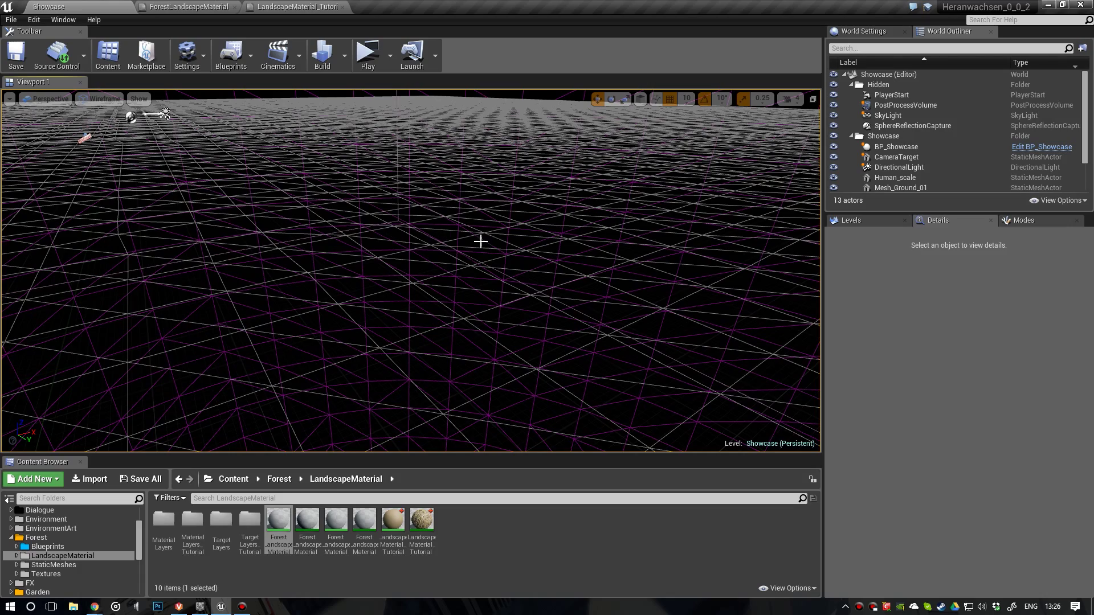
right_drag(504, 210, 480, 243)
Step: Return to the LandscapeMaterial_Tutorial graph and add a CameraPositionWS node in the empty area below BreakMaterialAttributes
click(278, 7)
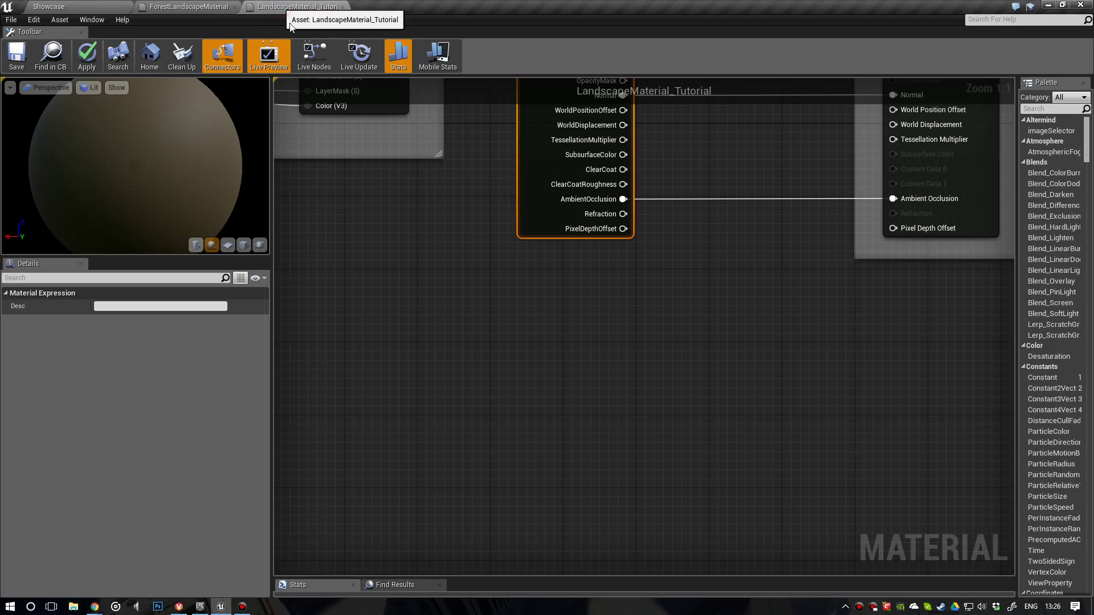
right_drag(553, 162, 510, 171)
right_click(410, 367)
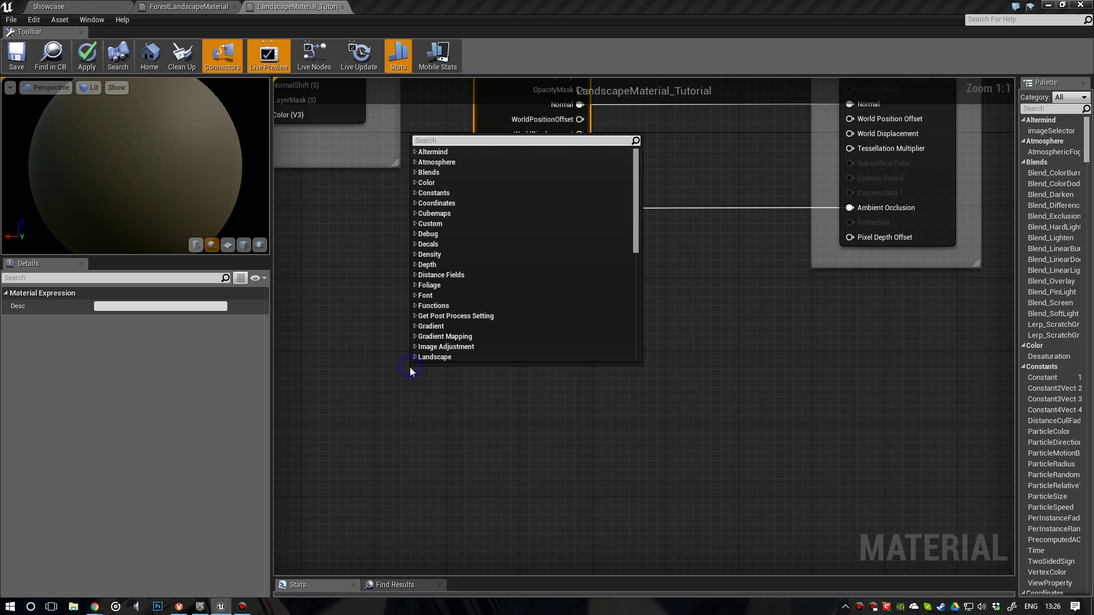
text(camer)
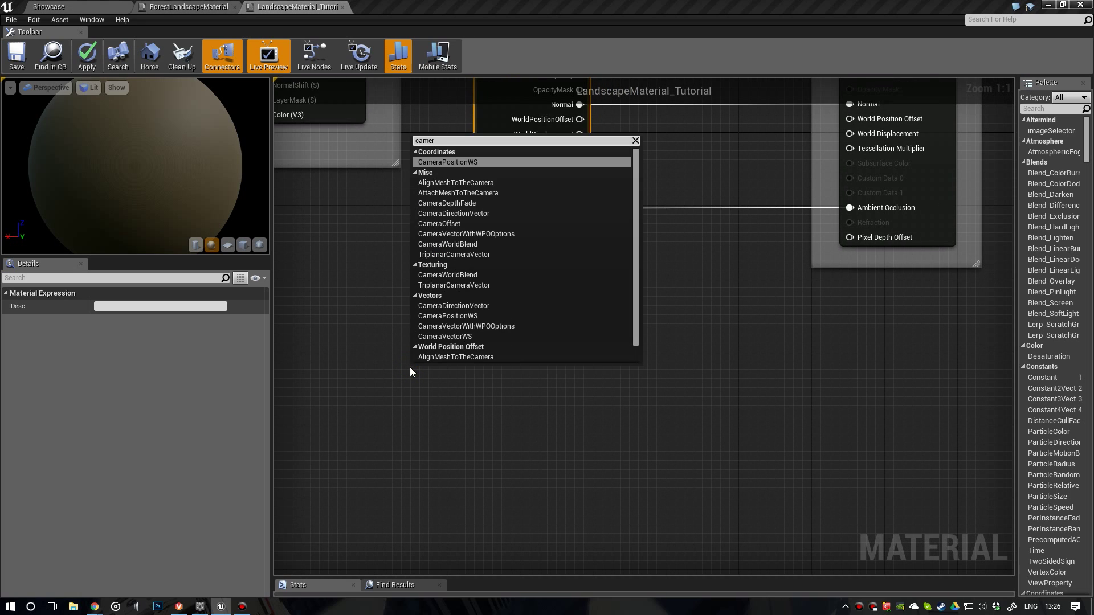
key(Return)
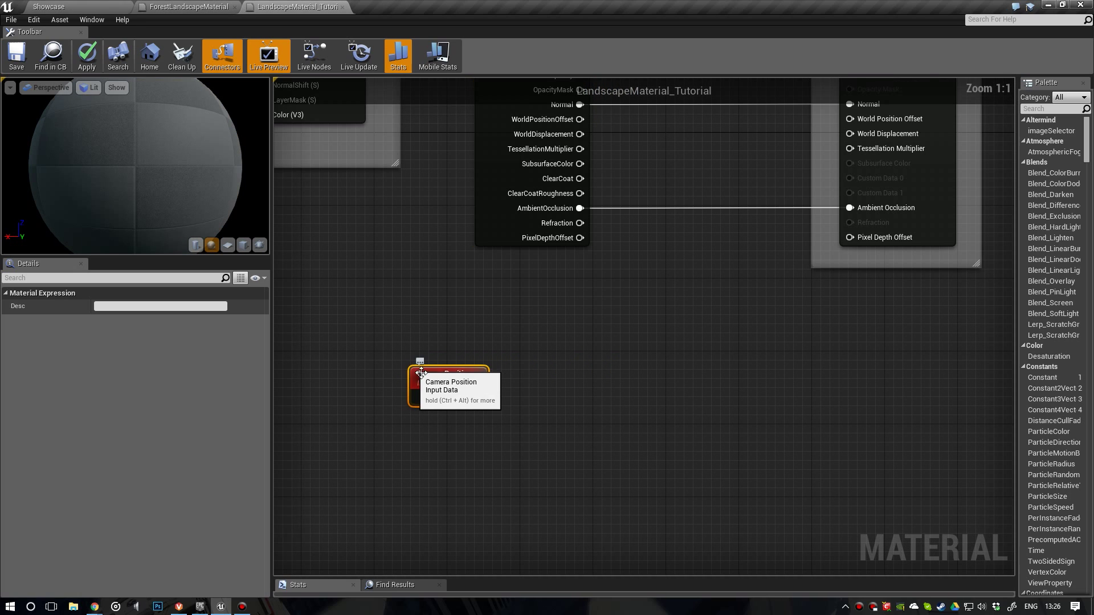
drag(429, 380, 412, 320)
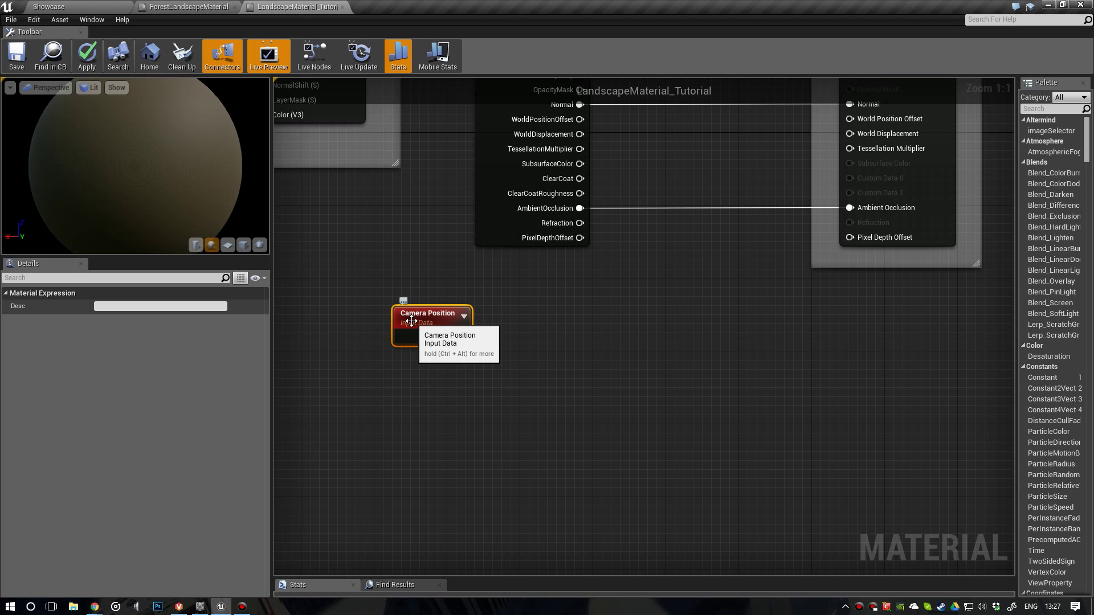
Step: Add a WorldPosition node and place it directly beneath the Camera Position node
click(397, 391)
right_click(398, 392)
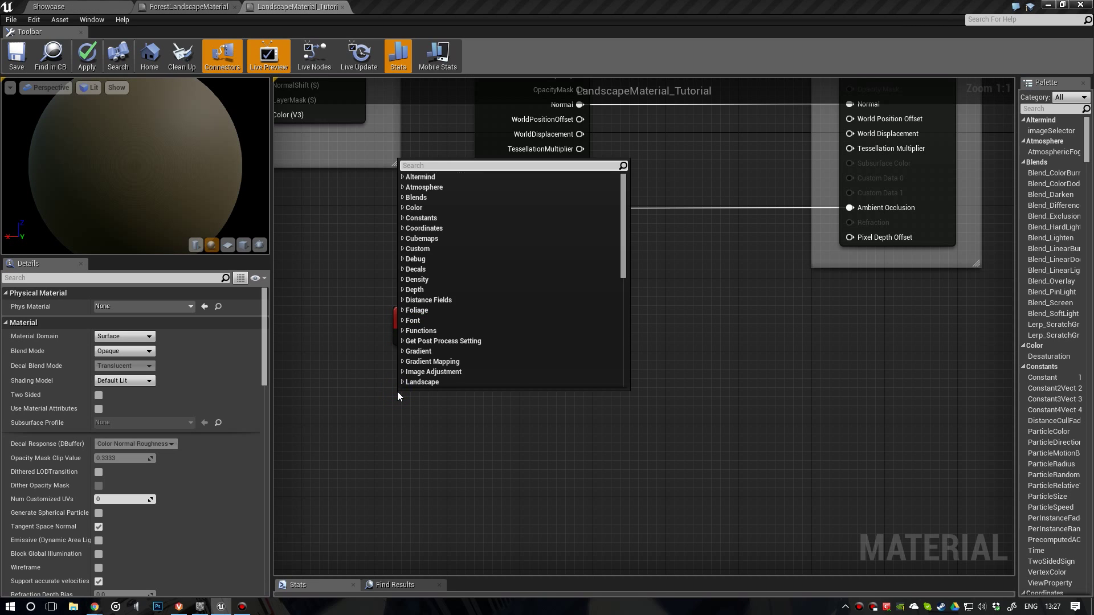
text(abo)
key(BackSpace)
key(BackSpace)
key(BackSpace)
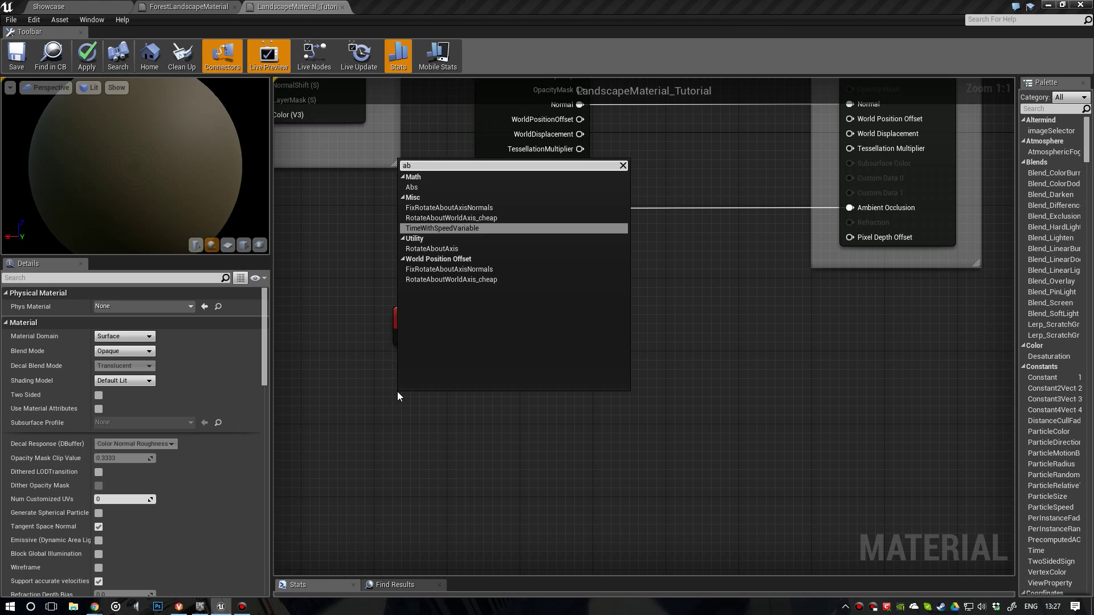
text(worldpo)
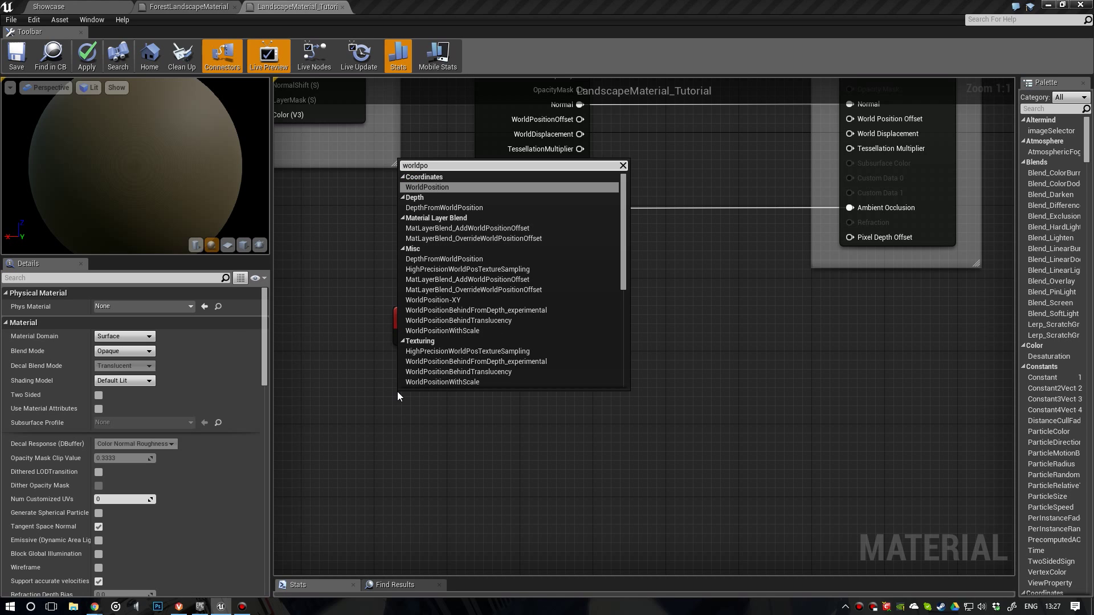
key(Return)
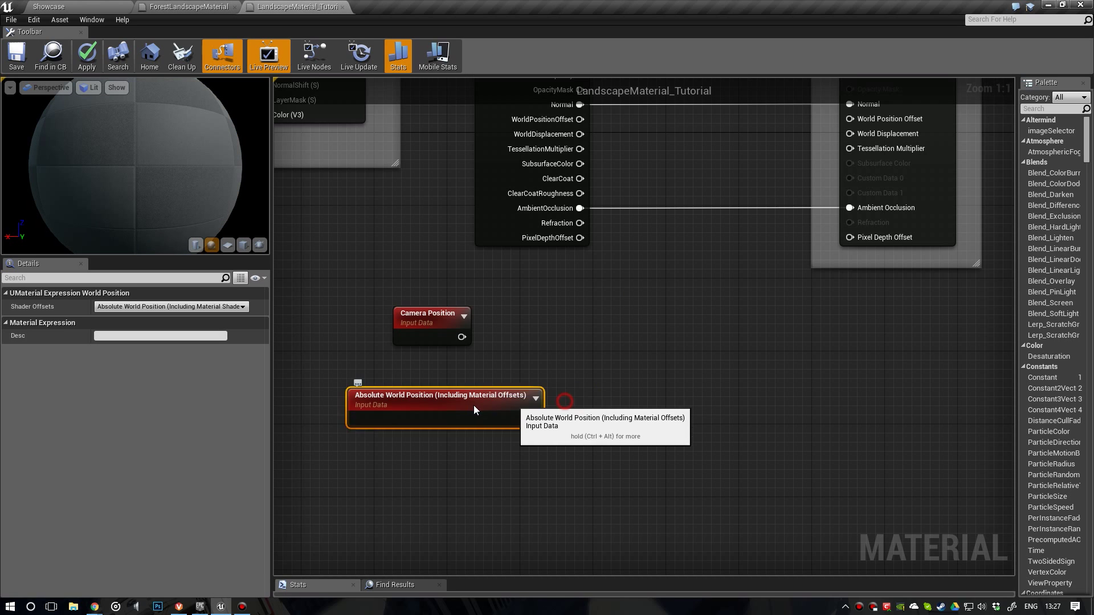
drag(474, 406, 442, 372)
right_drag(444, 372, 530, 348)
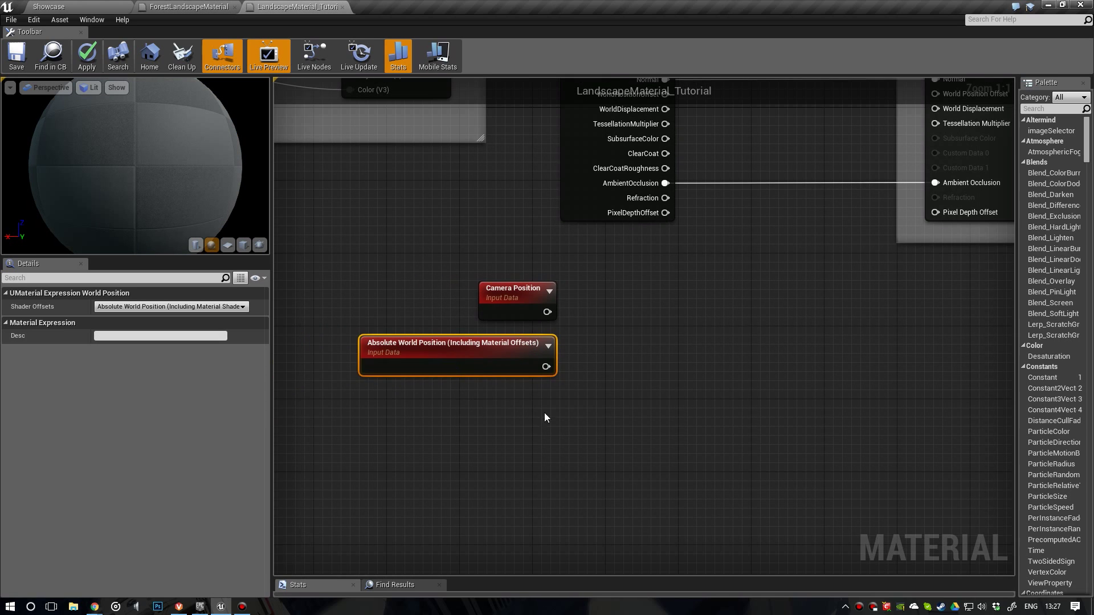
Step: Add a Subtract node beside them with Camera Position wired to A and Absolute World Position wired to B
drag(588, 410, 567, 369)
click(585, 339)
text(subtra)
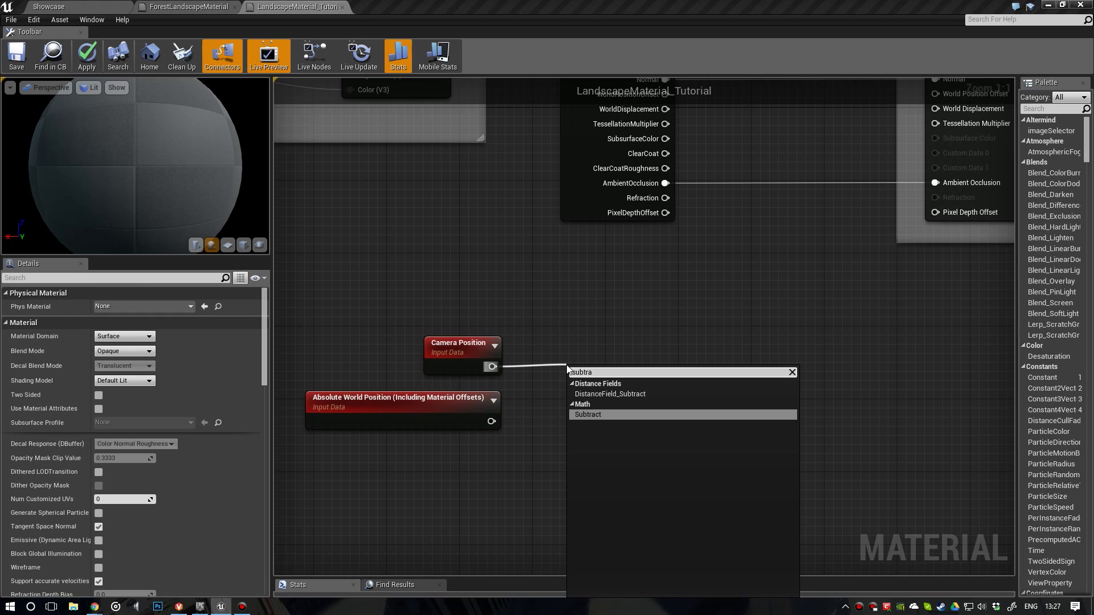
key(Return)
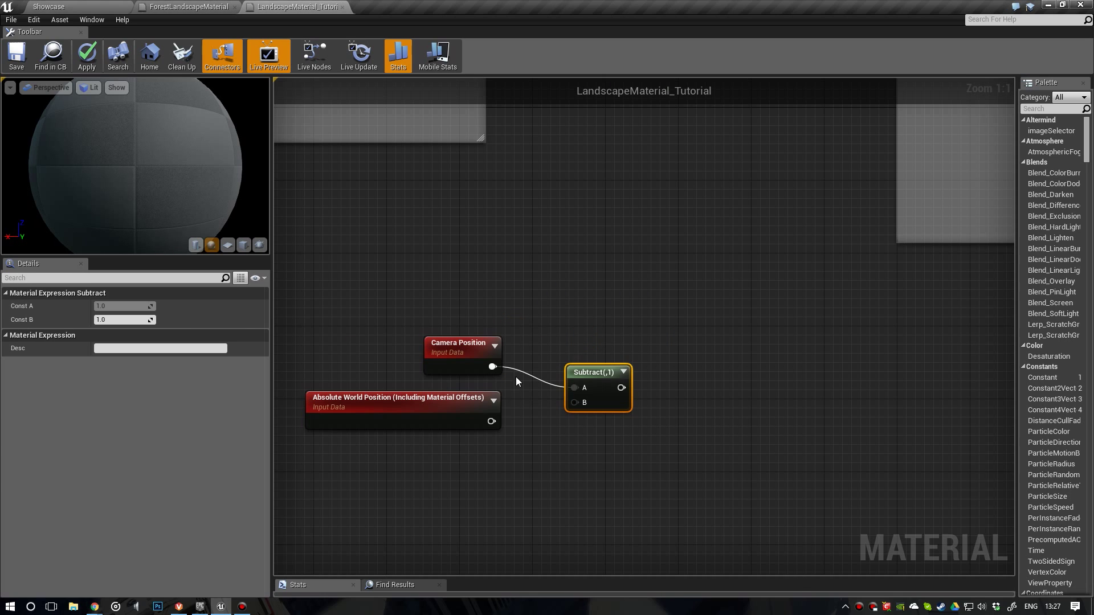
drag(491, 421, 575, 402)
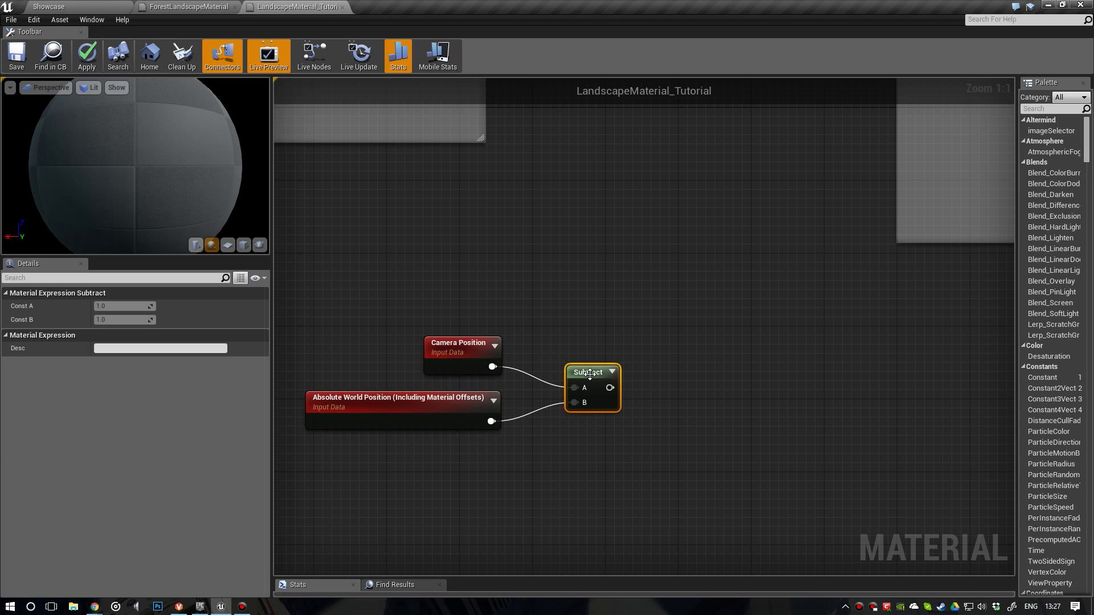
scroll(560, 353, down, 1)
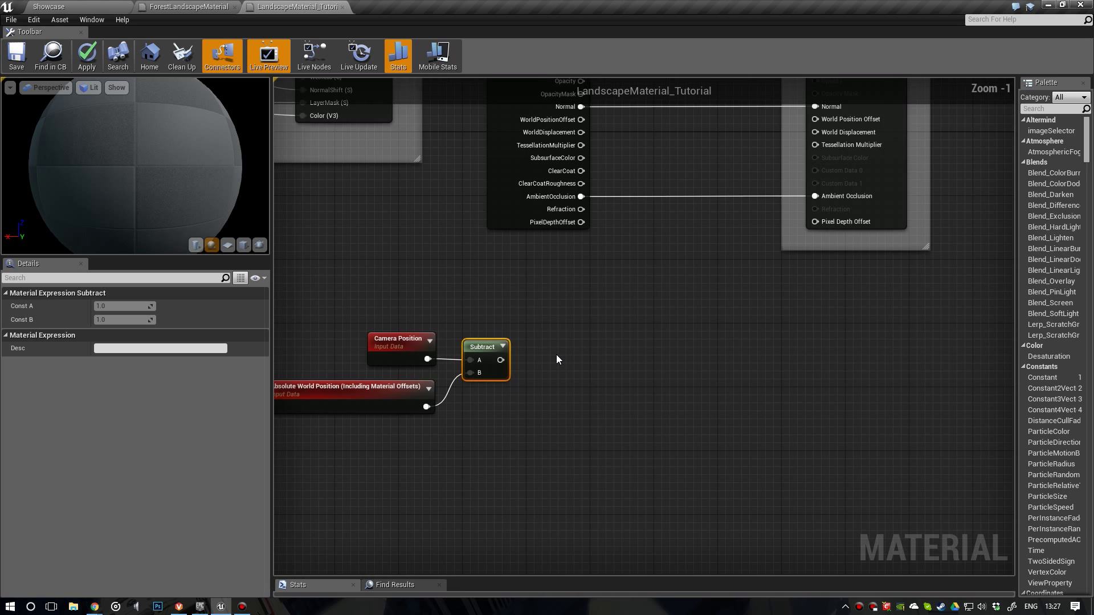
scroll(557, 358, up, 1)
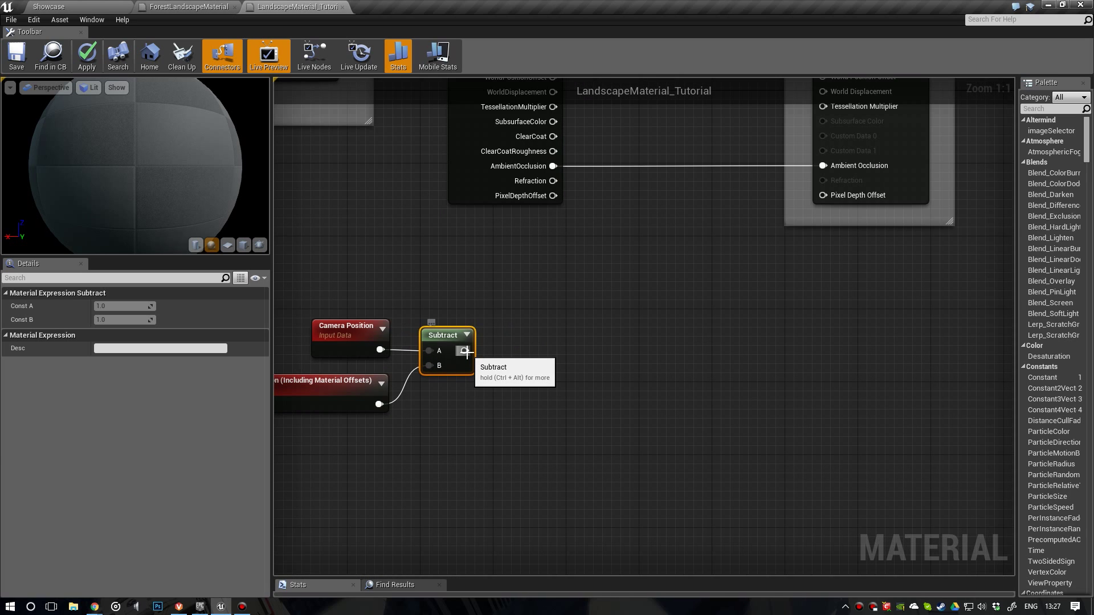
Step: Add a VectorLength node fed by the Subtract output and line it up beside Subtract
drag(466, 352, 530, 354)
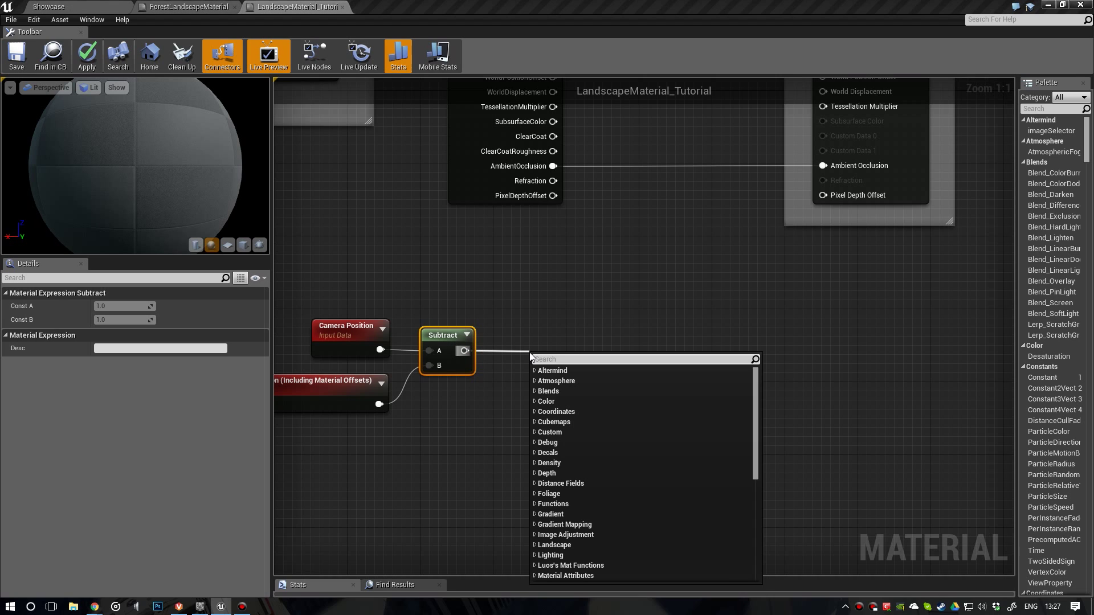
text(vectorlength)
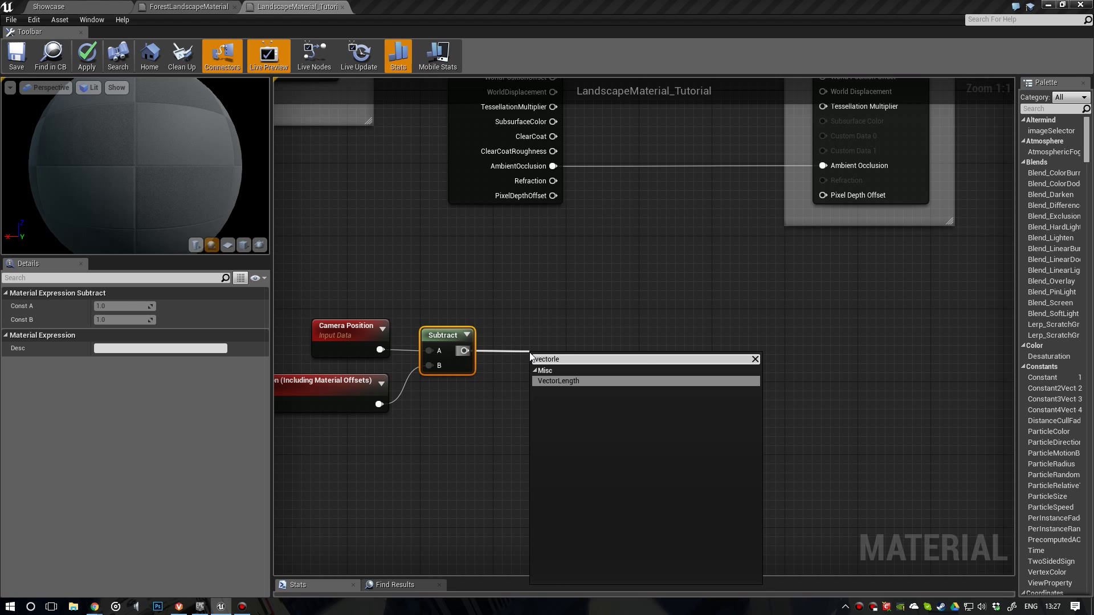
key(Return)
drag(529, 352, 512, 329)
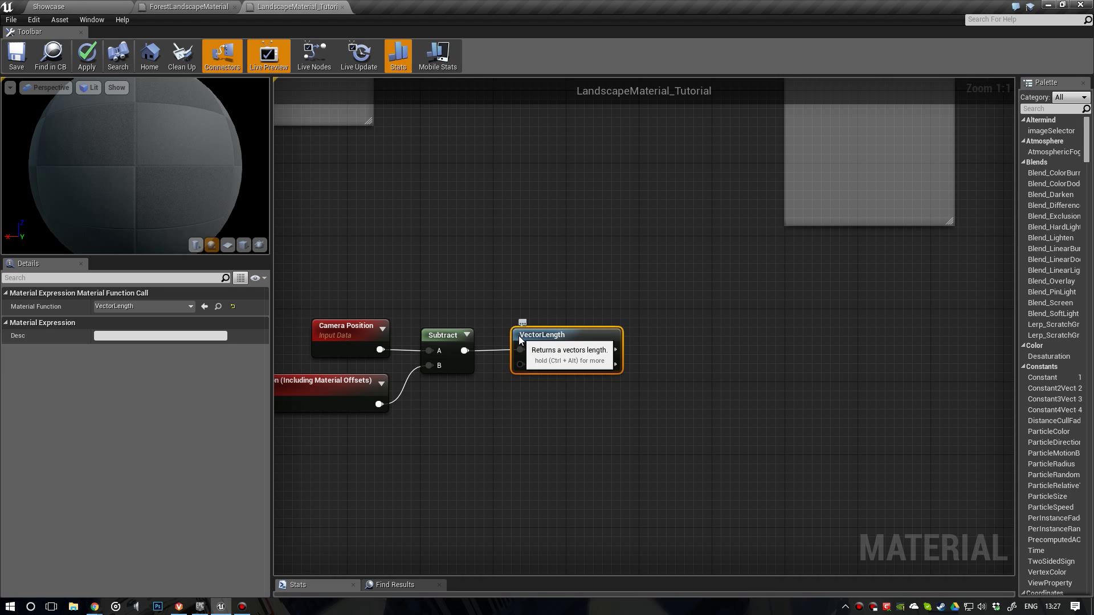
Step: Open the VectorLength material function, examine how its Distance nodes calculate the lengths, and close it again
double_click(529, 340)
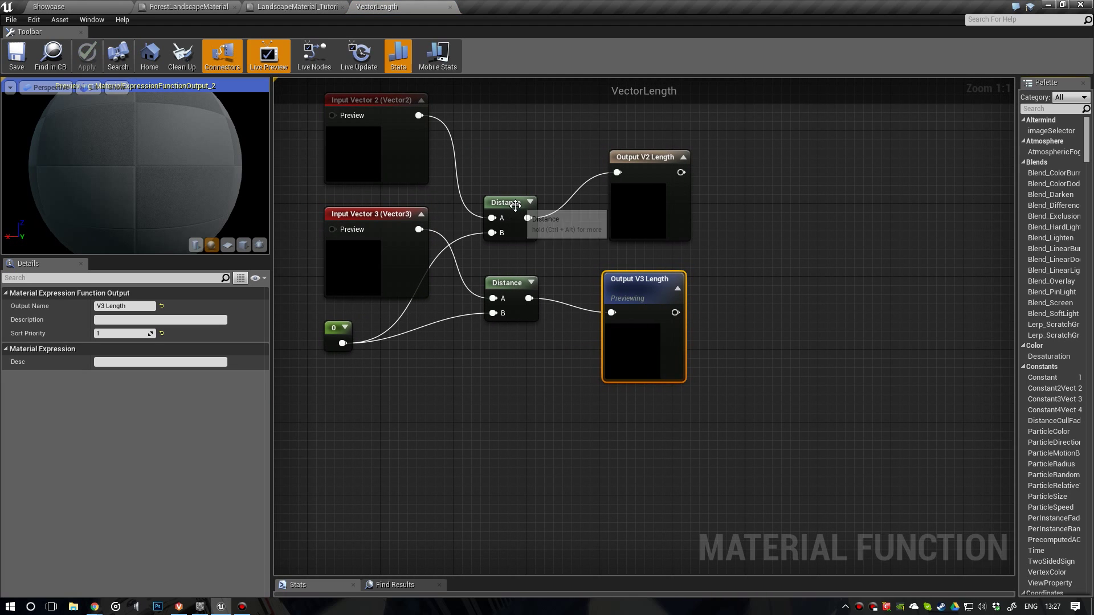
click(515, 209)
right_drag(505, 216, 519, 265)
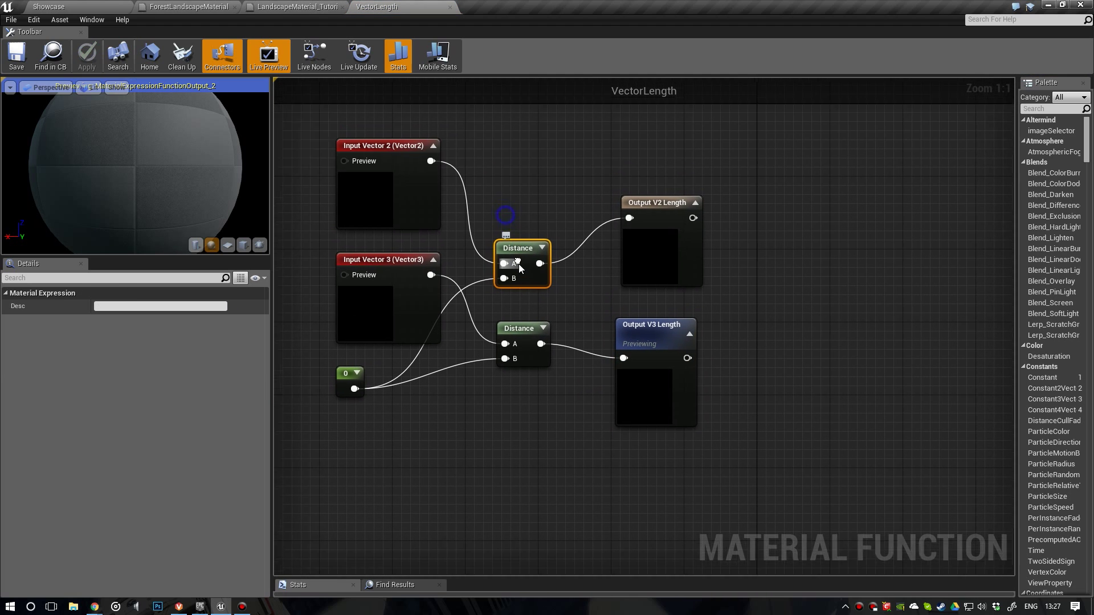
click(451, 8)
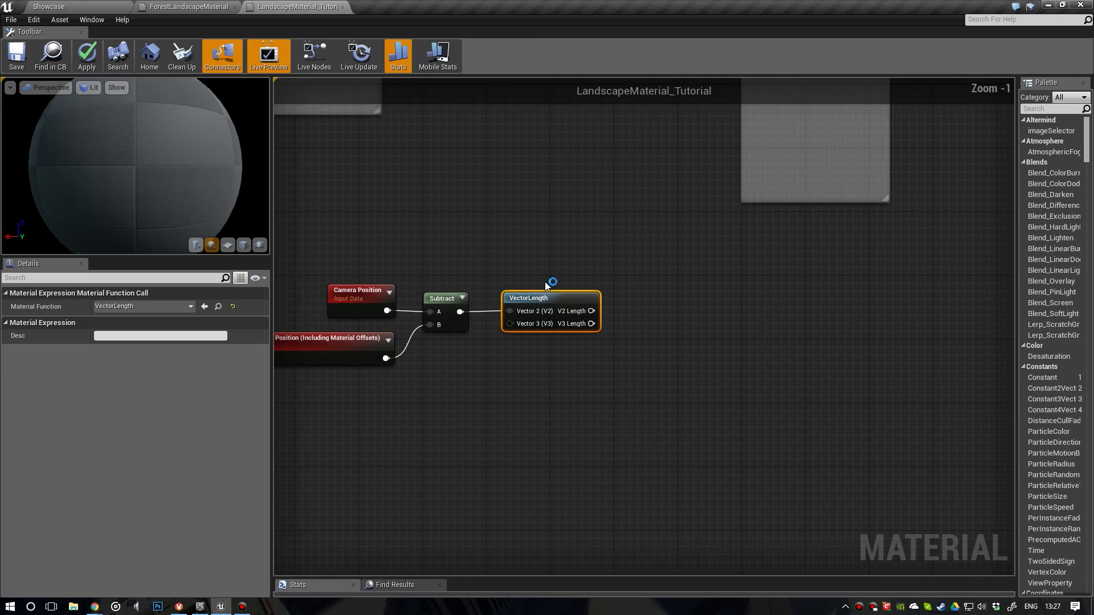
Step: Move the Camera Position, Absolute World Position, Subtract and VectorLength nodes together farther left and slightly down, away from the Output comment
right_drag(615, 287, 581, 284)
drag(508, 287, 501, 286)
right_drag(456, 283, 539, 290)
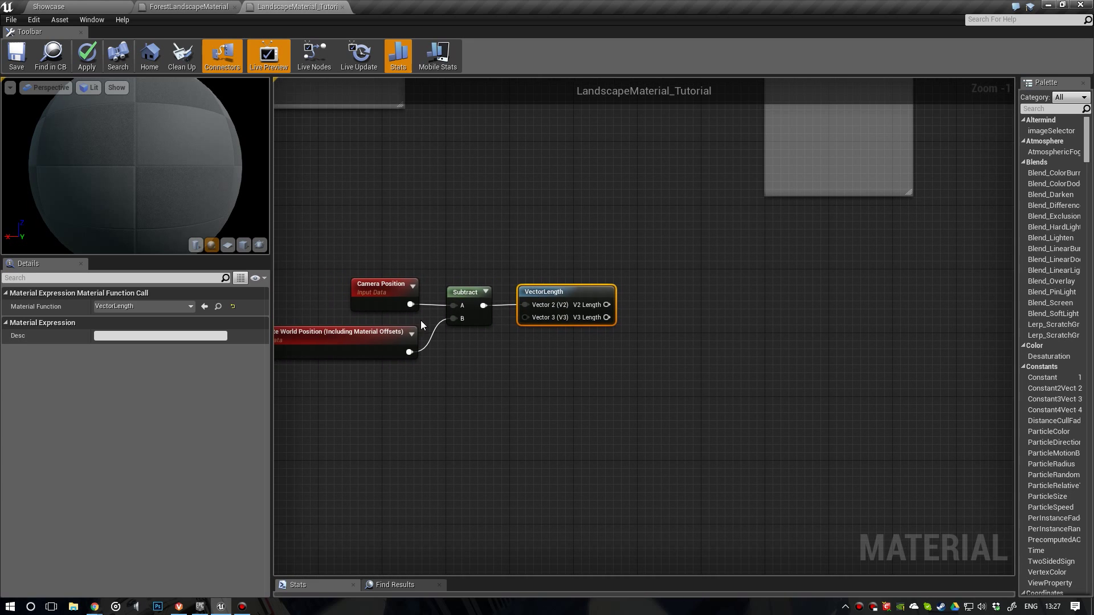
right_drag(620, 344, 789, 342)
drag(763, 354, 523, 285)
drag(557, 288, 419, 320)
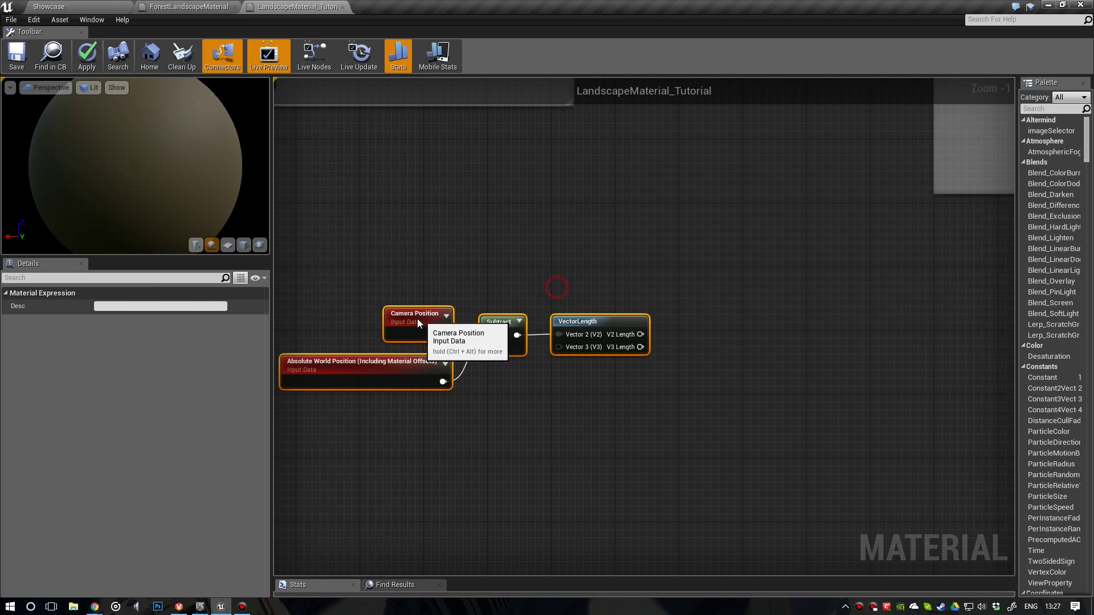
scroll(458, 305, down, 1)
scroll(407, 349, up, 1)
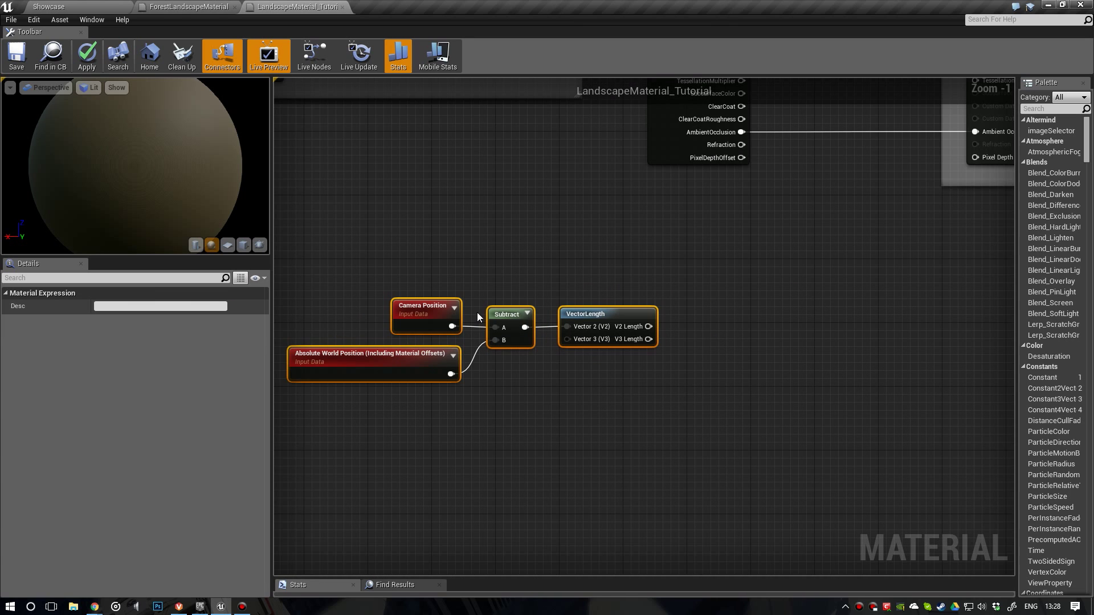
Step: Add a second Subtract node with VectorLength's V3 Length output wired to its A input
right_drag(559, 367, 539, 367)
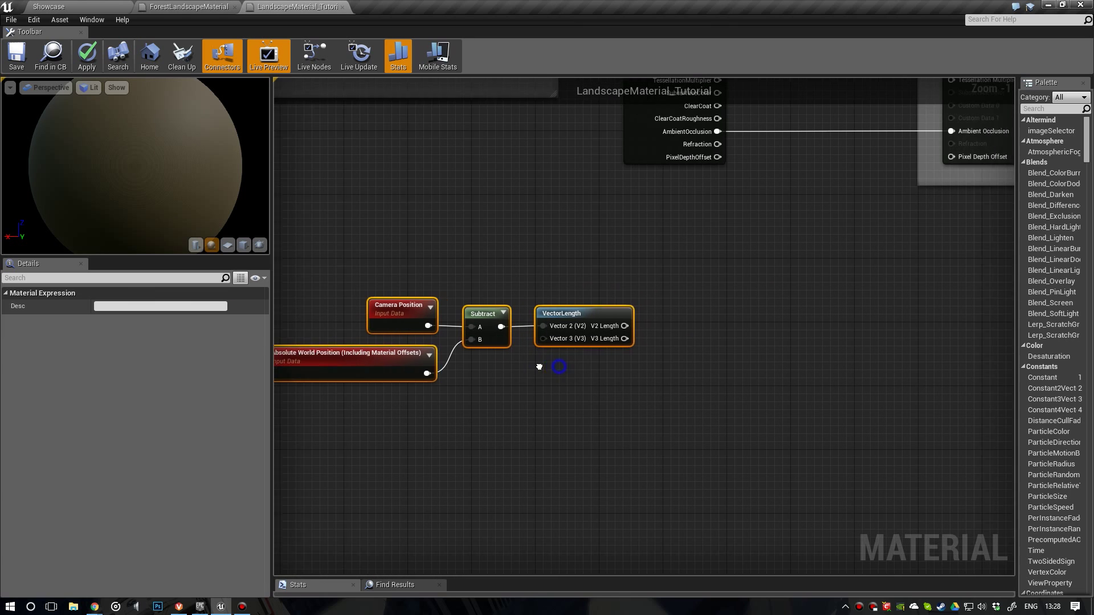
right_drag(608, 357, 484, 361)
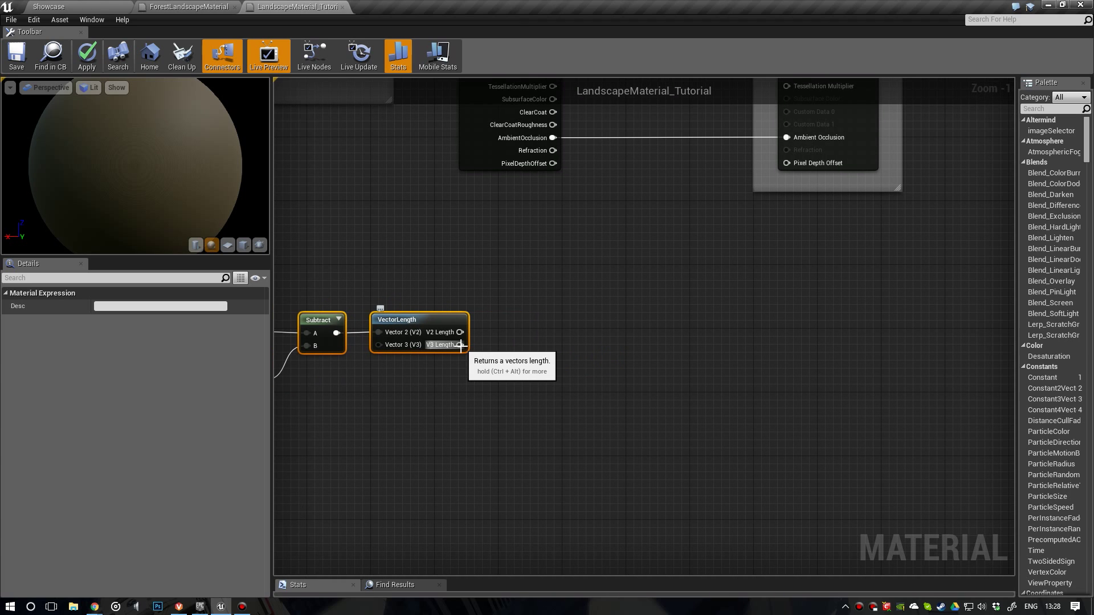
drag(461, 345, 513, 353)
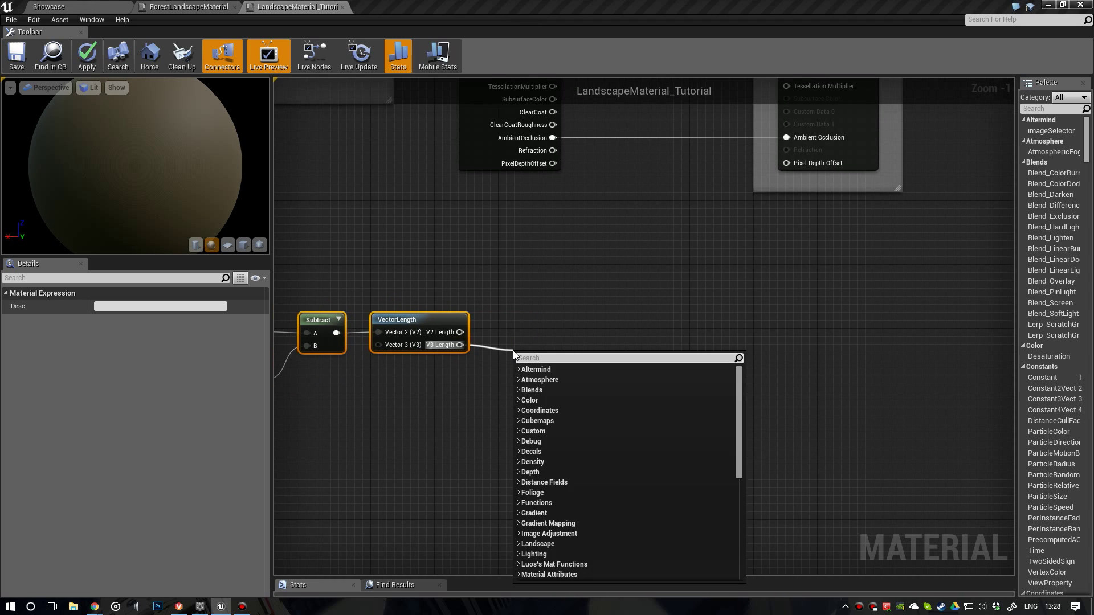
text(subtra)
key(Return)
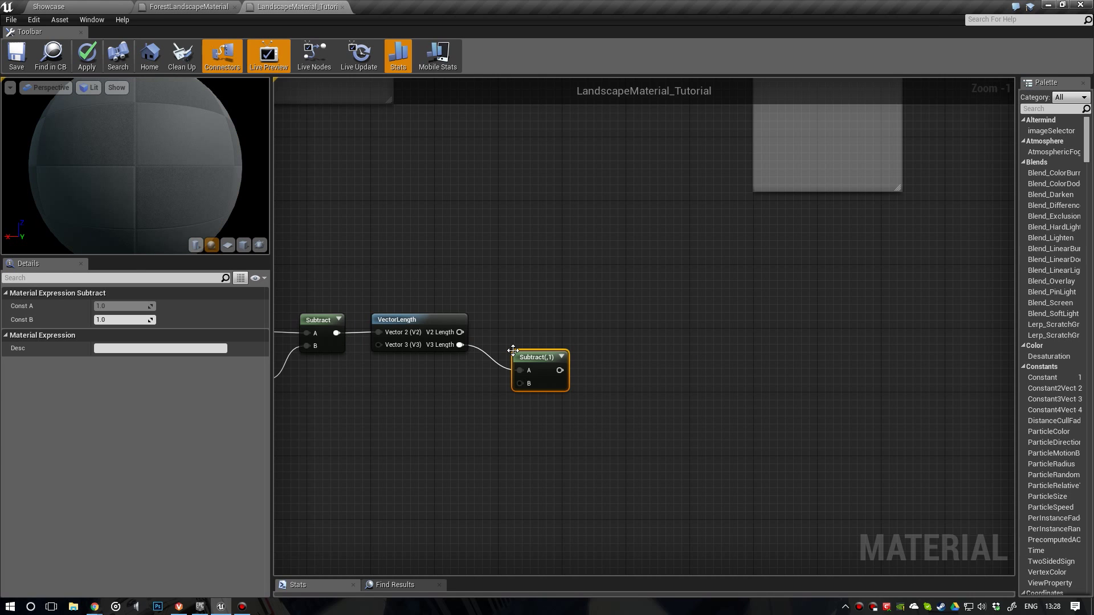
Step: Rewire the first Subtract's output to VectorLength's Vector 3 (V3) input and nudge VectorLength up
right_drag(458, 347, 630, 337)
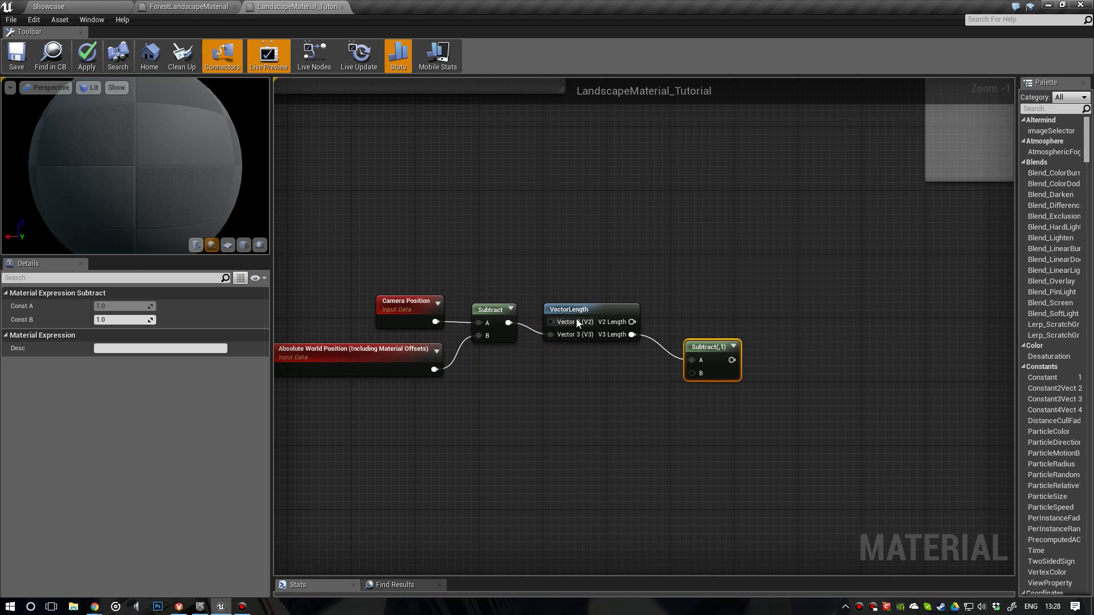
drag(577, 313, 577, 305)
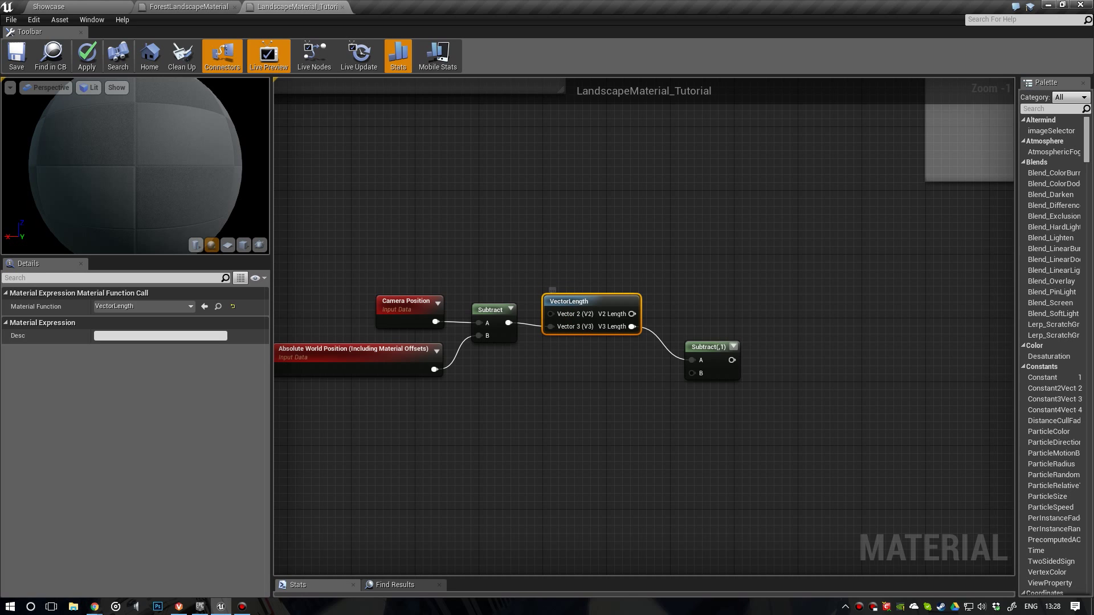
Step: Add a Constant node below VectorLength, wire it to the second Subtract's B input, and delete the surplus Constant
right_drag(693, 347, 611, 348)
click(648, 344)
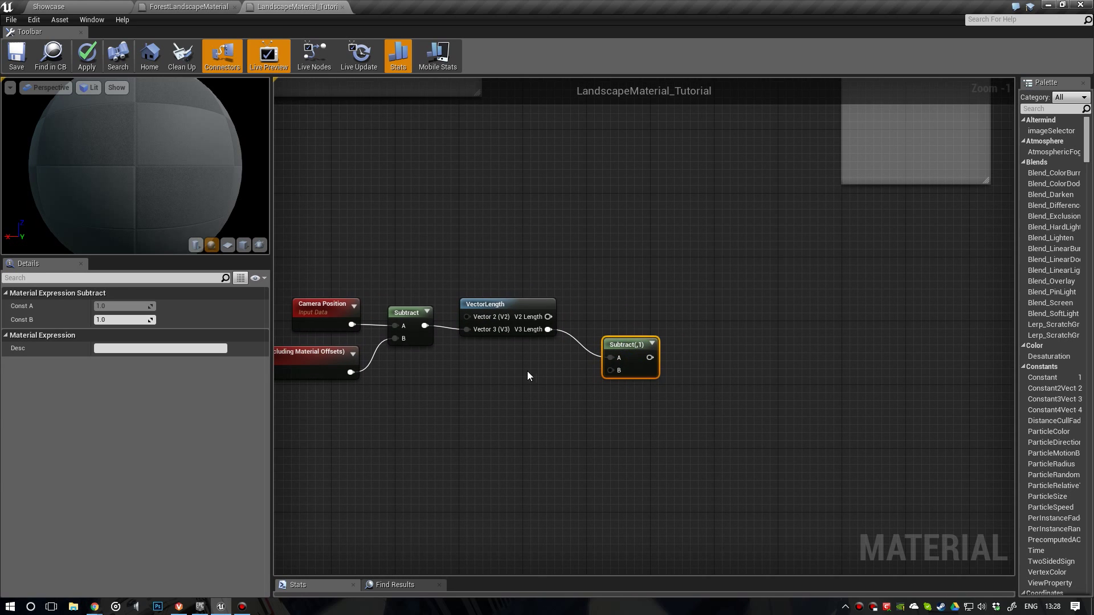
click(498, 378)
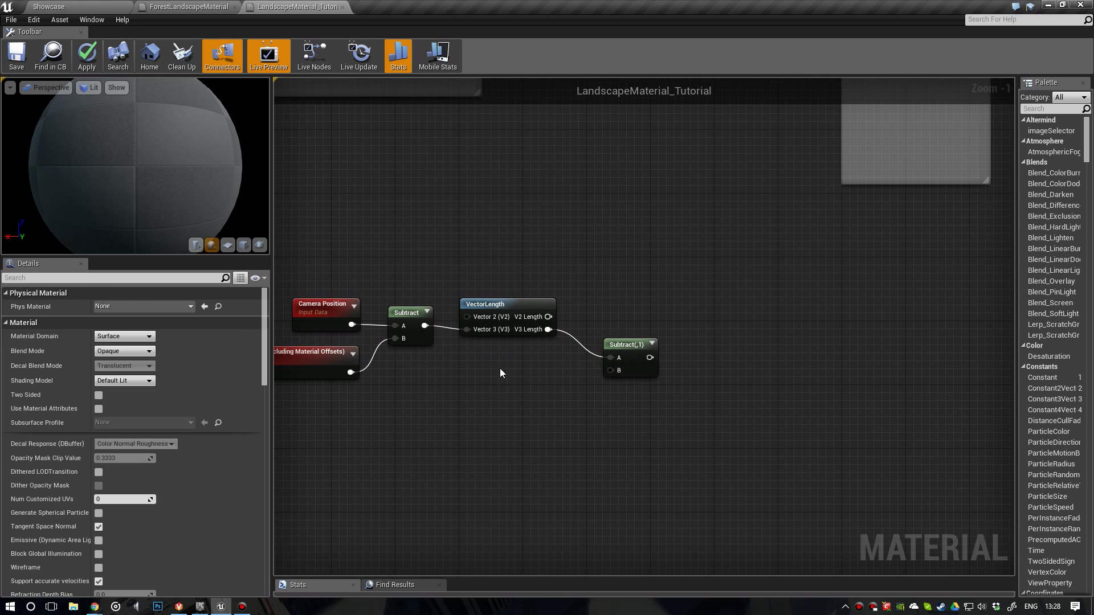
click(500, 369)
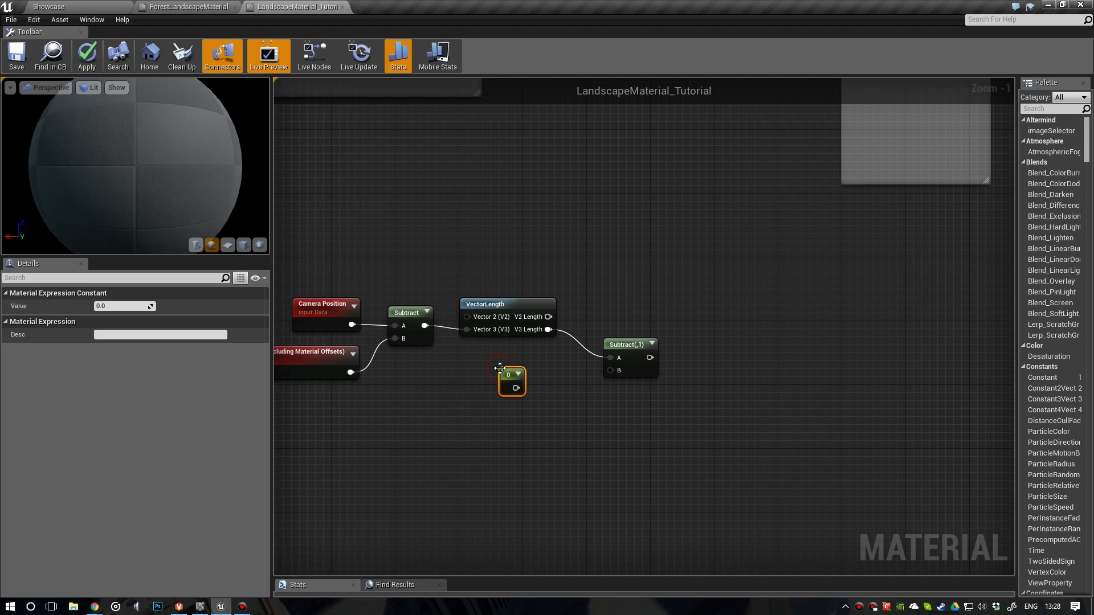
click(463, 386)
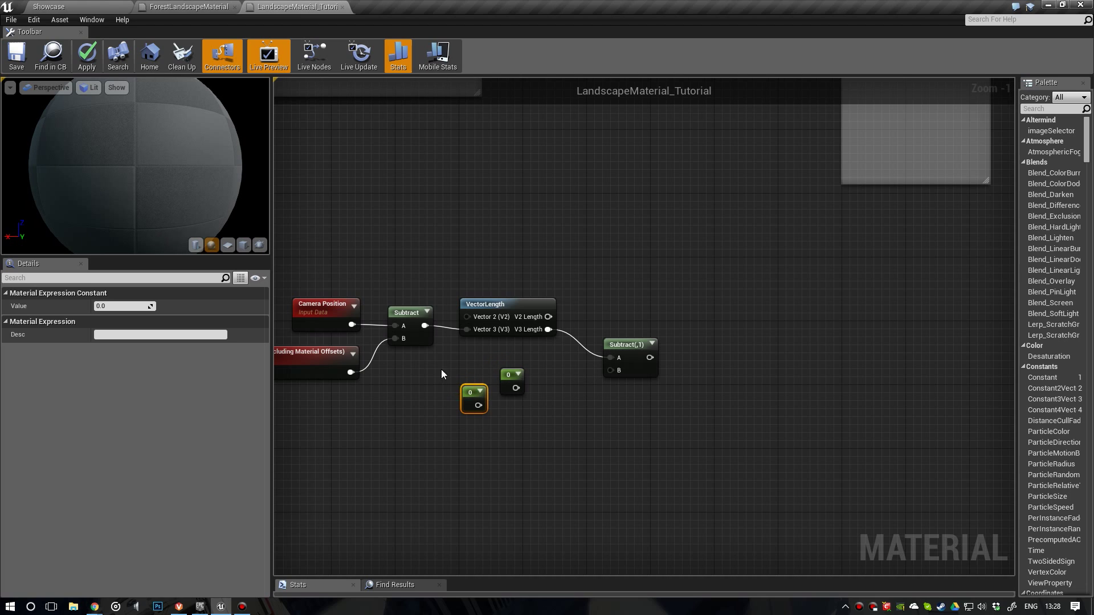
key(Delete)
drag(506, 377, 528, 363)
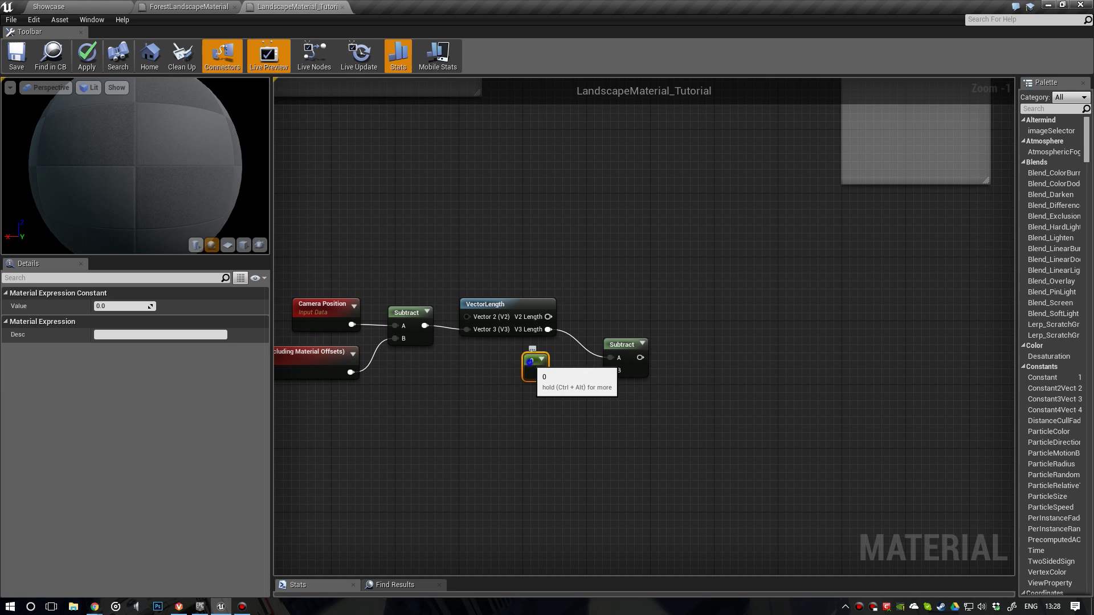
Step: Convert the Constant to a scalar parameter named Offset and place it close beneath VectorLength
right_click(529, 363)
click(537, 367)
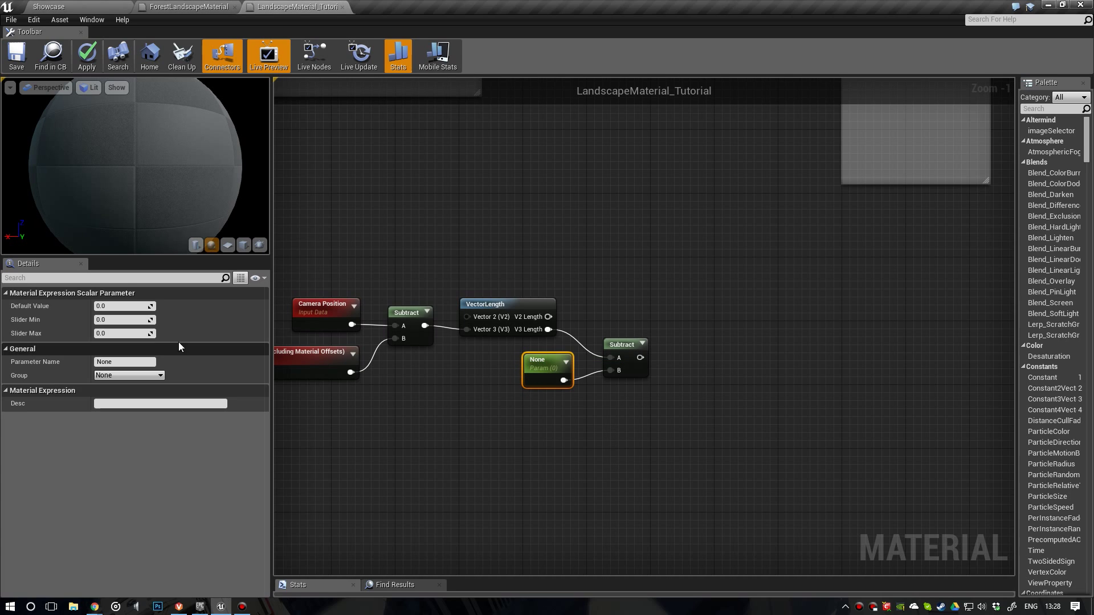
click(137, 363)
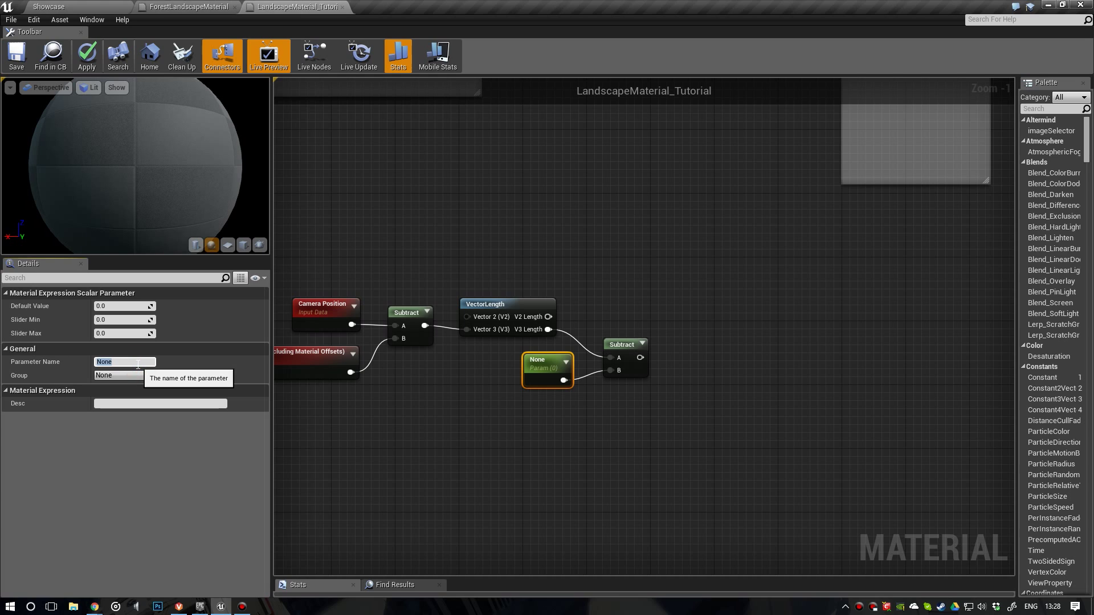
text(Offset)
key(Return)
drag(555, 376, 611, 370)
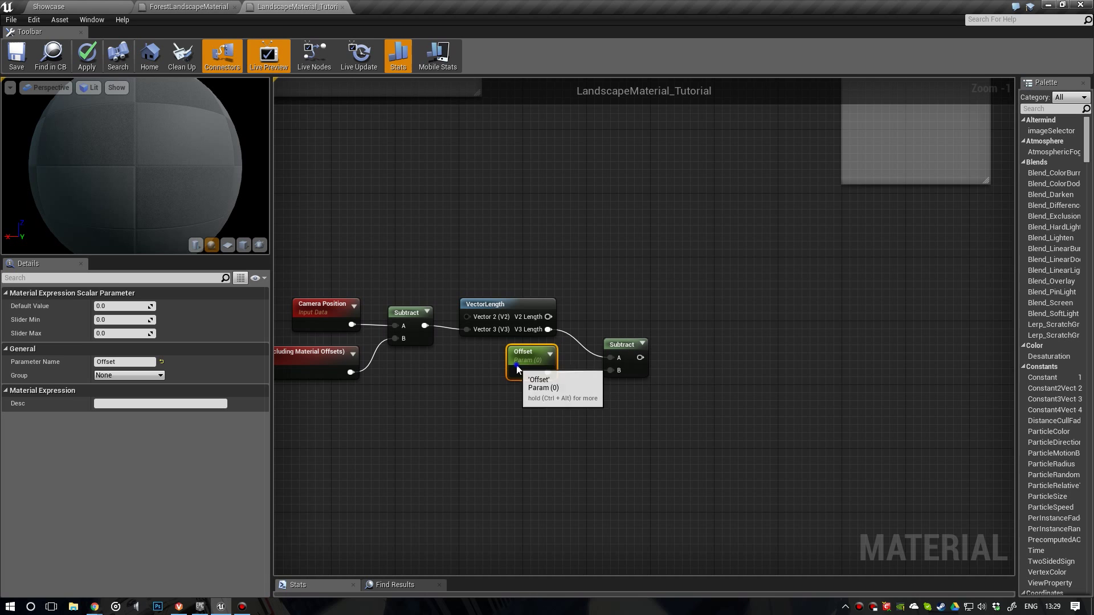
right_drag(528, 377, 596, 375)
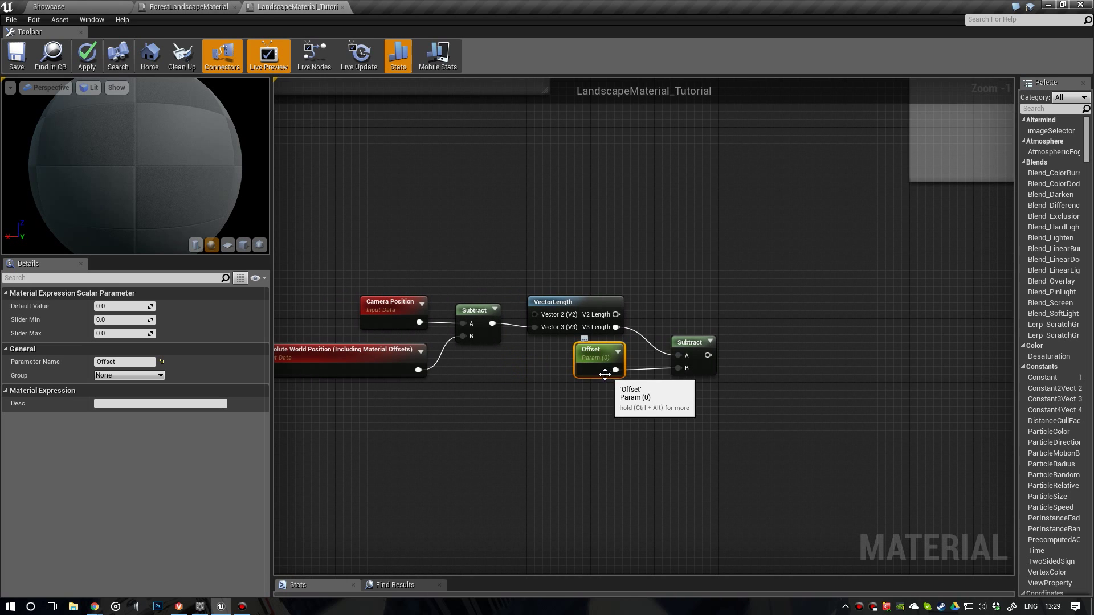
Step: Check the wireframe landscape in the Showcase level, then move the second Subtract node closer to VectorLength in LandscapeMaterial_Tutorial
click(81, 6)
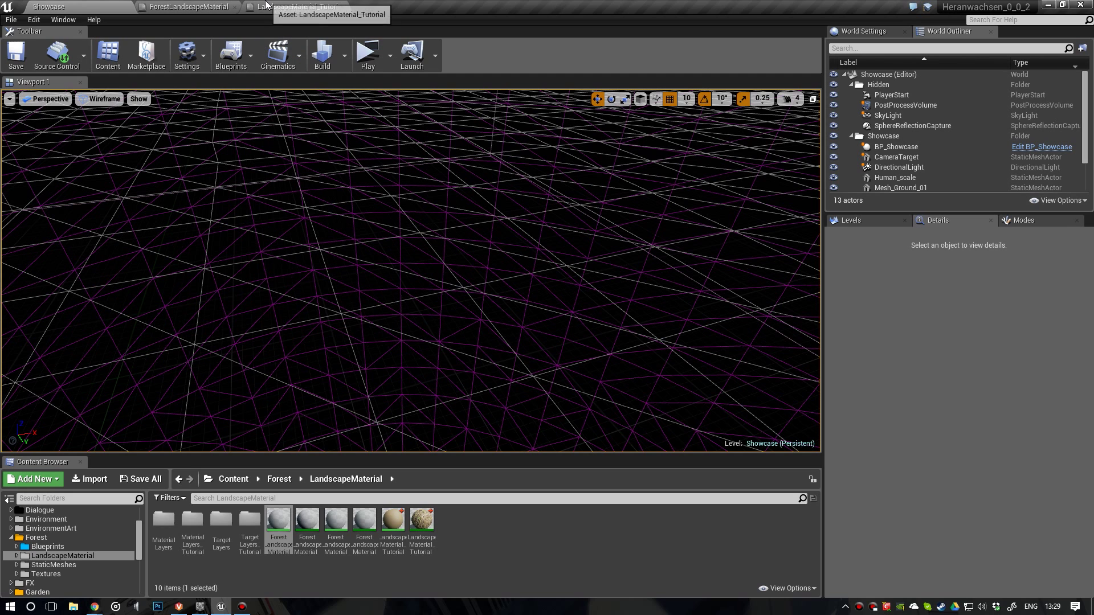
click(298, 7)
right_drag(528, 378, 492, 337)
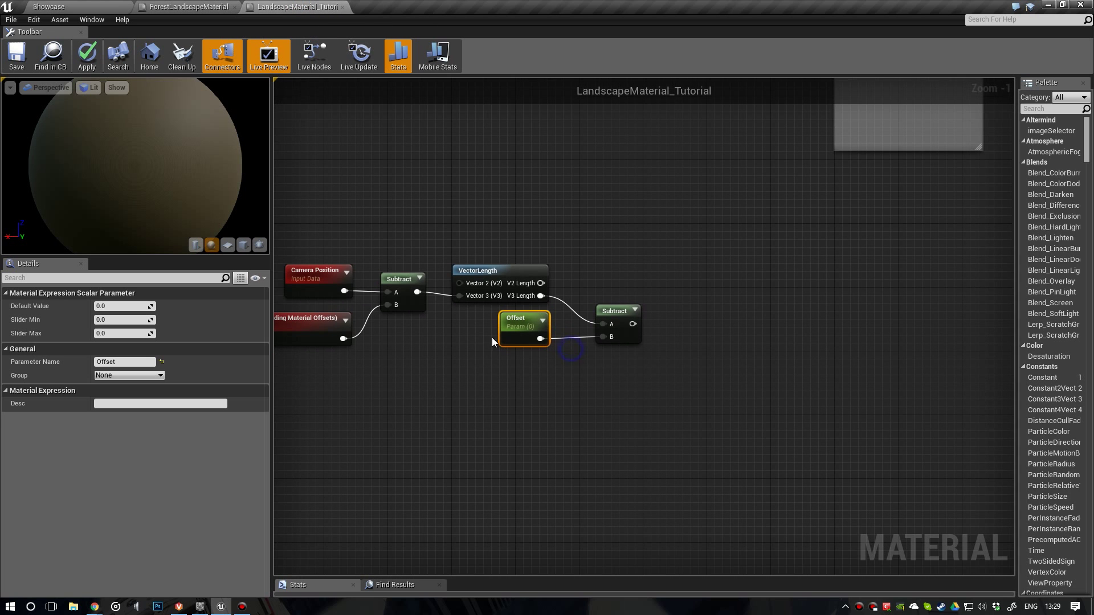
drag(621, 310, 597, 287)
right_drag(597, 286, 547, 276)
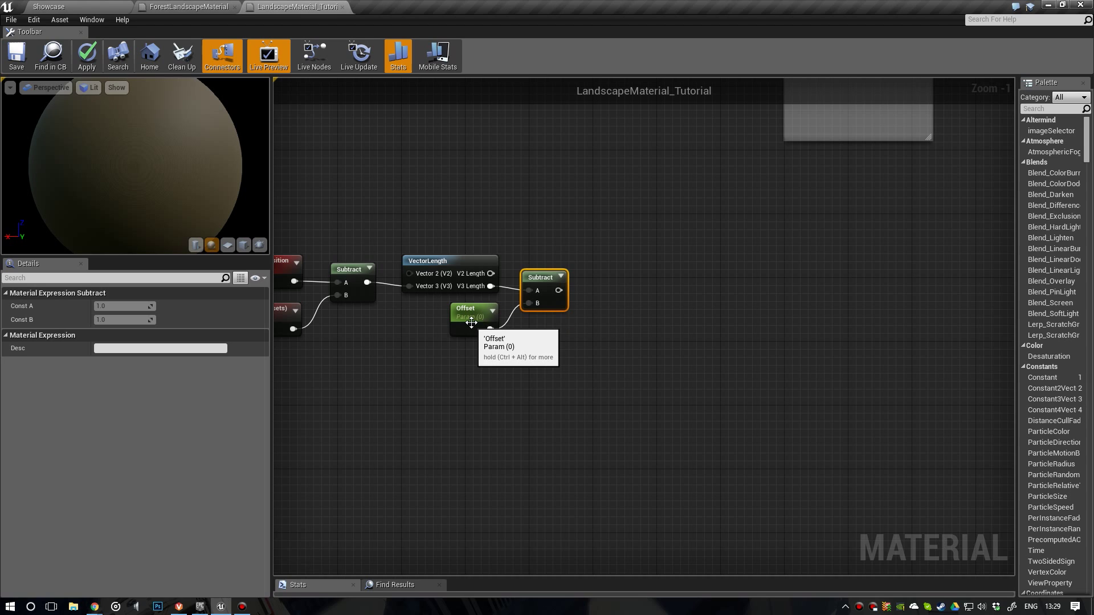
Step: Examine the landscape's wireframe density in the Showcase level once more and return to LandscapeMaterial_Tutorial
click(171, 6)
click(80, 6)
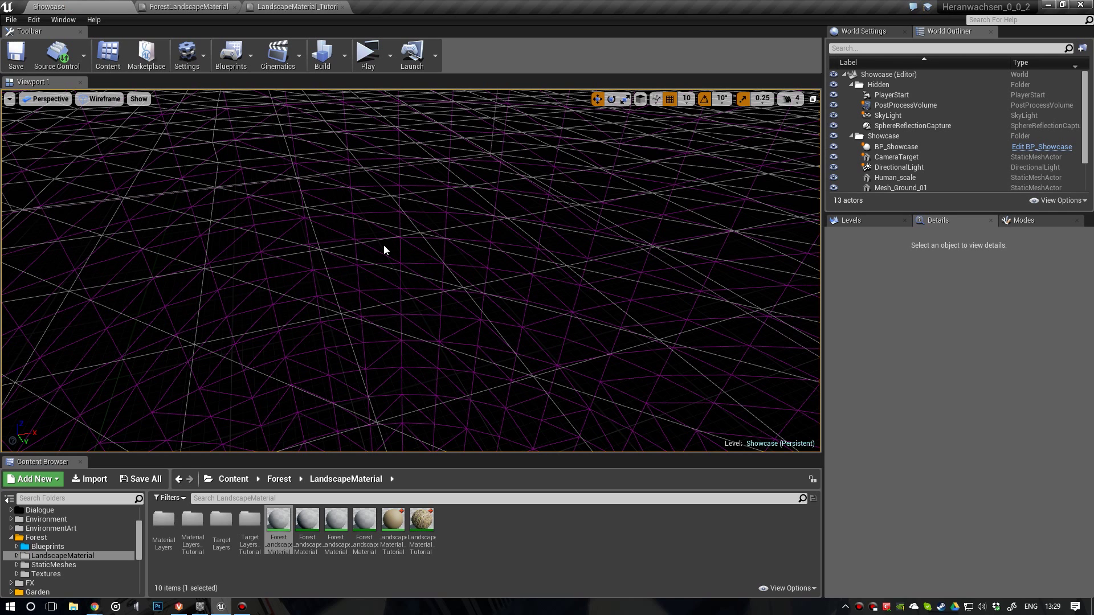
click(265, 7)
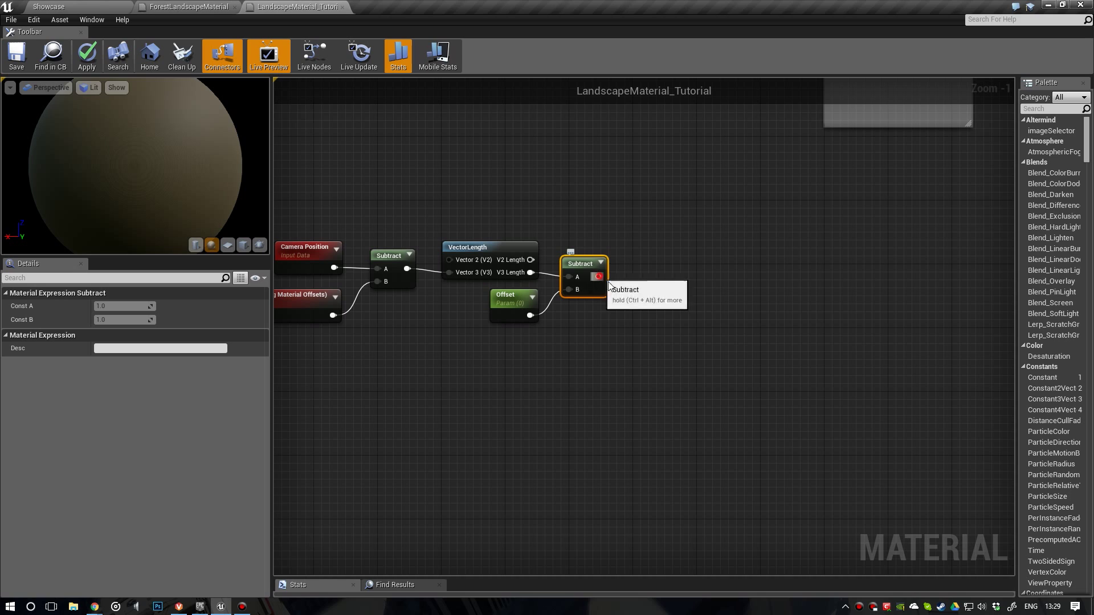
Step: Add a Divide node with the second Subtract's output wired to A and a new Constant node wired to B
drag(596, 277, 641, 316)
text(divide)
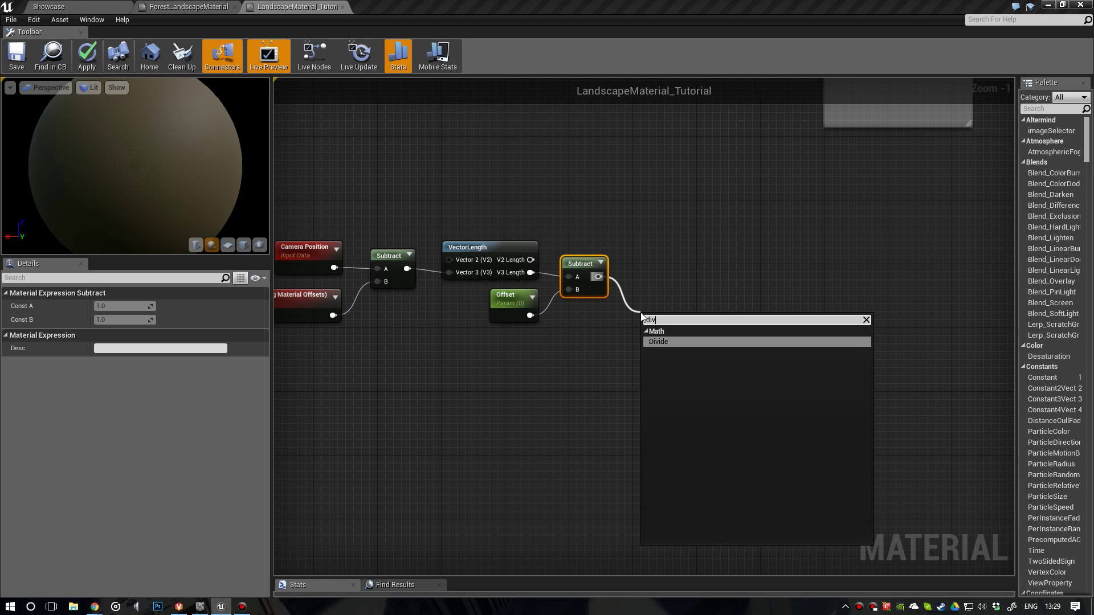
key(Return)
drag(640, 312, 649, 312)
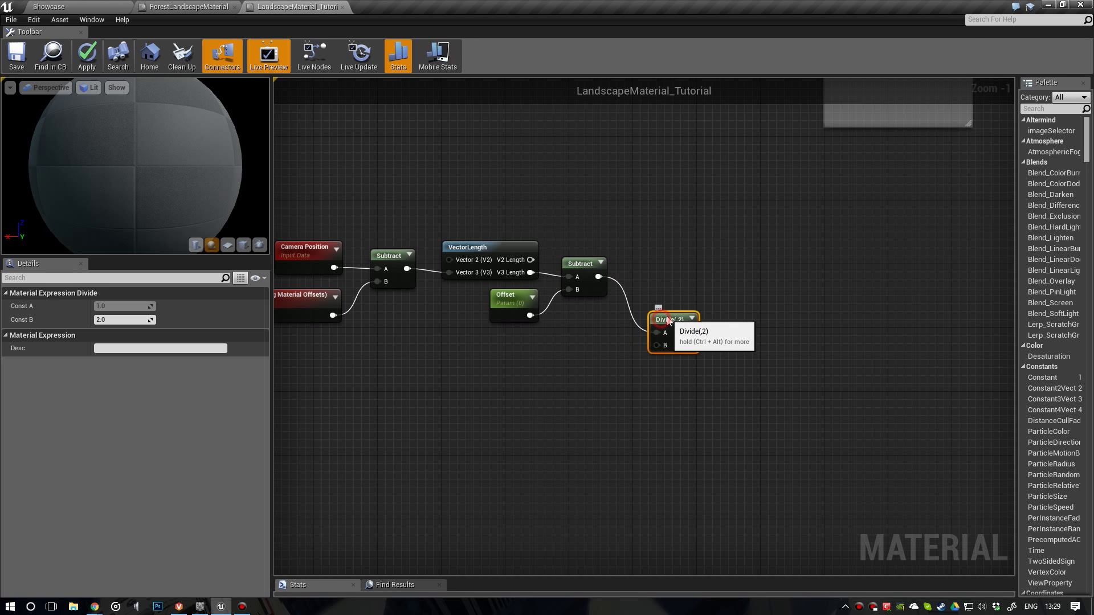
click(573, 339)
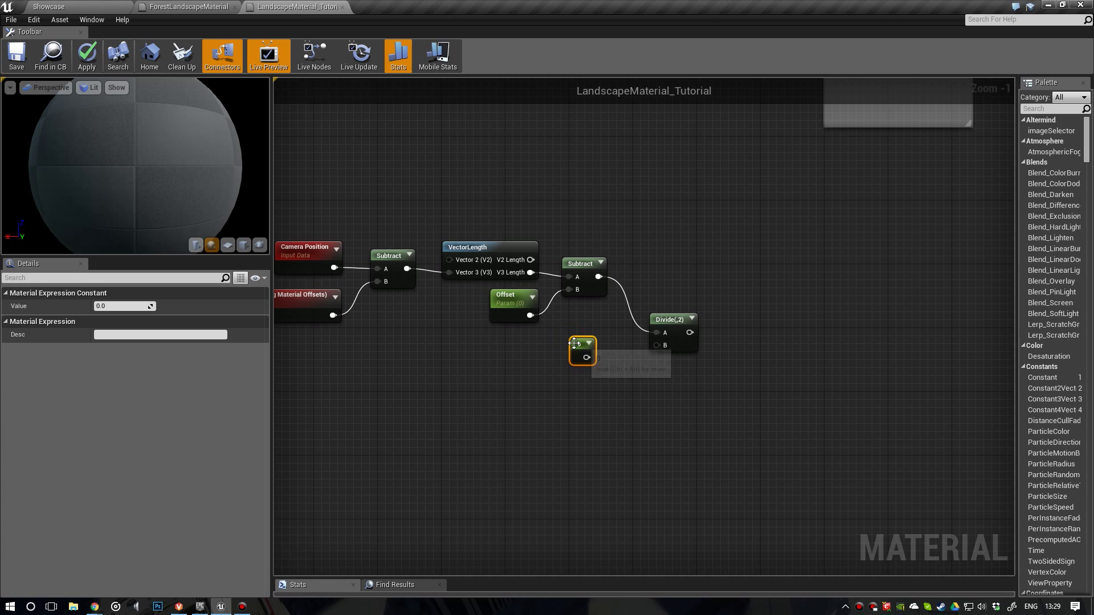
drag(587, 357, 653, 337)
click(629, 363)
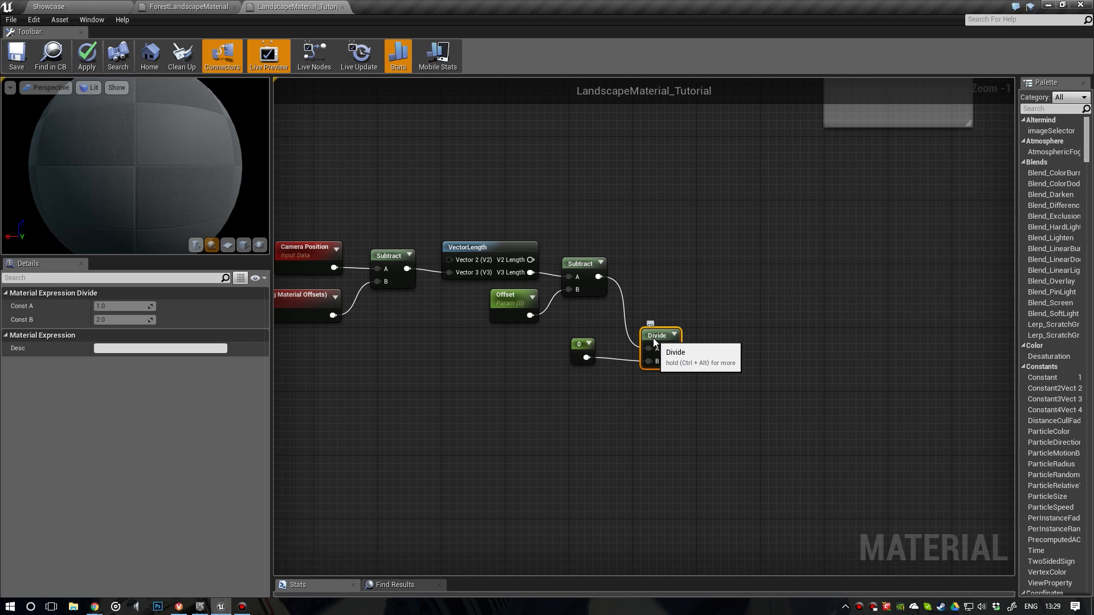
Step: Convert the Constant feeding Divide to a scalar parameter named FadeDistance
click(583, 348)
right_click(584, 351)
click(588, 354)
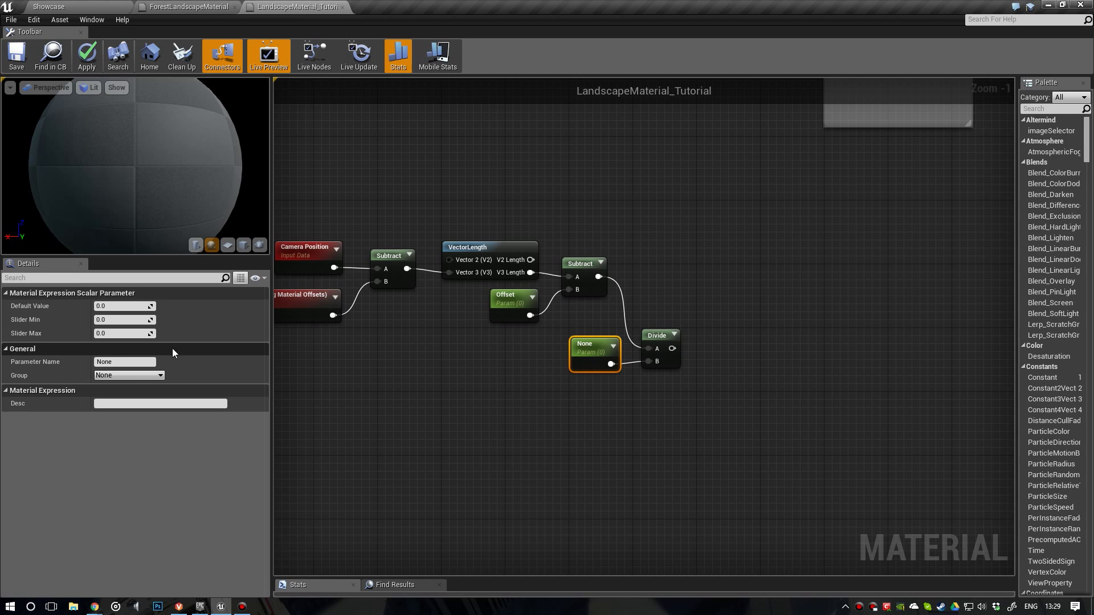
click(137, 363)
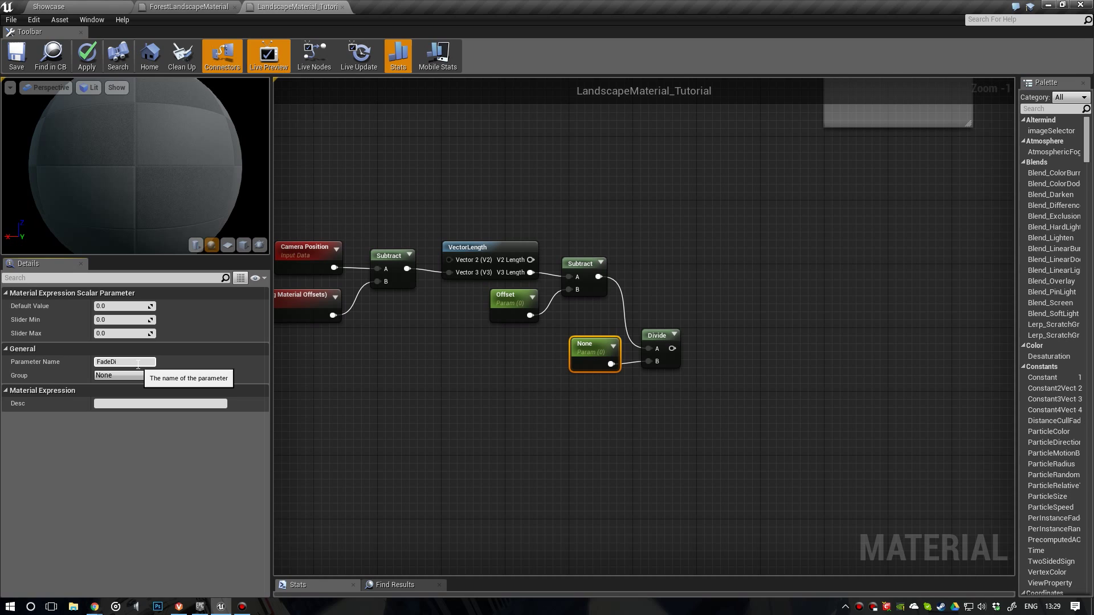
key(Return)
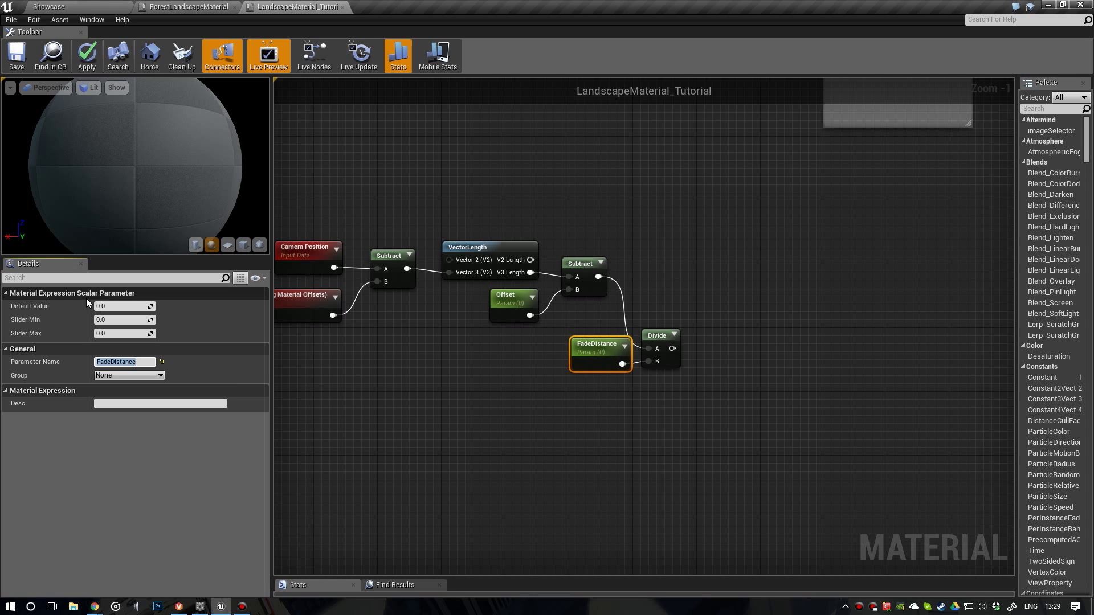
Step: Set FadeDistance's default value to 1000 and move the node slightly left, away from Divide
click(119, 306)
text(1000)
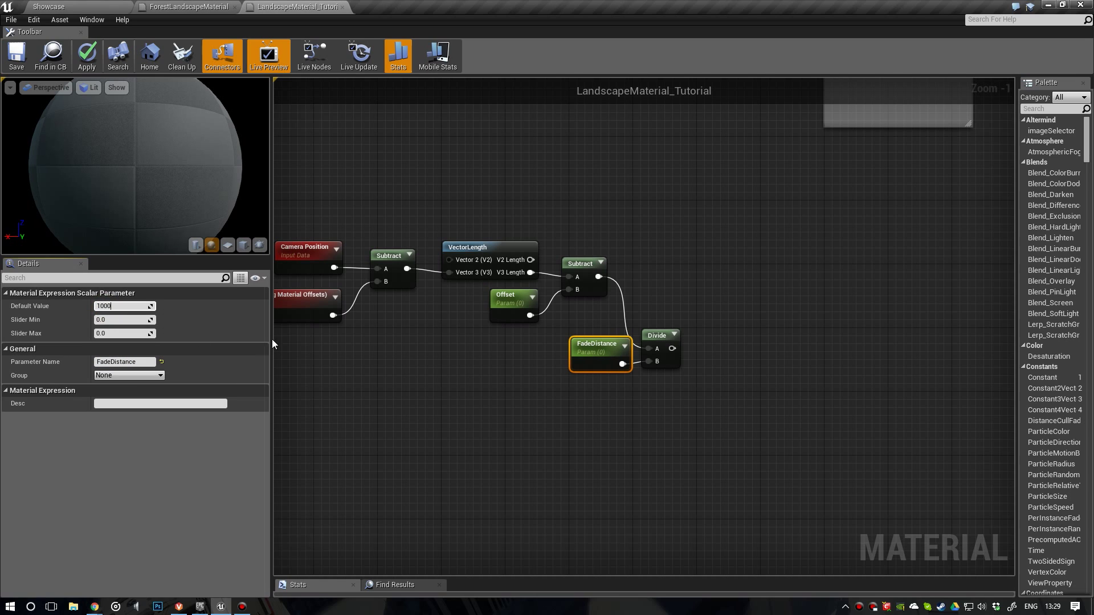
key(Return)
drag(583, 342, 558, 341)
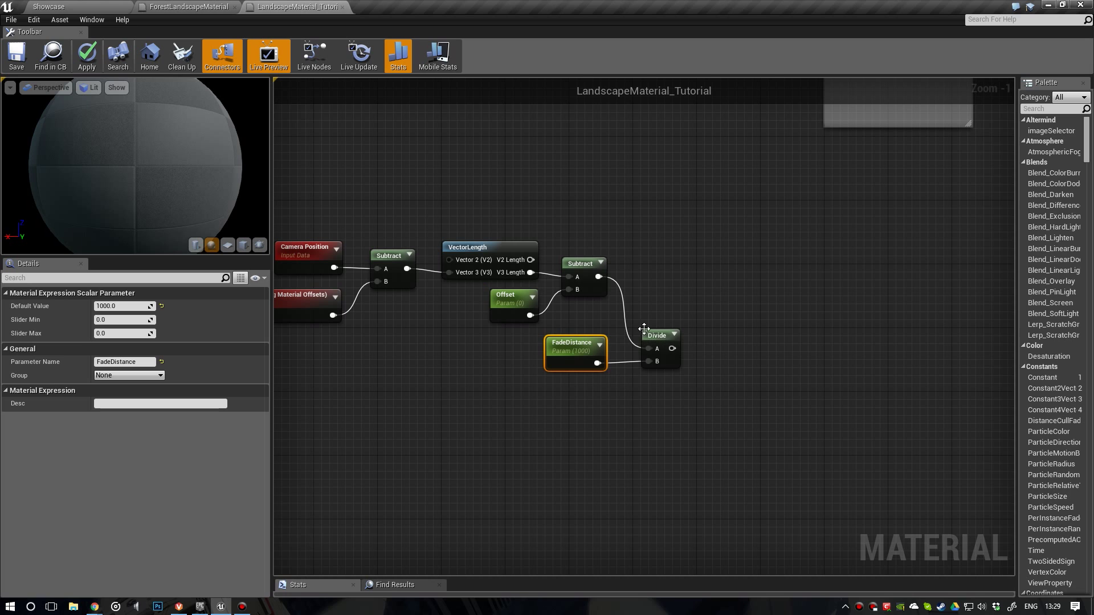
right_drag(558, 340, 600, 355)
scroll(620, 361, down, 1)
scroll(612, 362, up, 2)
scroll(599, 354, down, 1)
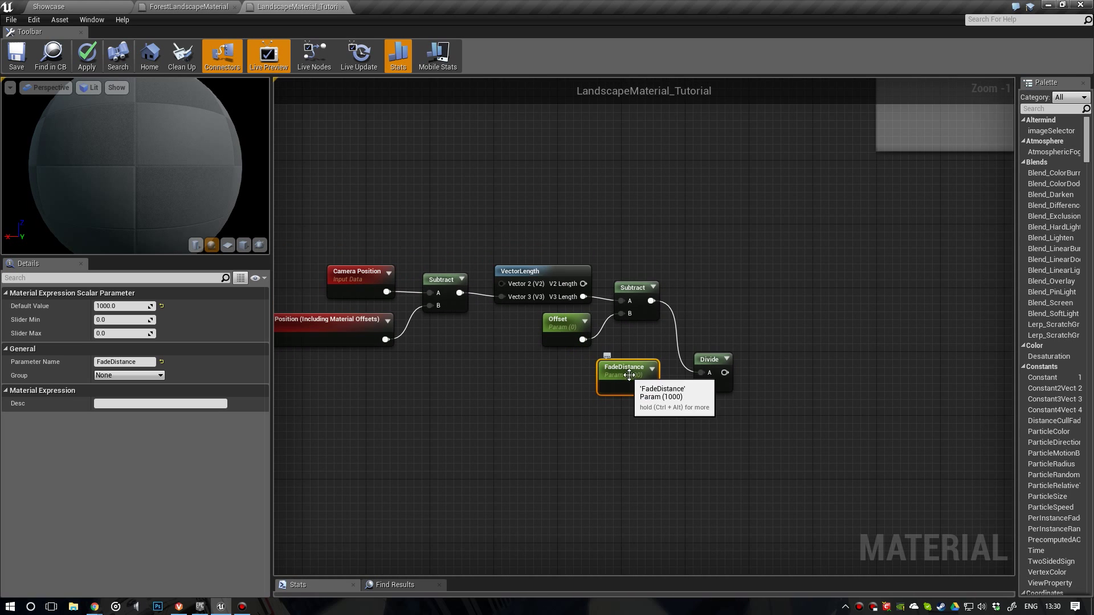
Step: Tilt the Showcase level view to examine how the wireframe tessellation fades with distance, and return to LandscapeMaterial_Tutorial
click(49, 6)
right_drag(382, 344, 381, 322)
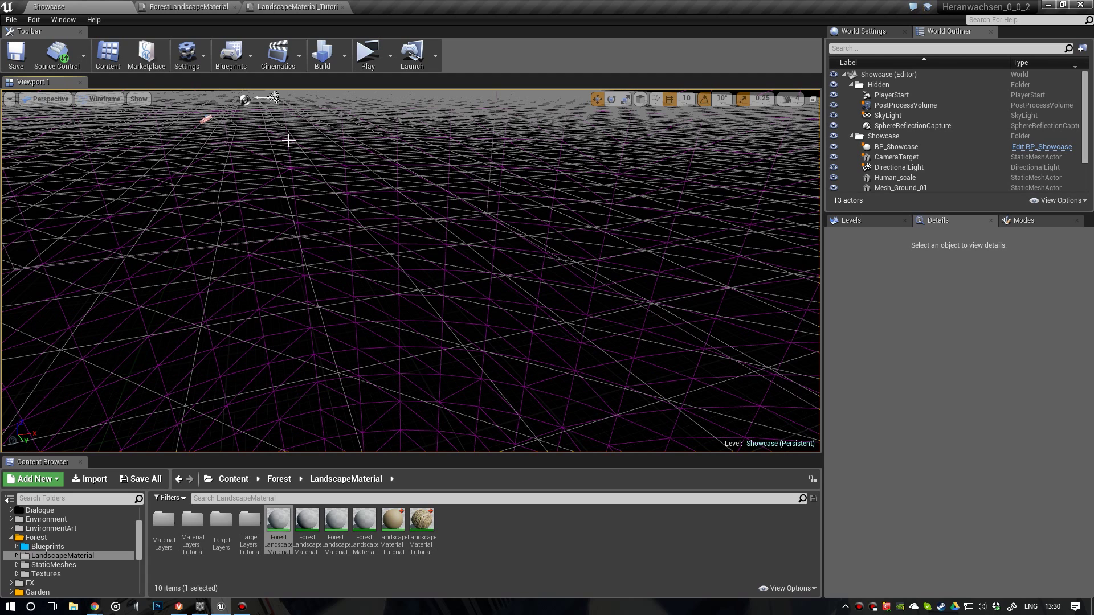
click(298, 6)
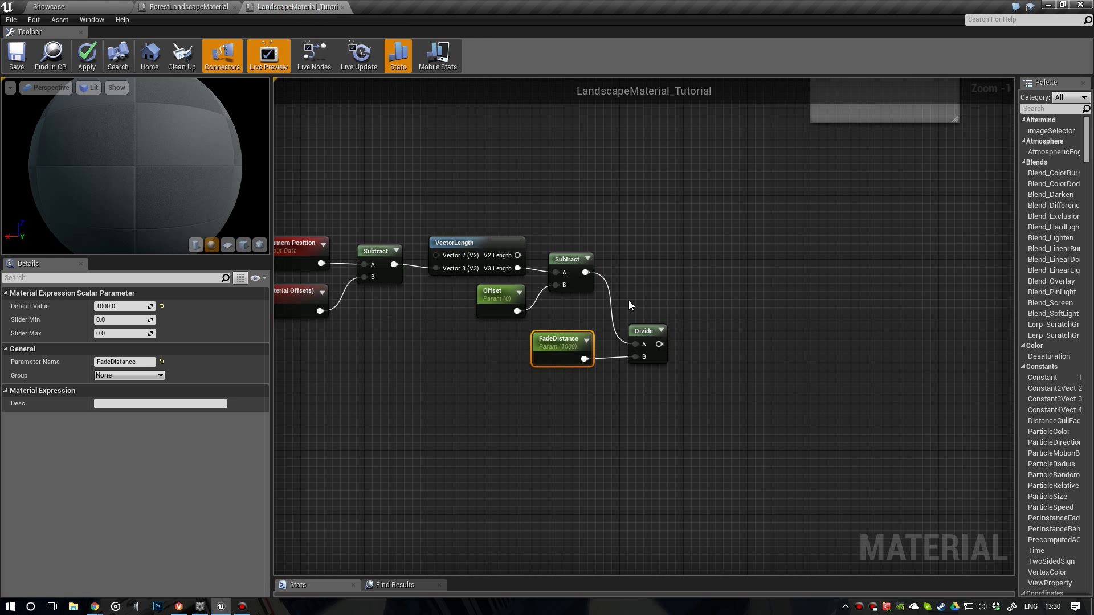
Step: Add a Clamp node fed by the Divide output
right_drag(635, 322, 520, 270)
scroll(631, 280, down, 1)
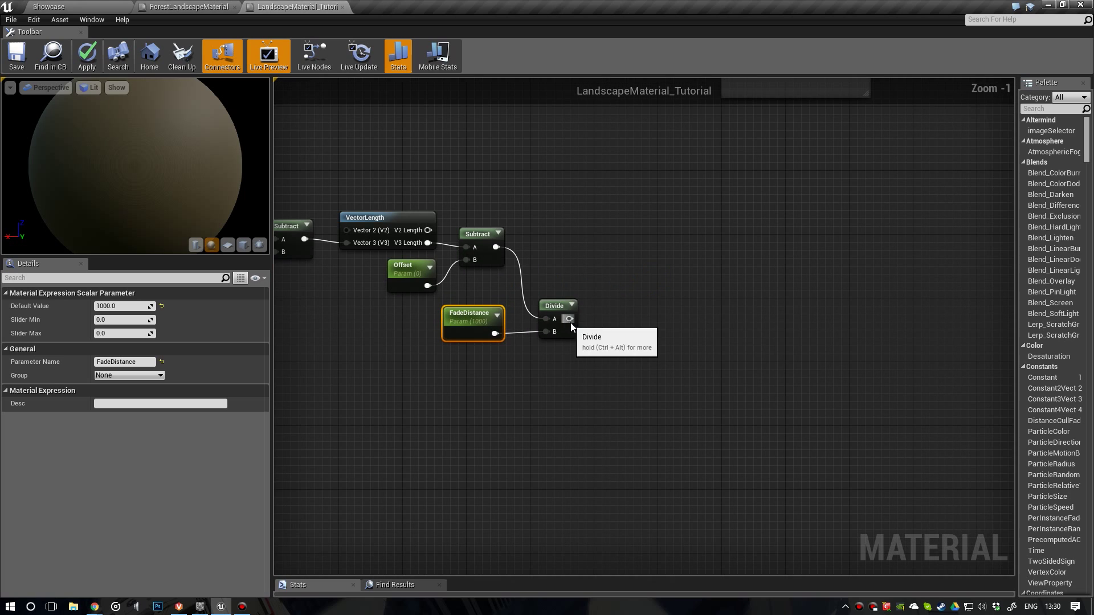
drag(569, 321, 622, 321)
text(clamp)
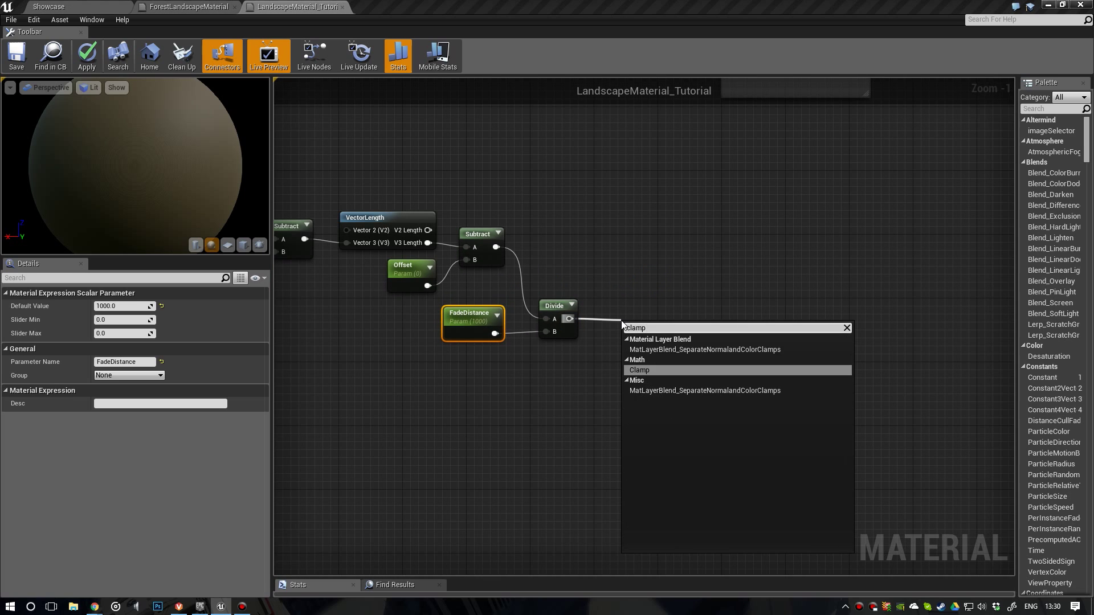
key(Return)
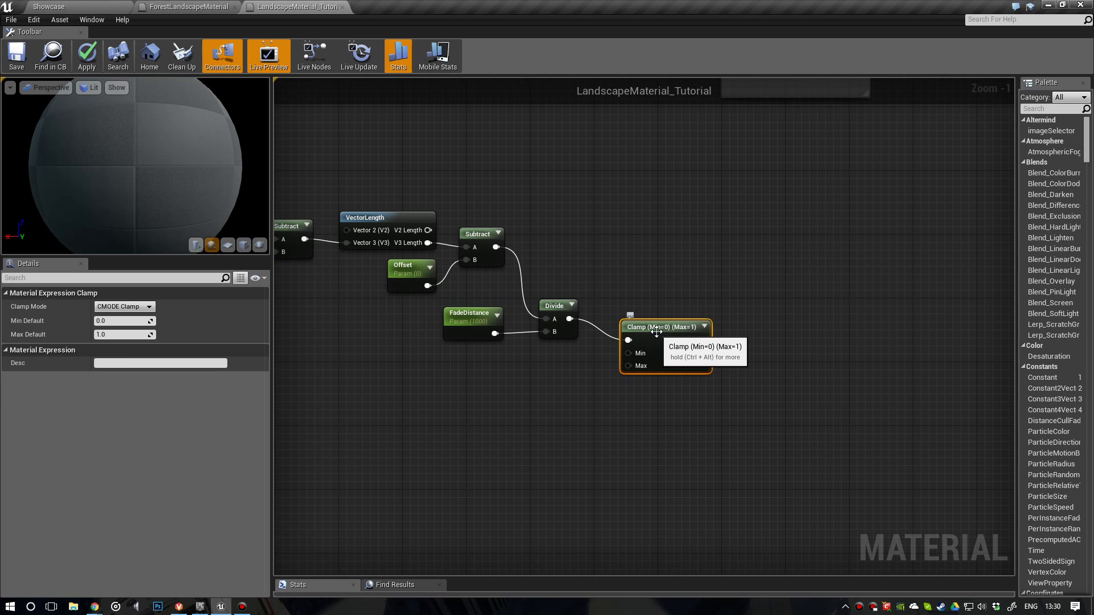
Step: Move the Clamp node beside Divide, and shift the whole chain from Camera Position to Clamp to the left
drag(657, 331, 630, 311)
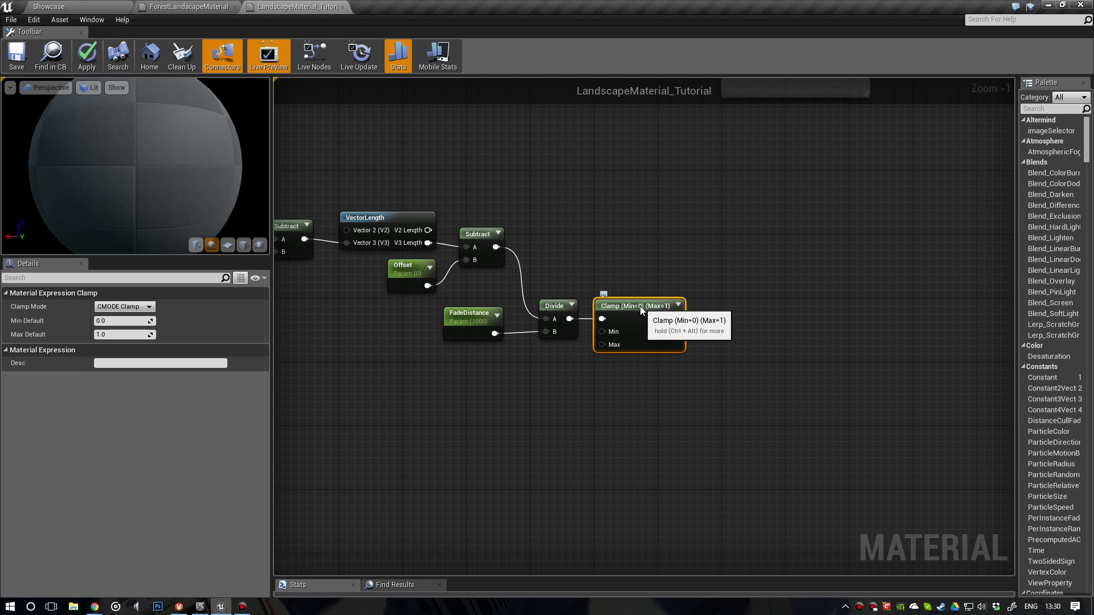
scroll(657, 302, down, 1)
right_drag(658, 302, 518, 451)
scroll(531, 343, up, 1)
scroll(705, 335, down, 1)
scroll(609, 342, down, 1)
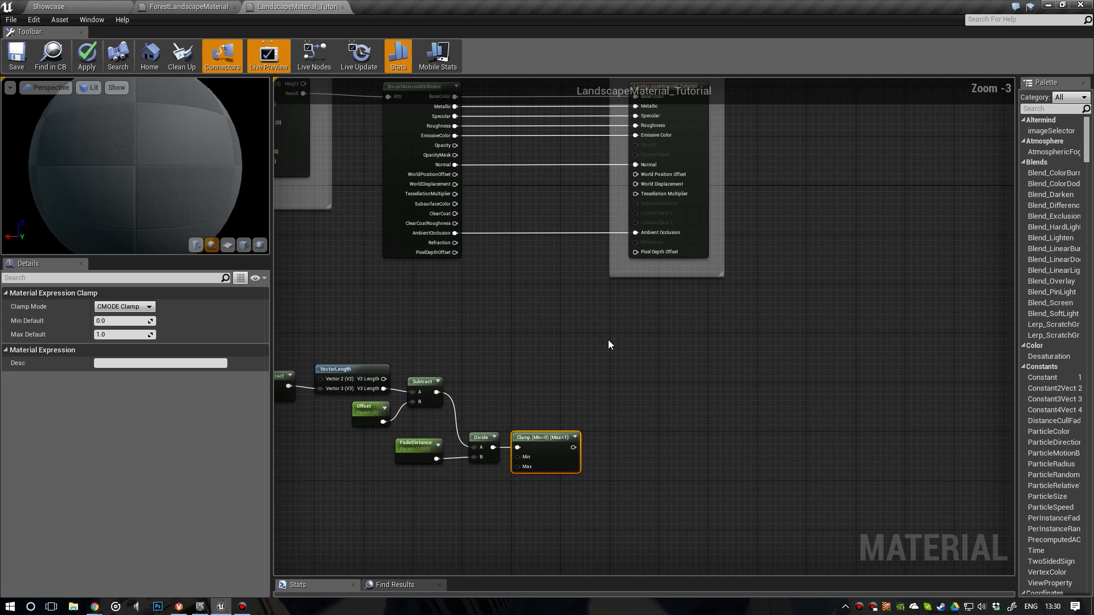
right_drag(352, 317, 627, 257)
drag(412, 259, 832, 450)
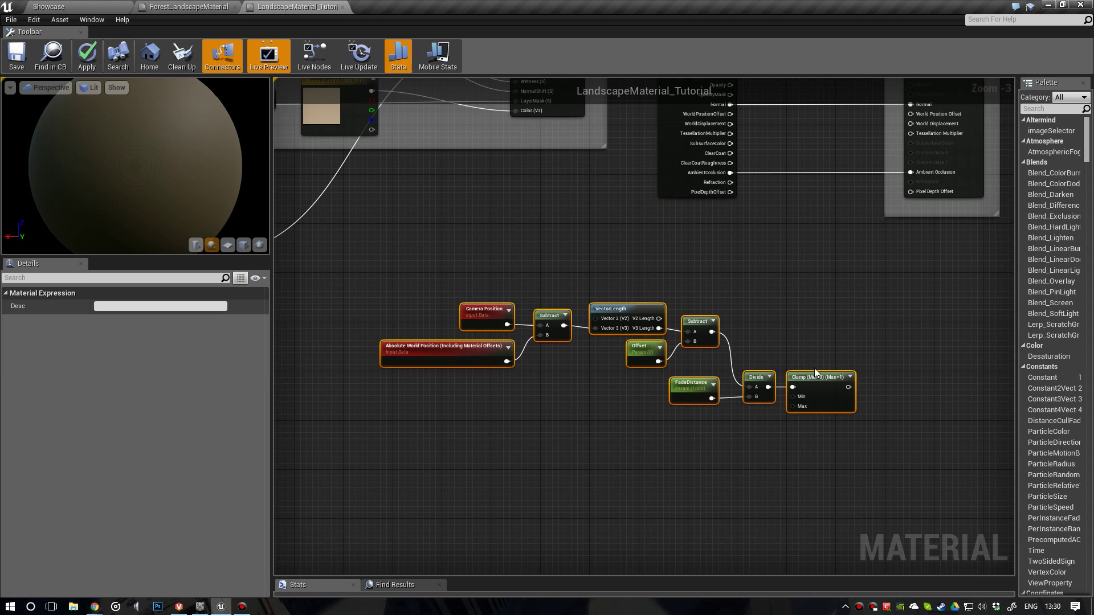
drag(816, 373, 628, 367)
Step: Add a Lerp node with its Alpha fed by the Clamp output, and place it above and to the right of Clamp
scroll(628, 367, up, 2)
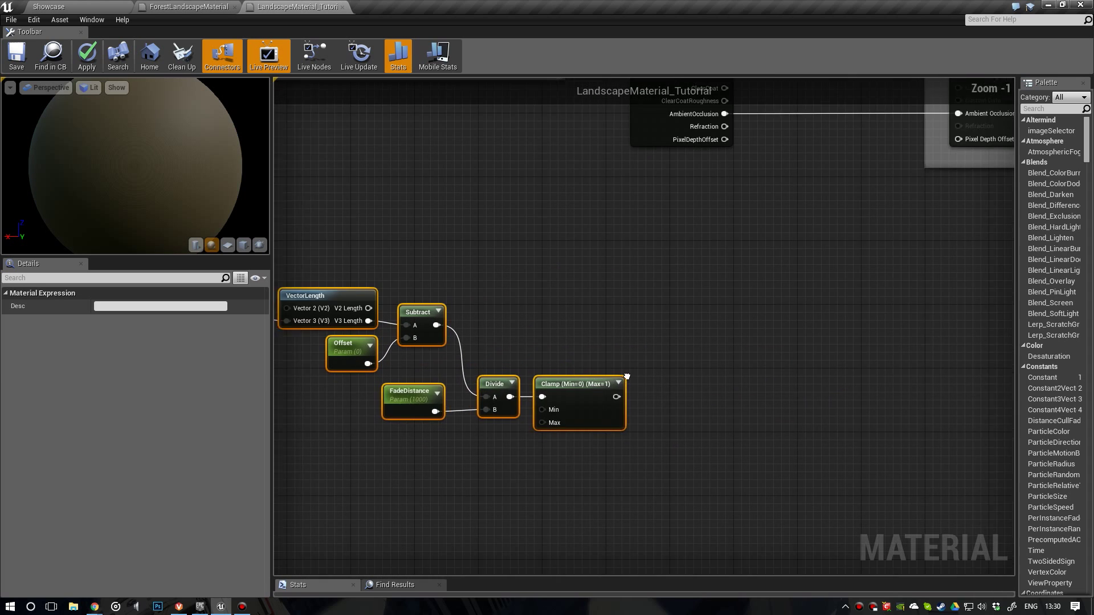
right_drag(627, 376, 581, 382)
drag(570, 402, 672, 395)
text(lerp)
key(Return)
drag(682, 358, 668, 301)
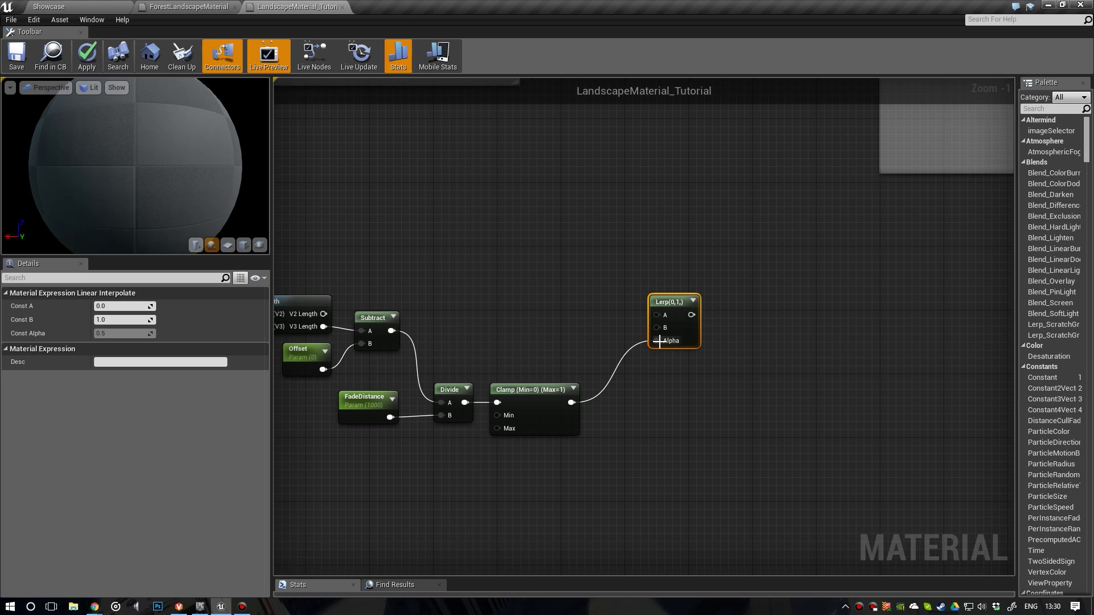
Step: Add two Constant nodes, connect them to Lerp's A and B inputs, and move the pair slightly down
right_drag(567, 268, 559, 313)
click(560, 313)
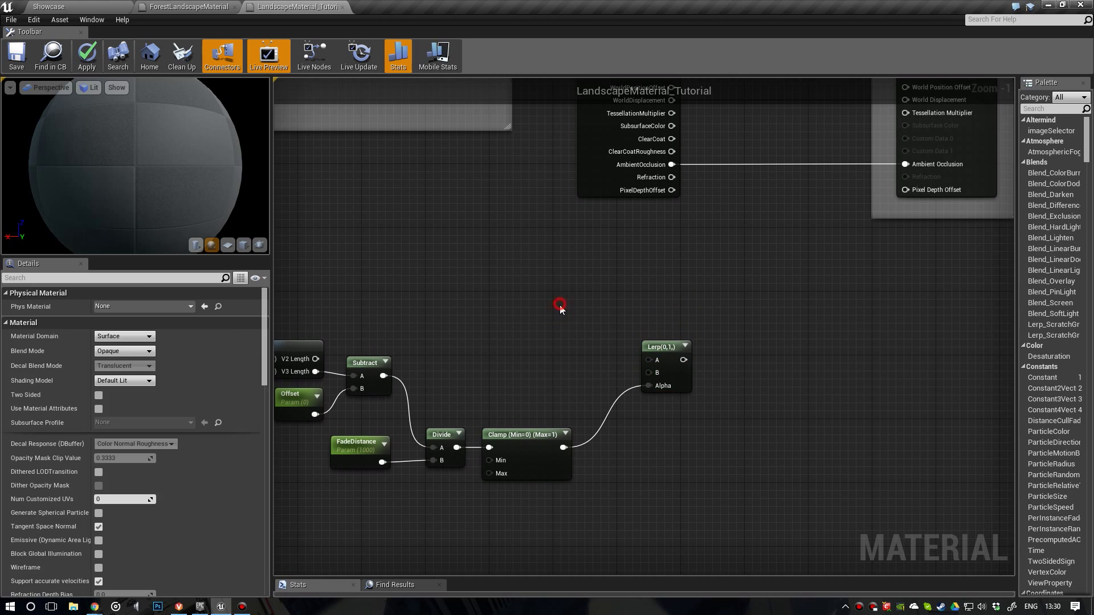
click(559, 308)
click(559, 338)
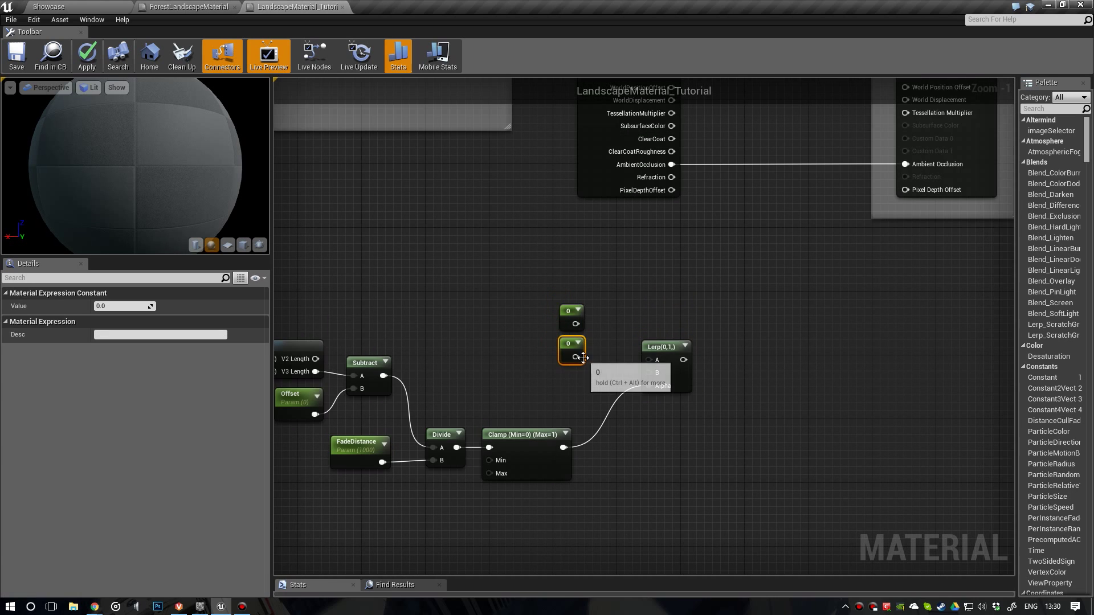
drag(582, 357, 589, 329)
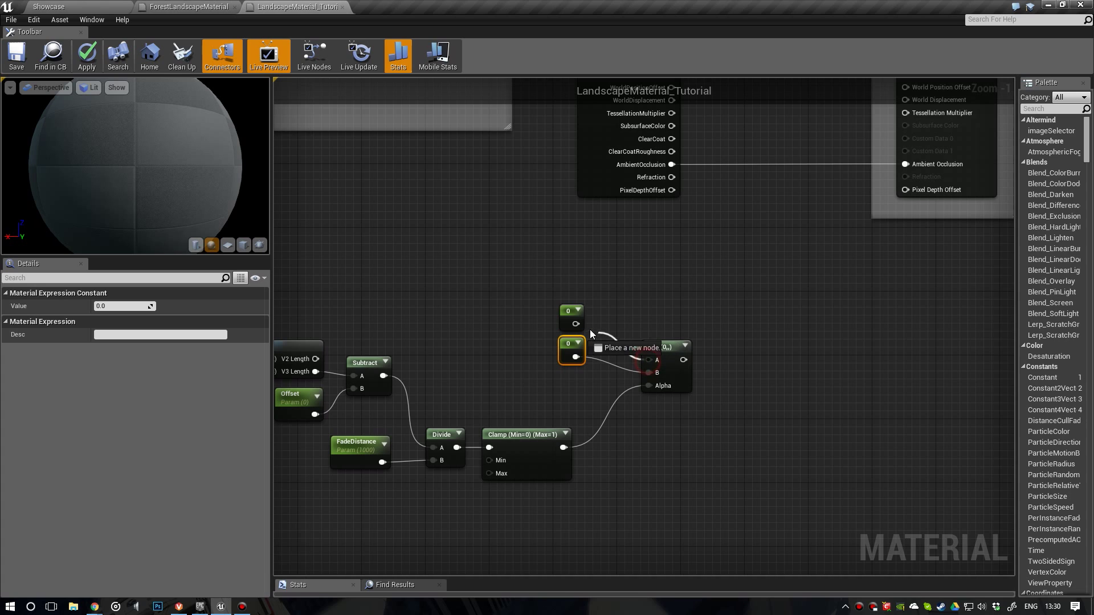
drag(506, 304, 567, 353)
drag(570, 317, 572, 335)
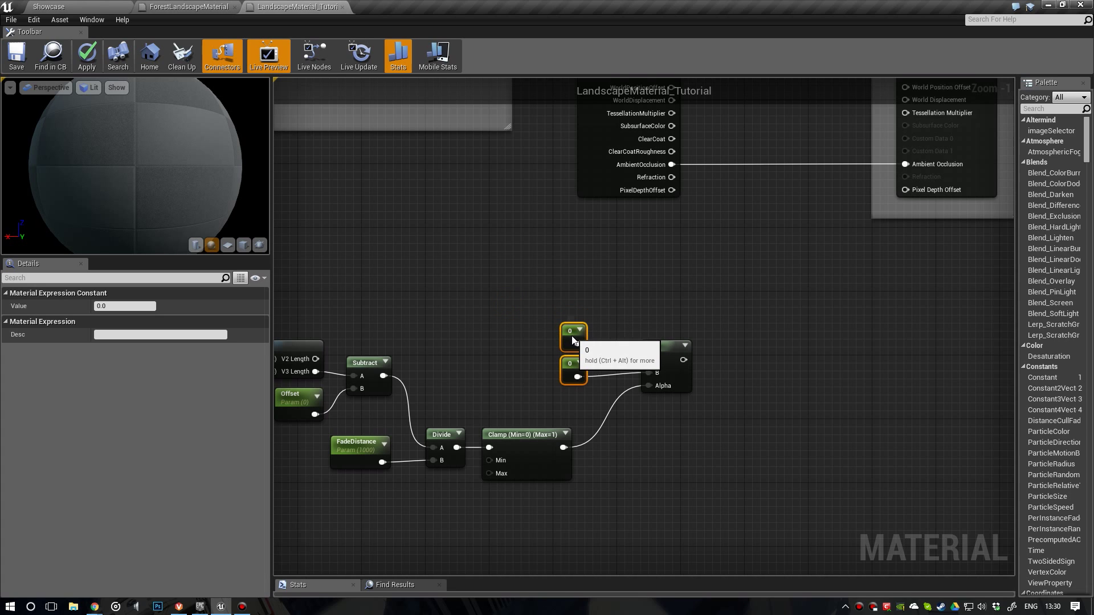
Step: Convert both Constants feeding Lerp to scalar parameters and space them apart, farther left of the Lerp node
right_click(572, 336)
click(604, 342)
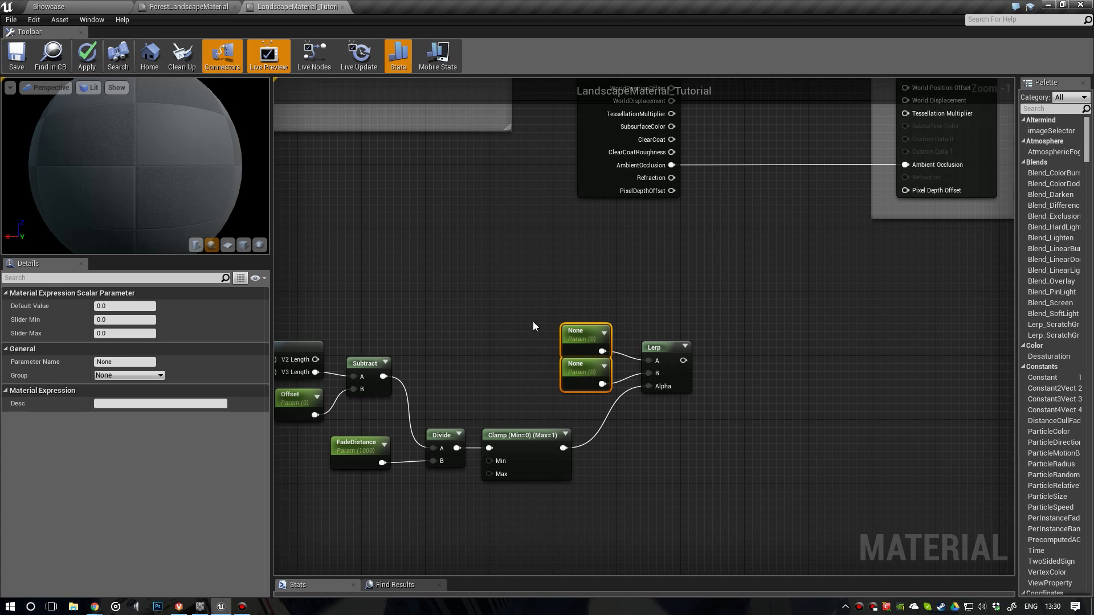
mouse_move(586, 345)
mouse_down()
mouse_move(573, 337)
mouse_move(580, 329)
mouse_up()
click(622, 314)
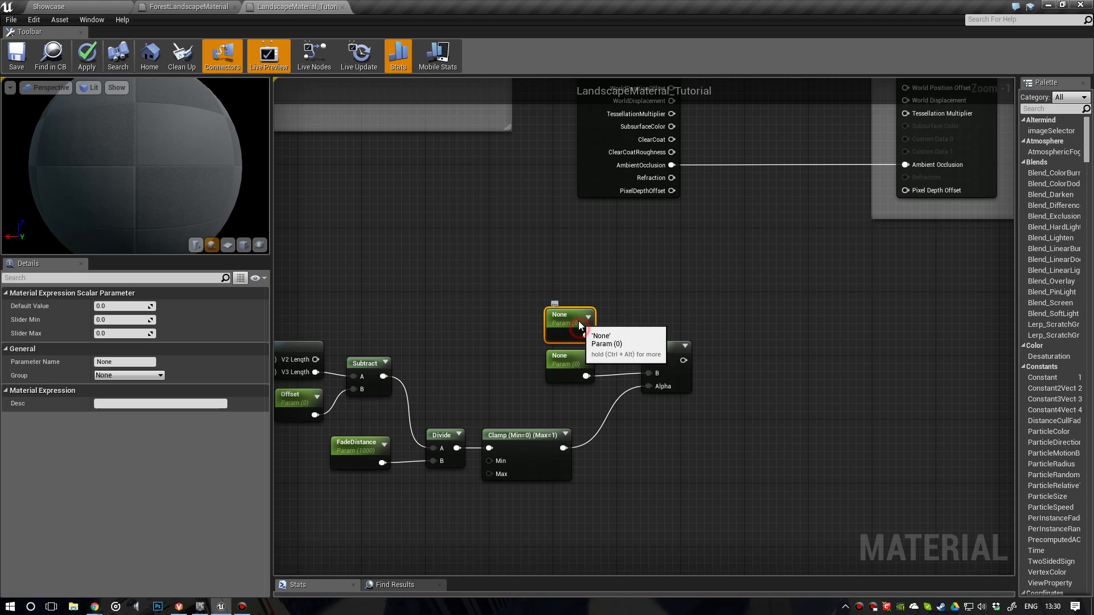
Step: Set both unnamed parameters' default values to 1 and name the one feeding Lerp's A input FarTesslation
click(568, 364)
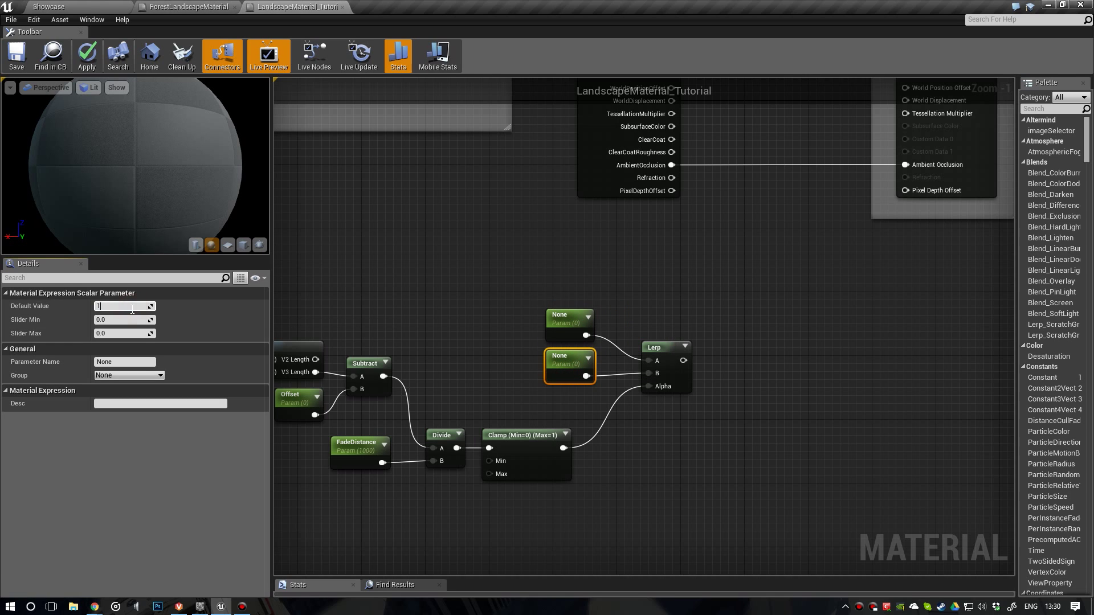
click(514, 392)
click(567, 319)
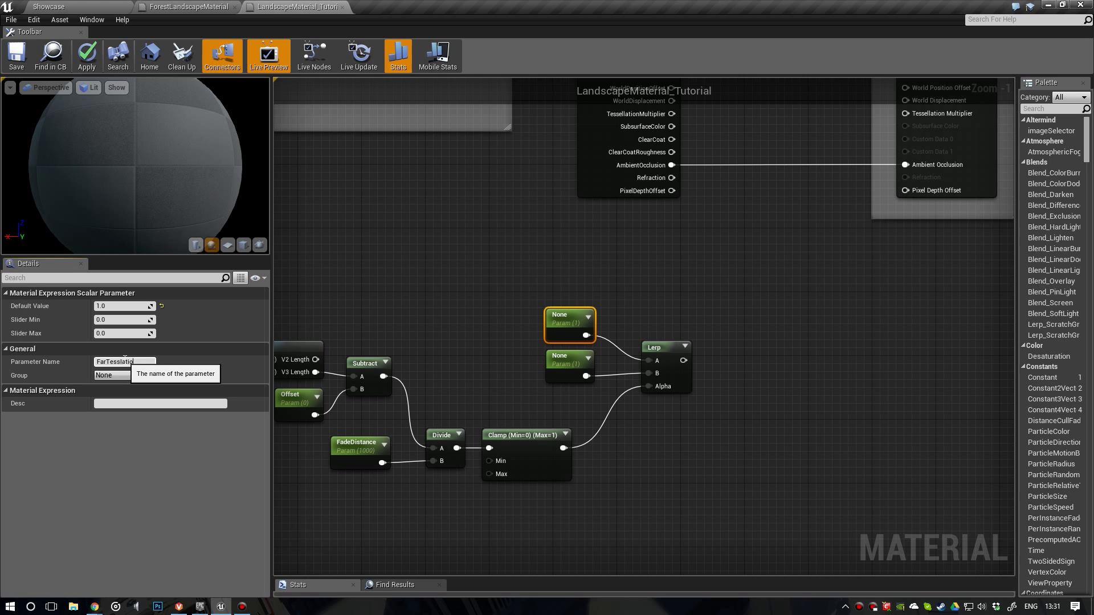
text(n)
key(Return)
Step: Name the scalar parameter feeding Lerp's B input NearTesselation
click(562, 358)
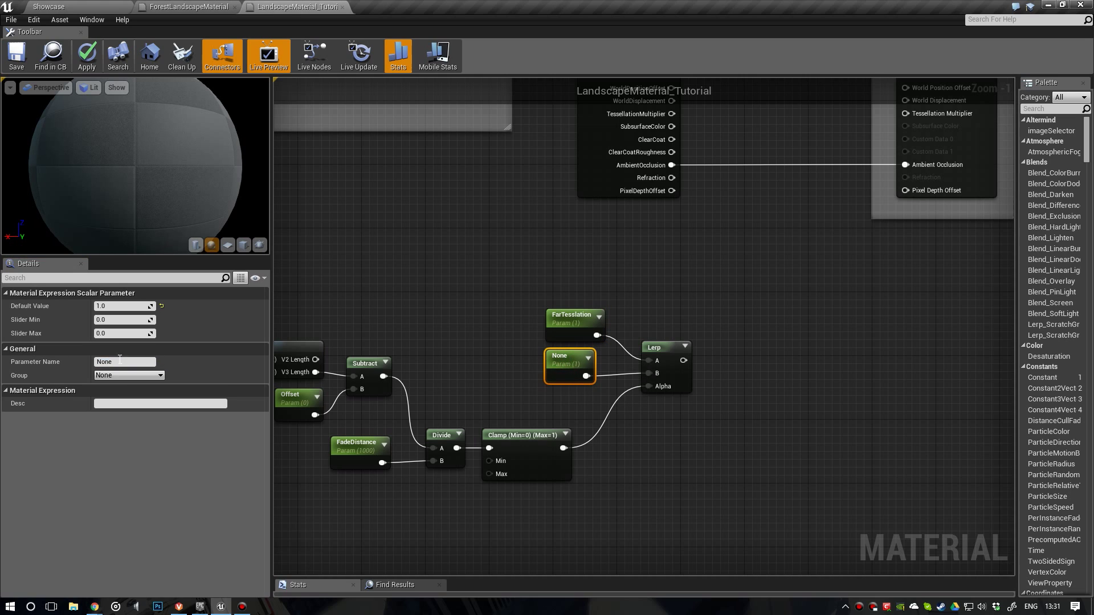
click(120, 361)
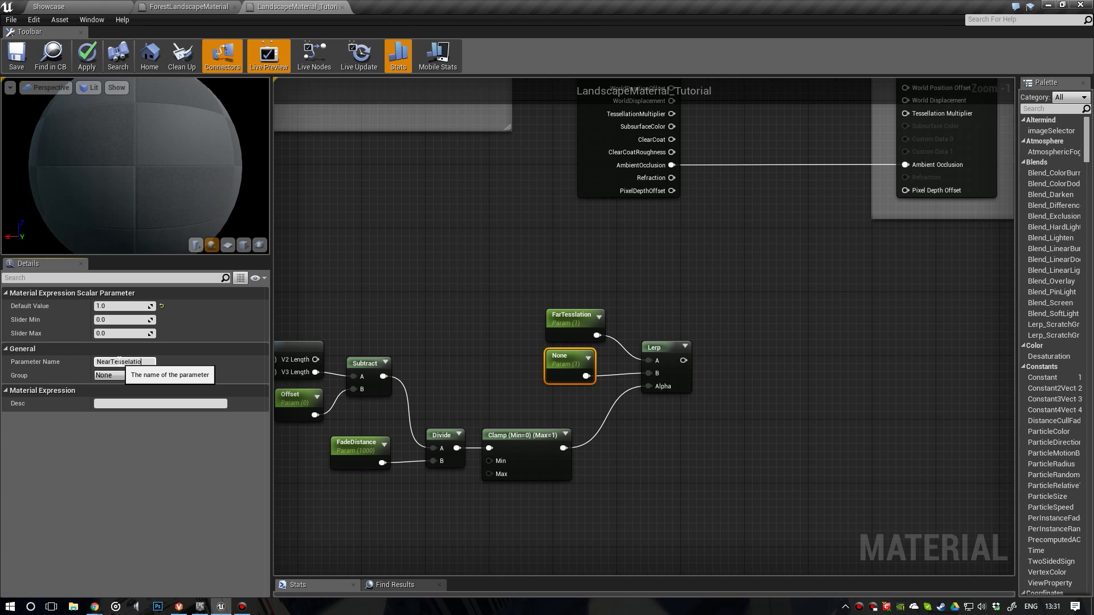
key(Return)
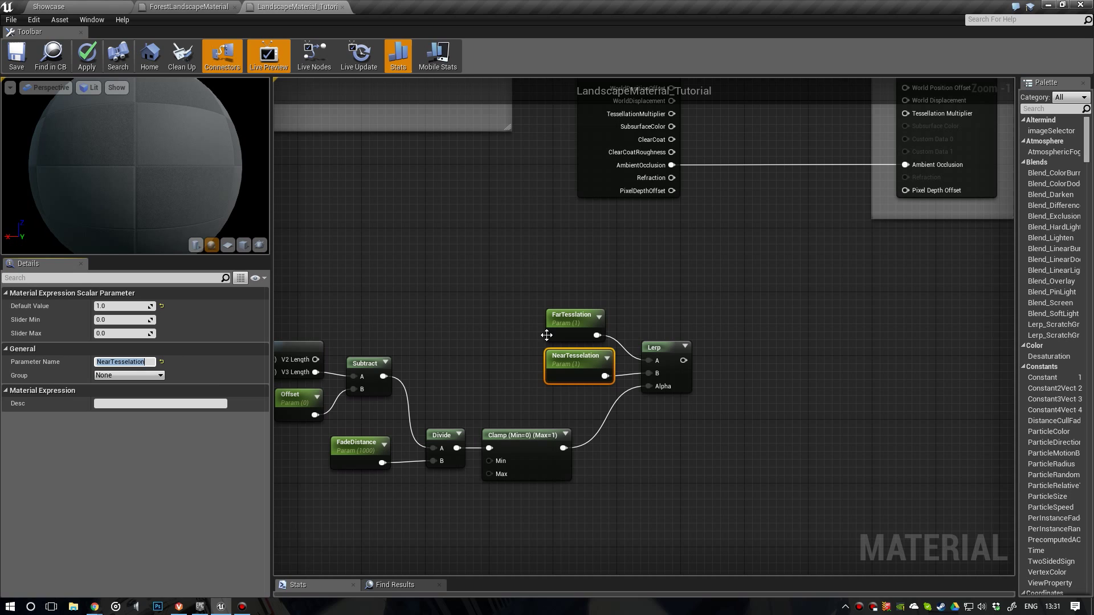
Step: Correct the spelling of the FarTesslation parameter name to FarTesselation
click(573, 326)
click(120, 362)
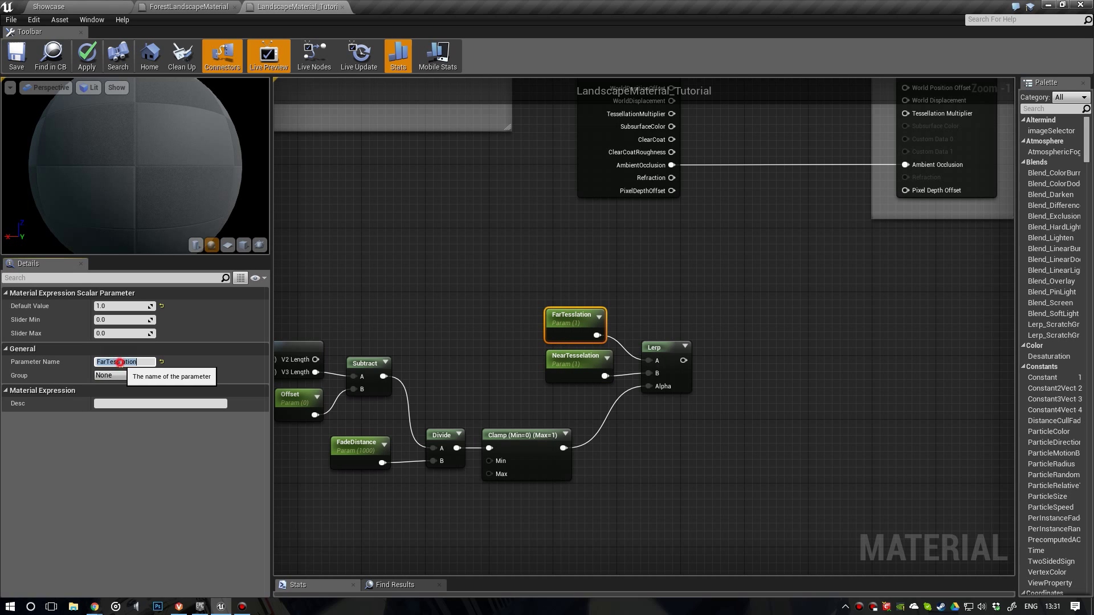
key(Left)
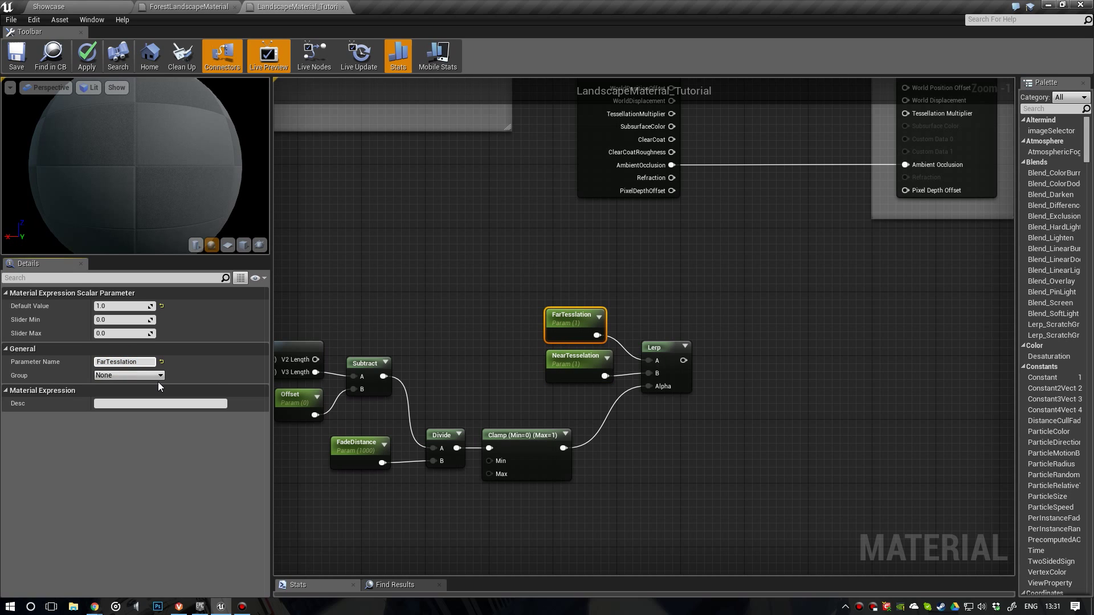
text(e)
key(Return)
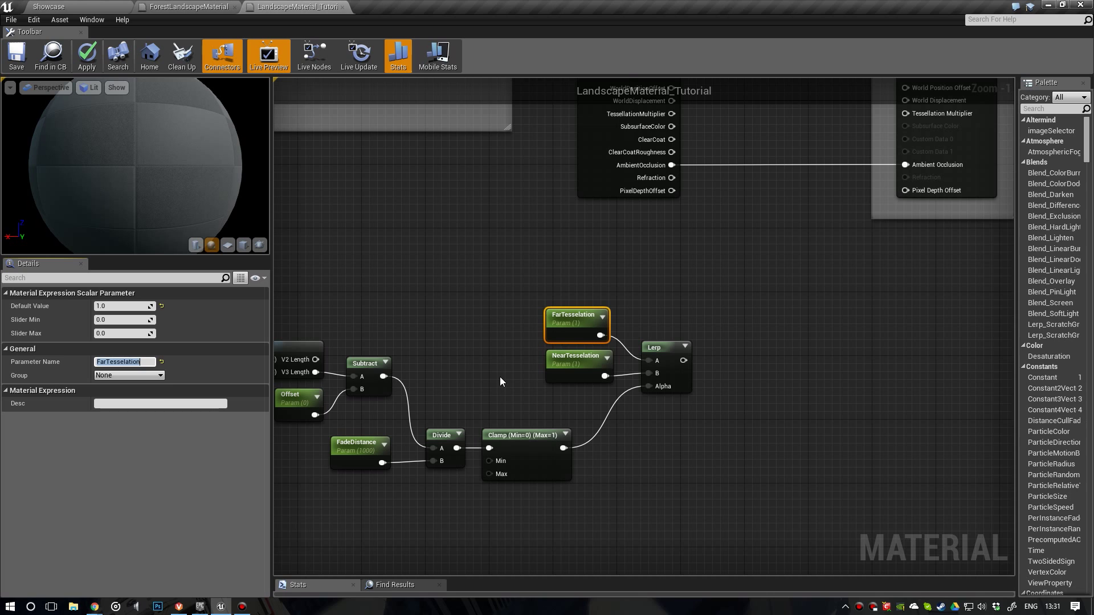
Step: Set FarTesselation's default value to 0 and clear the node selection
scroll(501, 376, up, 1)
click(494, 303)
click(566, 307)
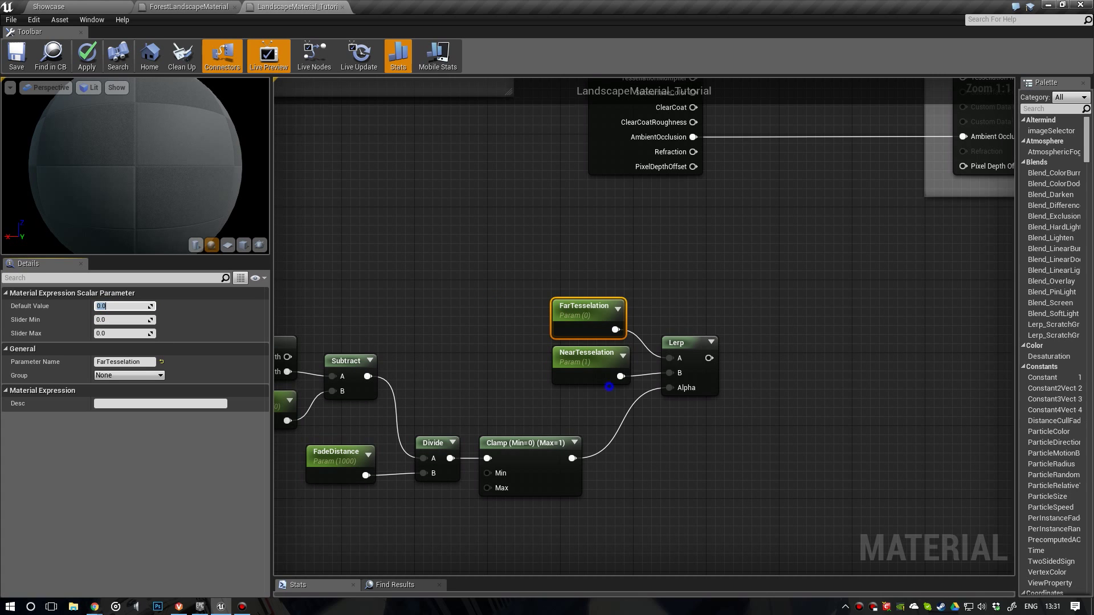
scroll(463, 302, down, 1)
click(524, 375)
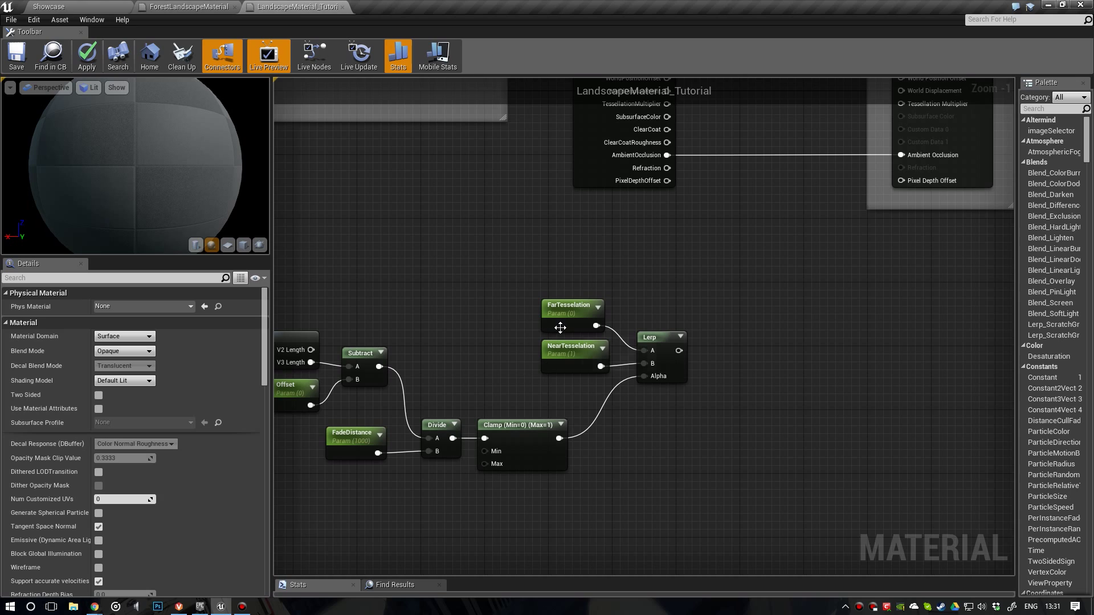
Step: Examine near and far wireframe tessellation in the Showcase level, comparing it with FadeDistance and NearTesselation in LandscapeMaterial_Tutorial
scroll(559, 325, up, 1)
click(115, 7)
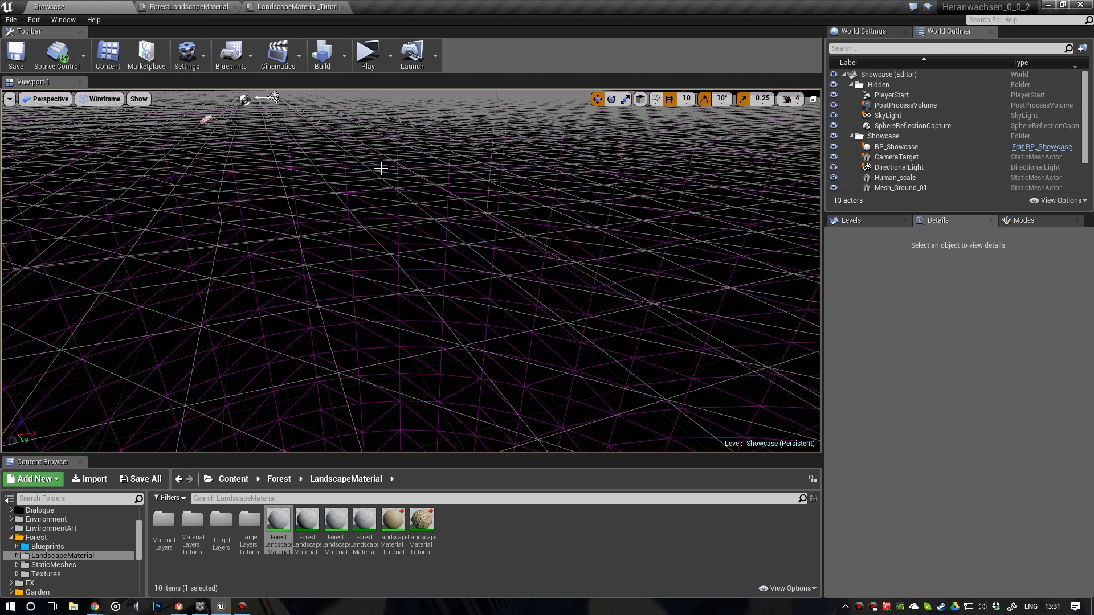
right_drag(513, 129, 513, 156)
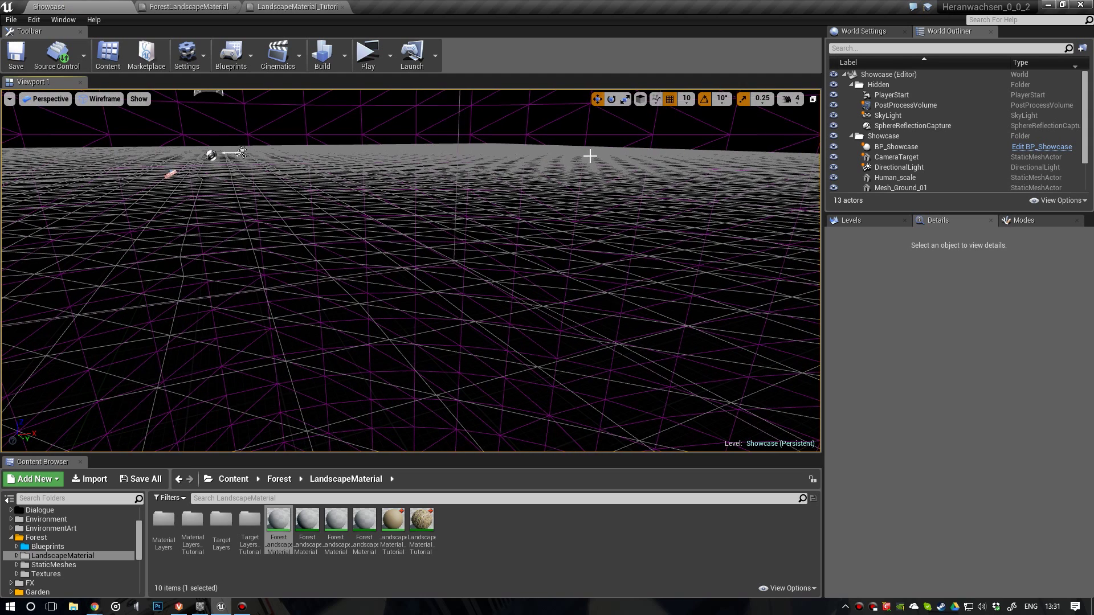
click(305, 7)
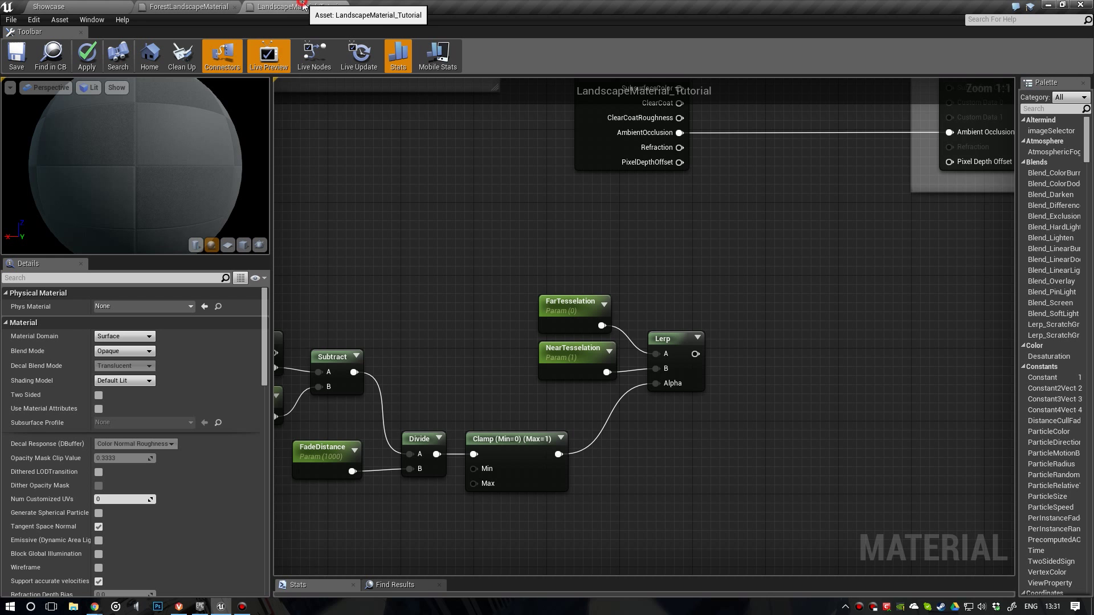
right_drag(384, 439, 407, 443)
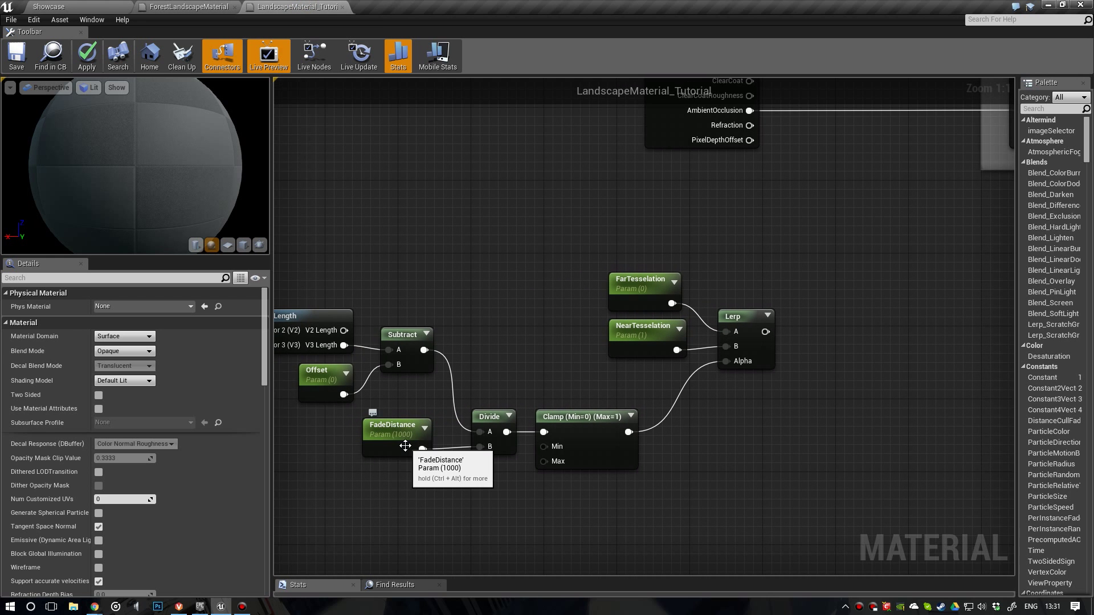
click(407, 444)
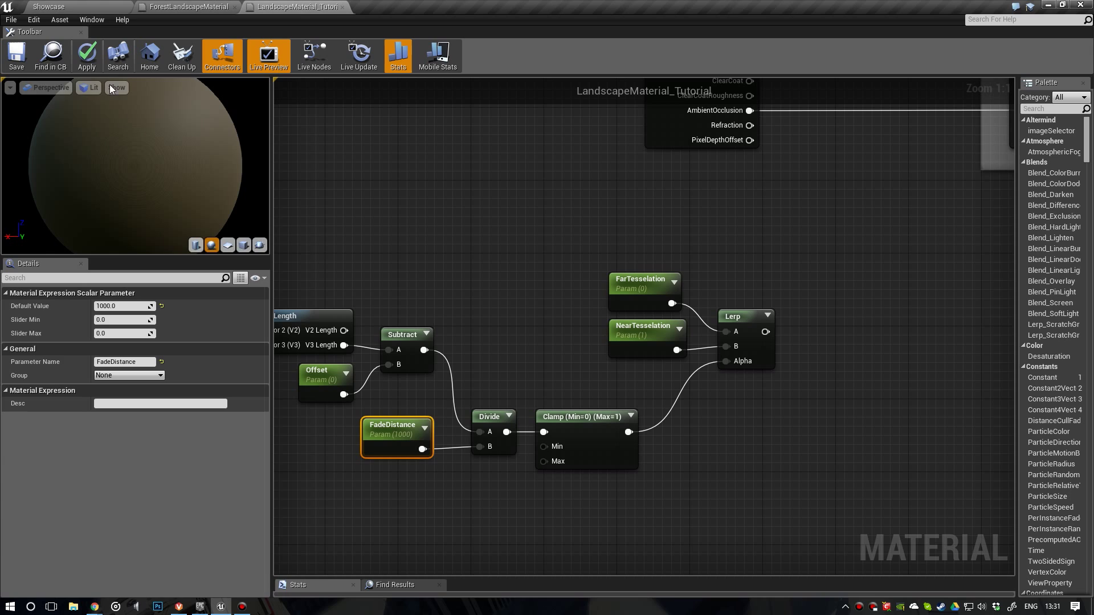
click(66, 5)
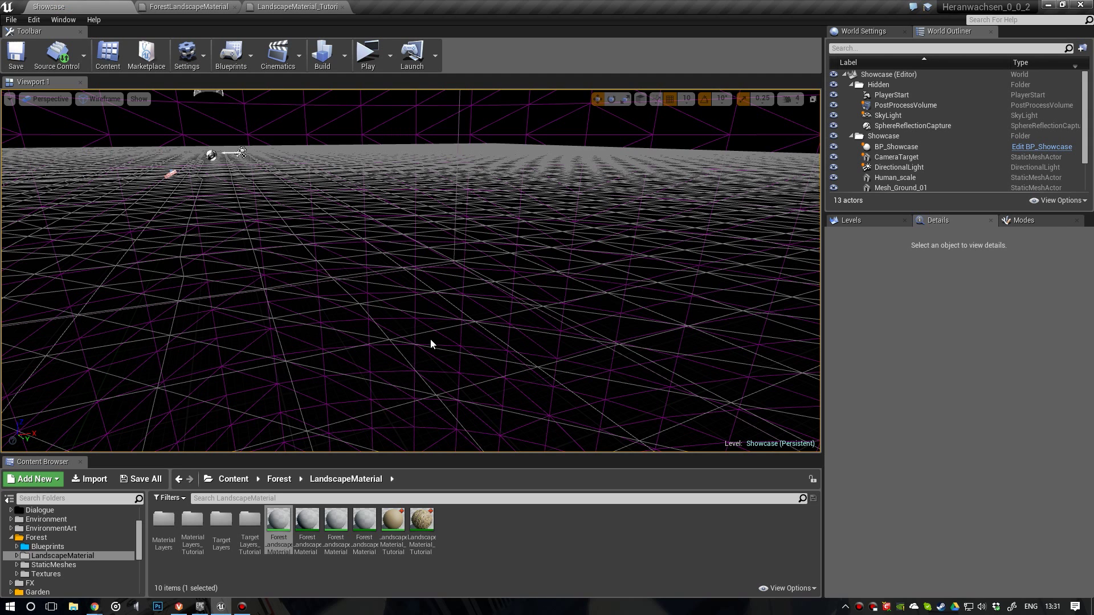
click(297, 6)
click(639, 342)
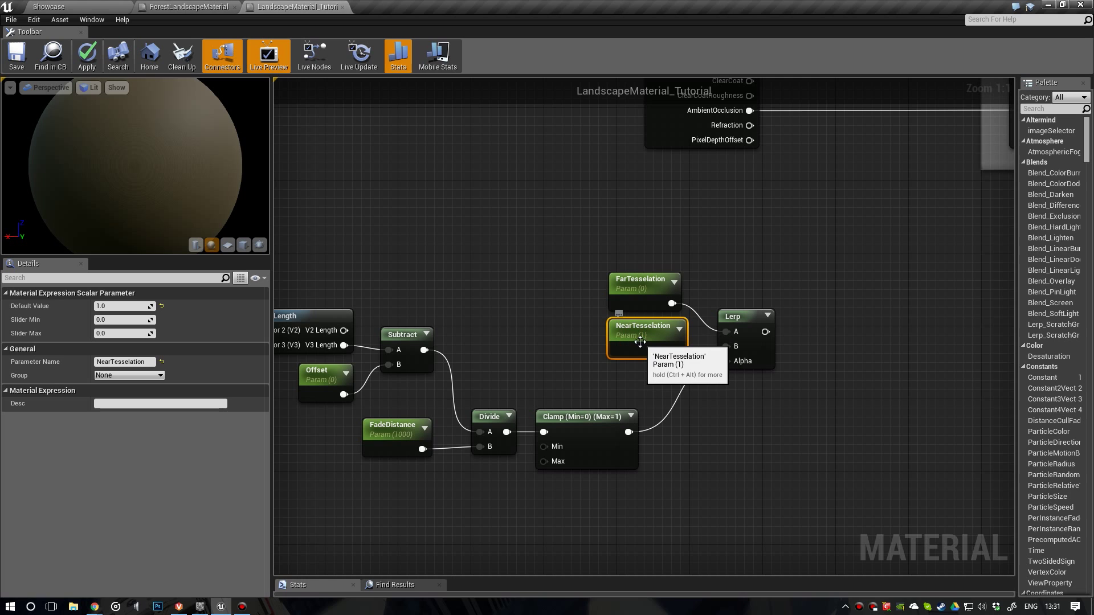
click(63, 54)
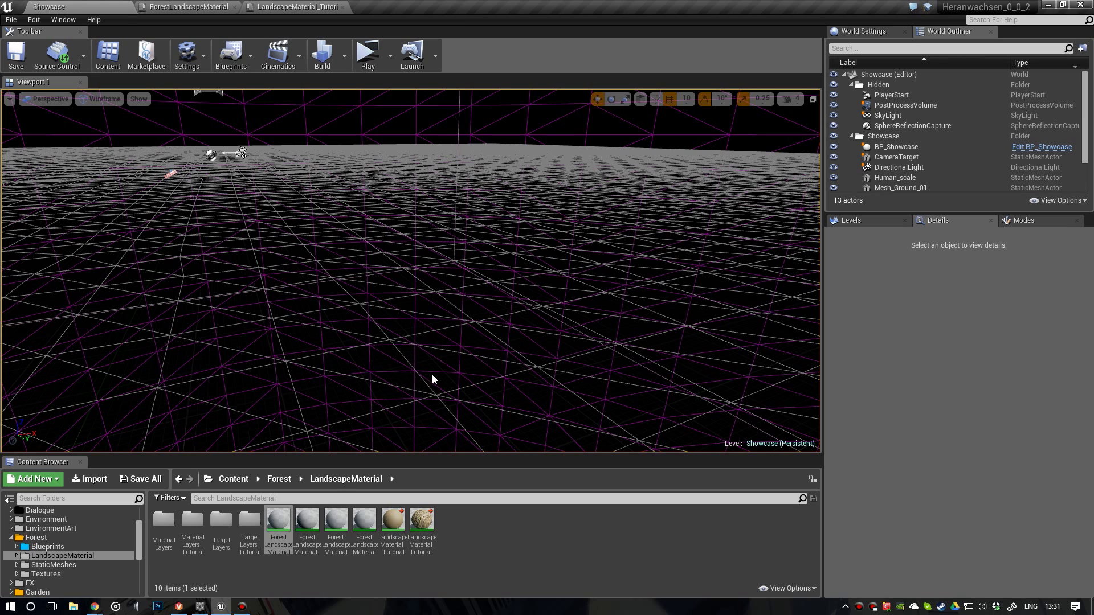
right_drag(484, 373, 469, 391)
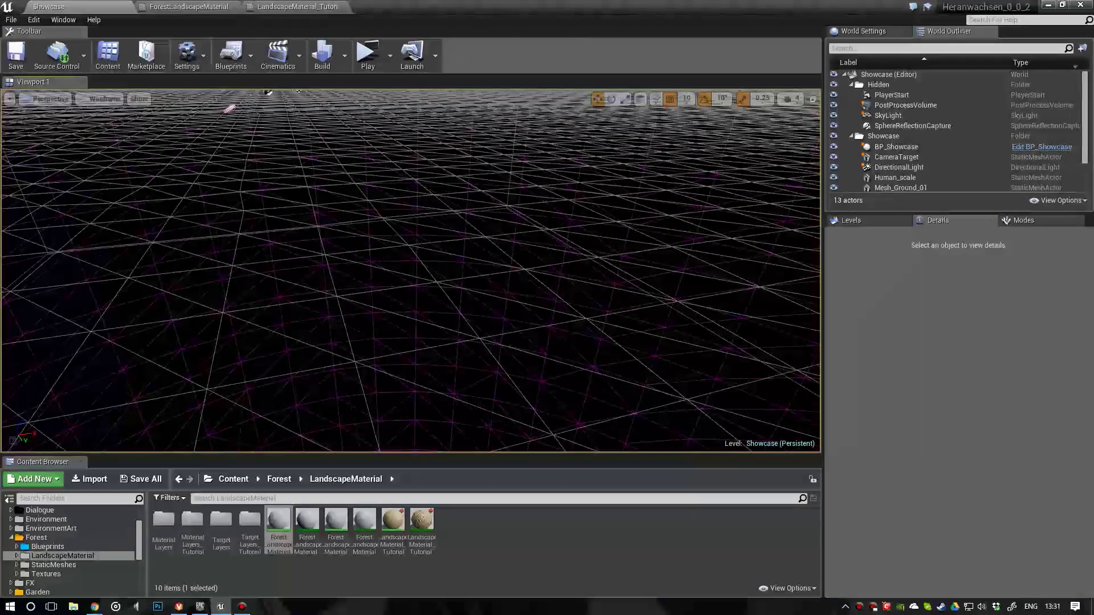
click(295, 7)
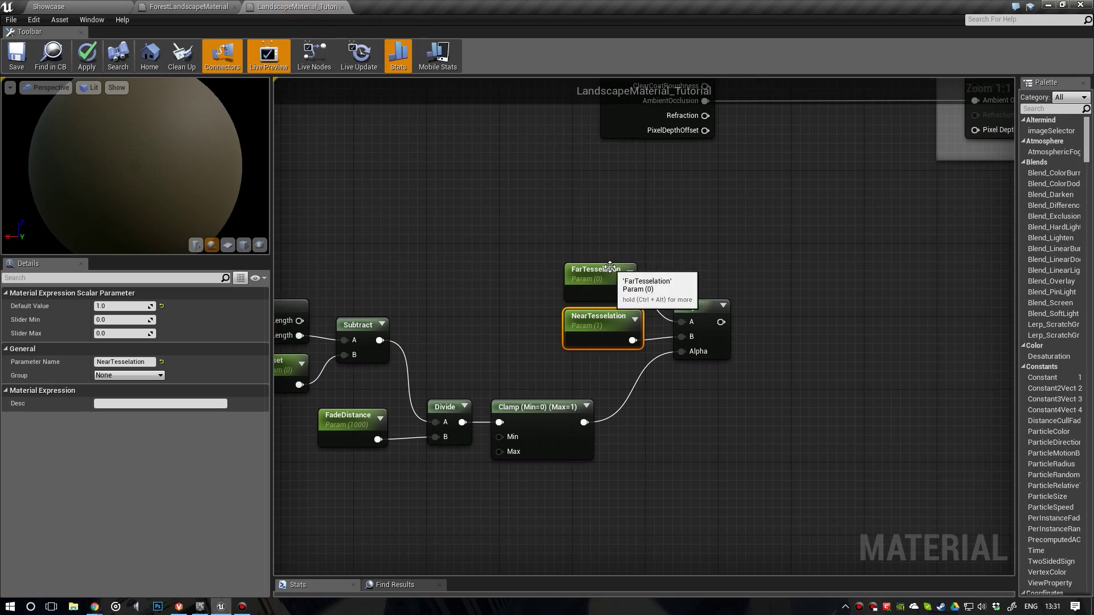
Step: Assign the Offset, FadeDistance, FarTesselation and NearTesselation parameters to a group named Tesselation, and clear the node selection
scroll(610, 266, down, 1)
right_drag(508, 257, 632, 256)
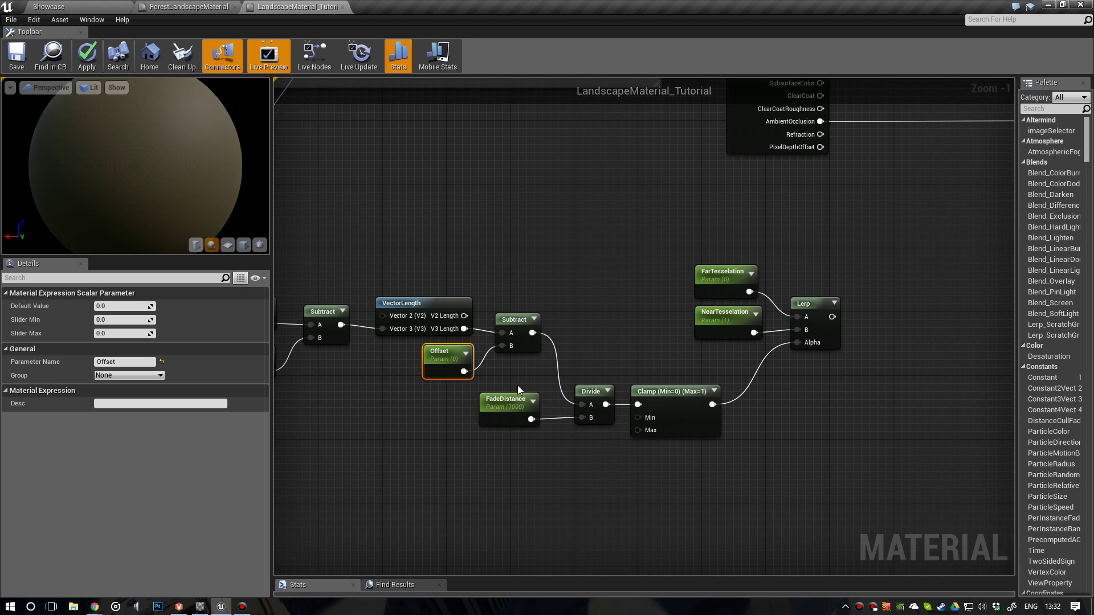
drag(819, 232, 716, 342)
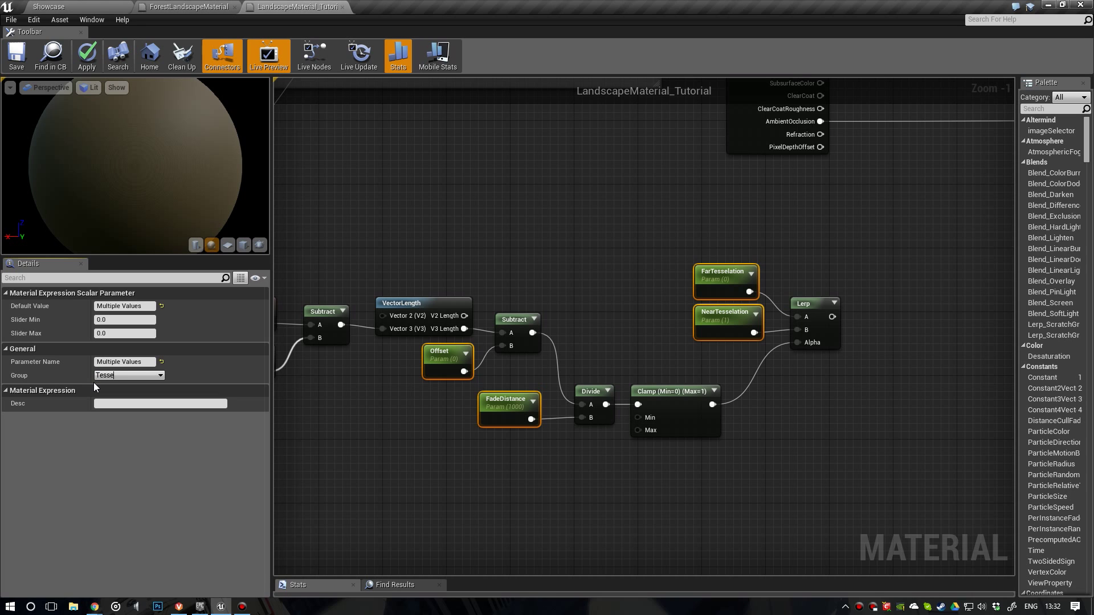
text(Tesselation)
key(Return)
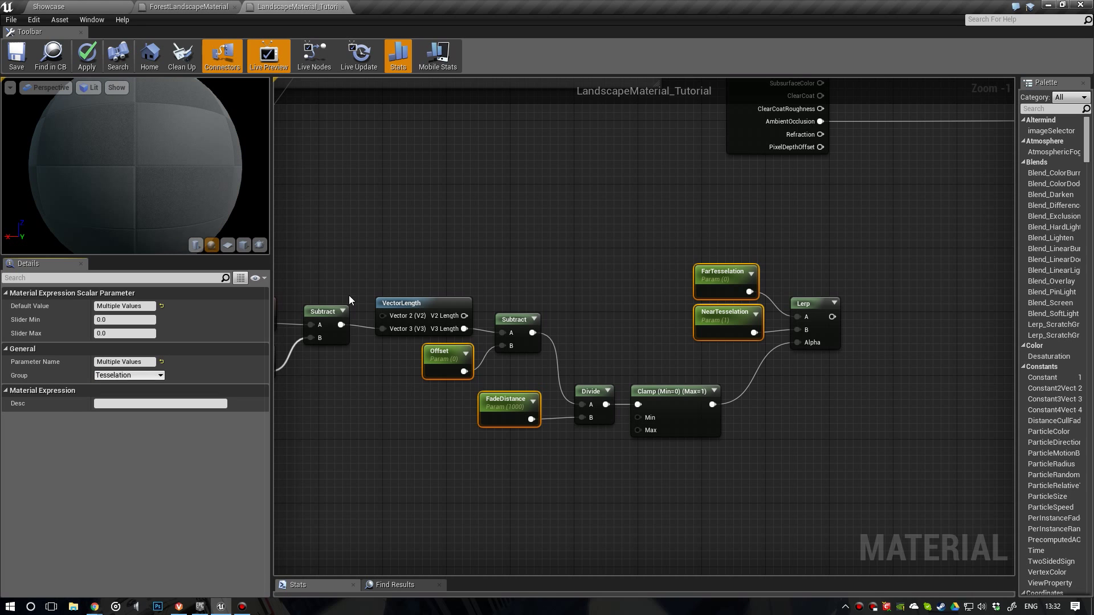
click(597, 294)
right_drag(679, 293, 483, 331)
scroll(536, 328, down, 1)
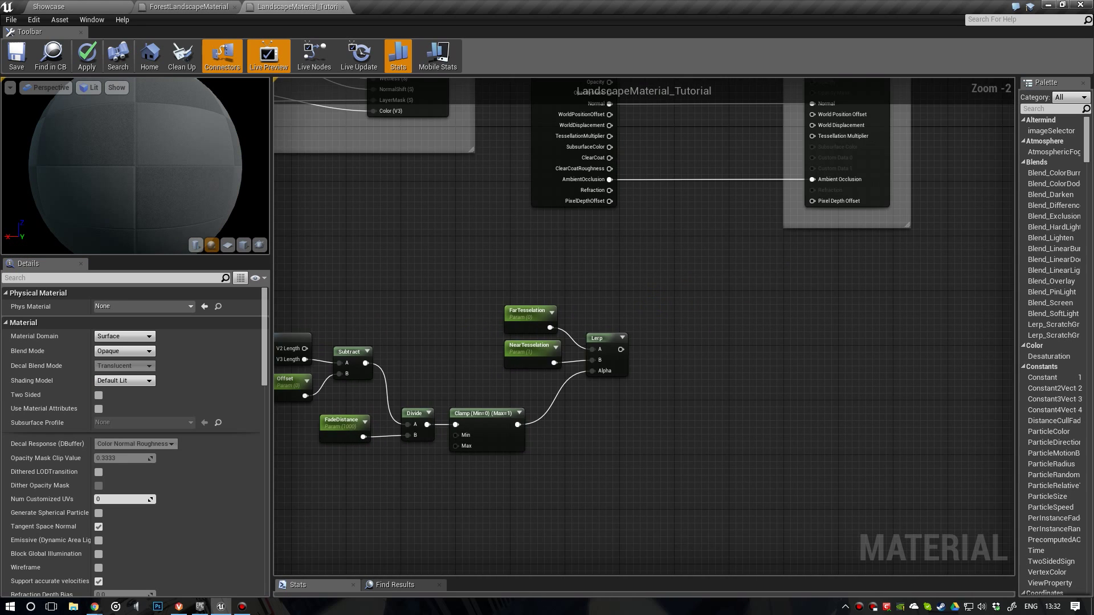
Step: Reposition the tessellation node network, including the FarTesselation parameter, in the free area beside HeightMask and below the Puddles group
right_drag(656, 338, 751, 300)
scroll(750, 300, down, 1)
right_drag(562, 317, 657, 298)
scroll(657, 298, down, 2)
drag(789, 377, 492, 294)
drag(493, 293, 554, 304)
click(769, 253)
drag(700, 274, 764, 280)
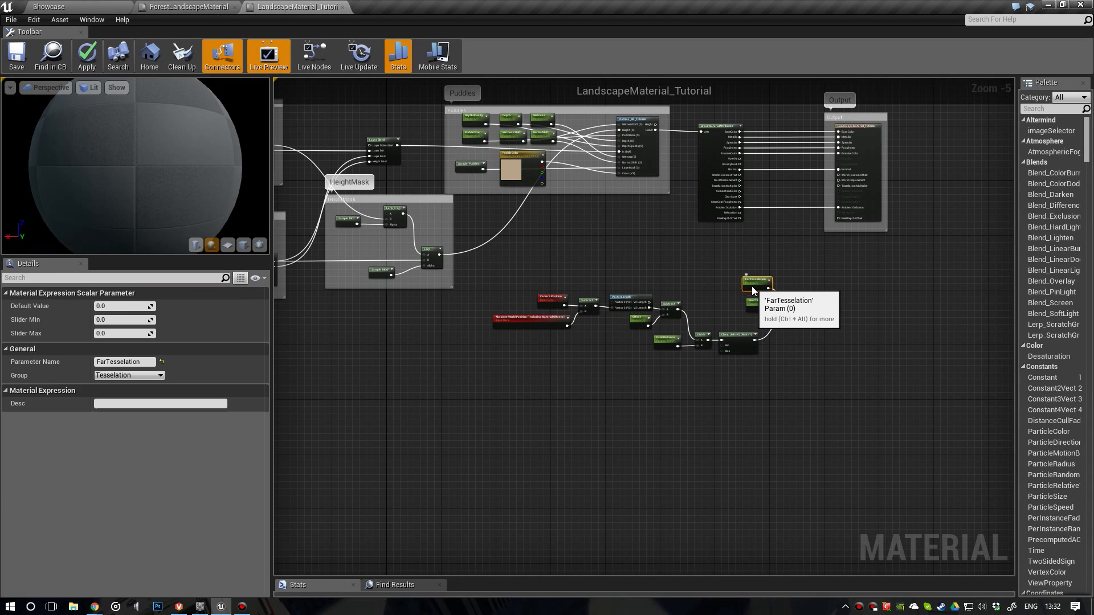
Step: Enclose all the tessellation nodes in a comment box titled Tesselation
drag(507, 268, 803, 391)
text(c)
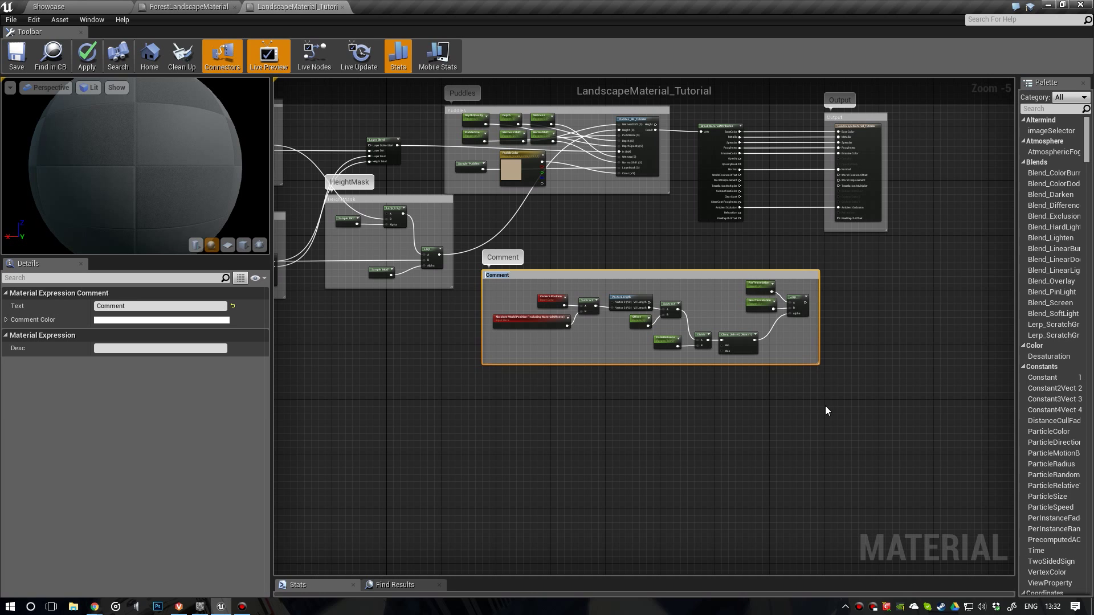
text(Tes)
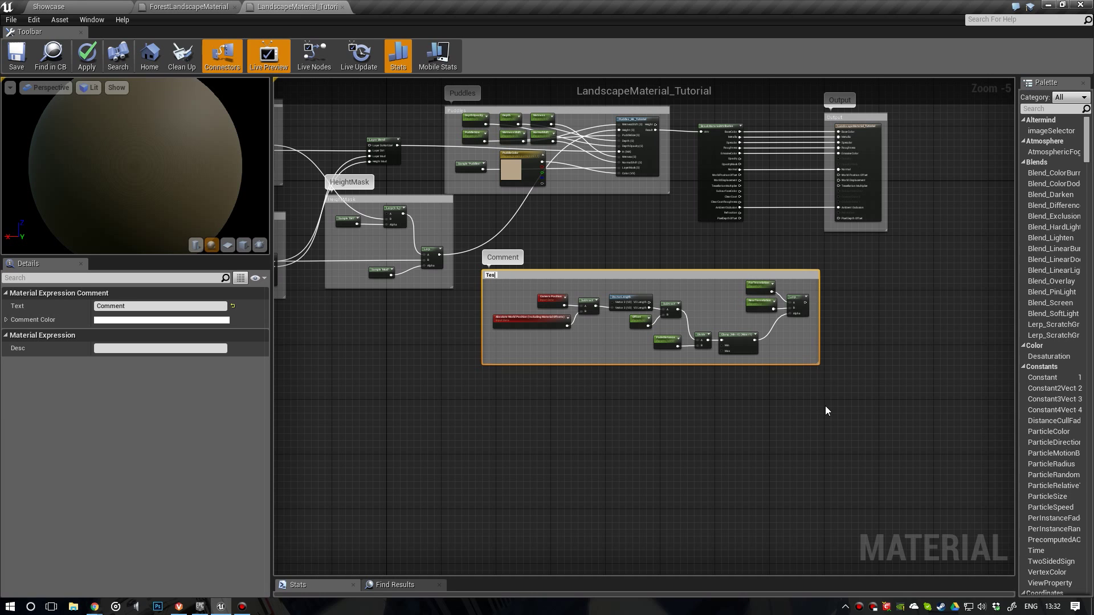
text(selation)
key(Return)
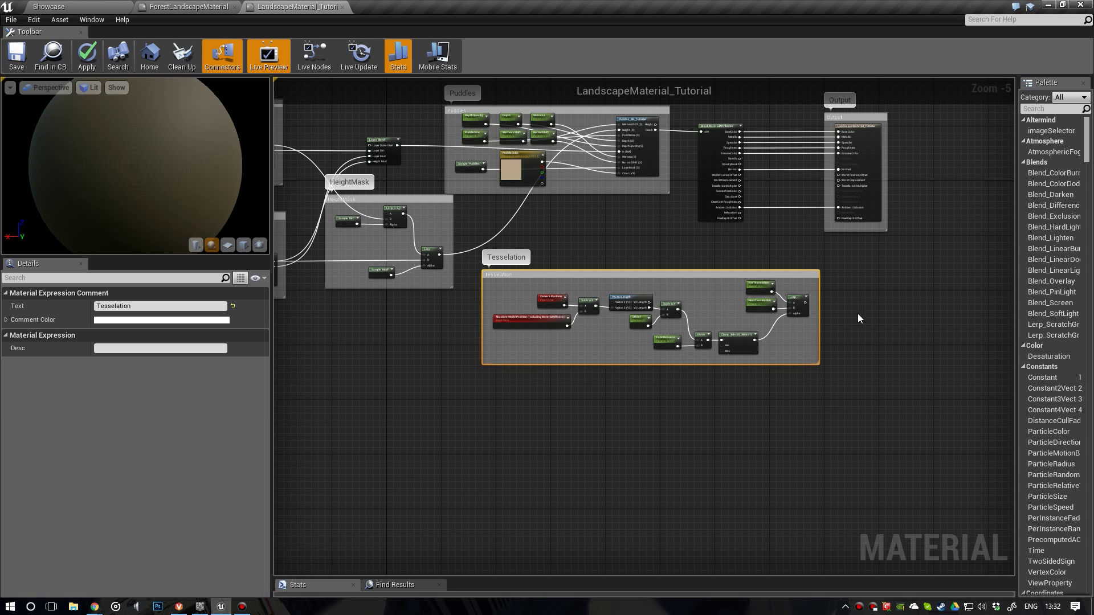
Step: Connect the tessellation Lerp's output to the Tessellation Multiplier input of the material output node
right_drag(857, 313, 634, 405)
scroll(668, 300, up, 2)
drag(766, 320, 681, 137)
right_drag(706, 258, 746, 177)
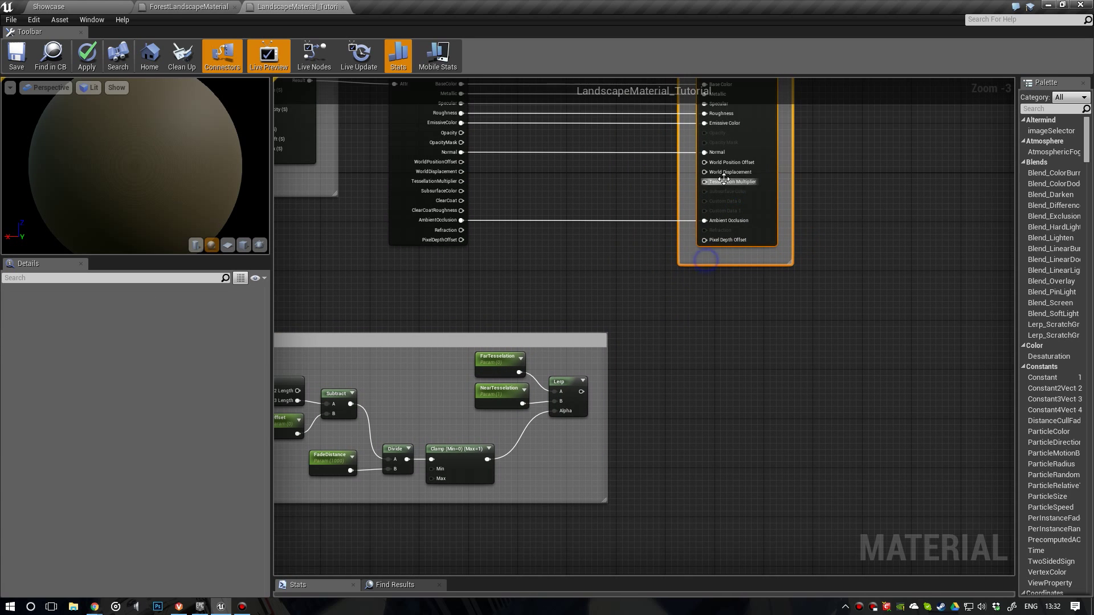
drag(705, 182, 581, 392)
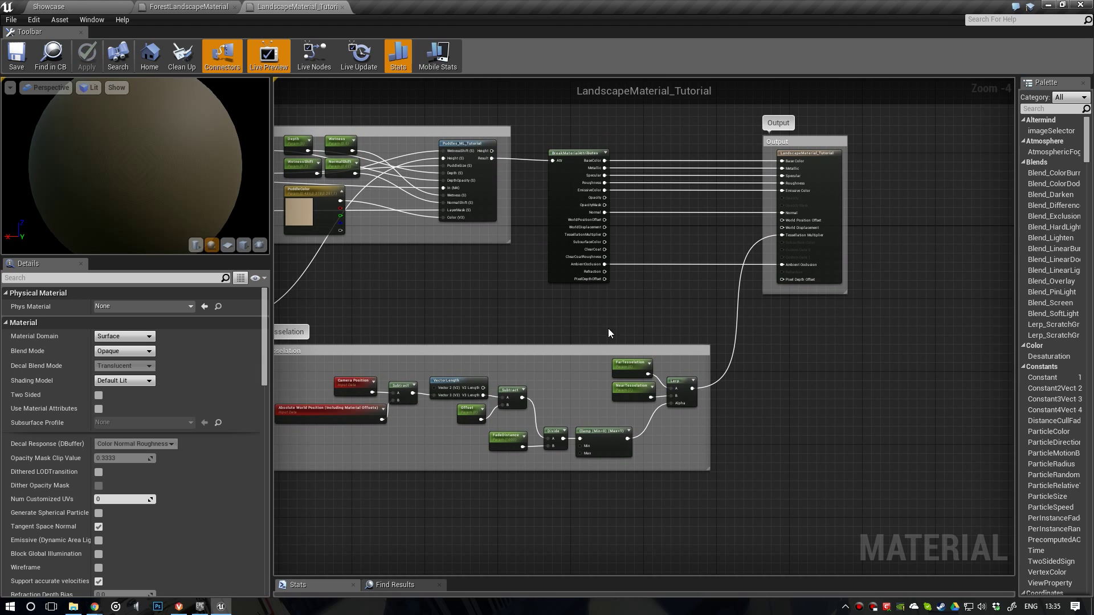
Step: Swap the Lerp inputs so NearTesselation feeds A and FarTesselation feeds B
scroll(644, 364, up, 4)
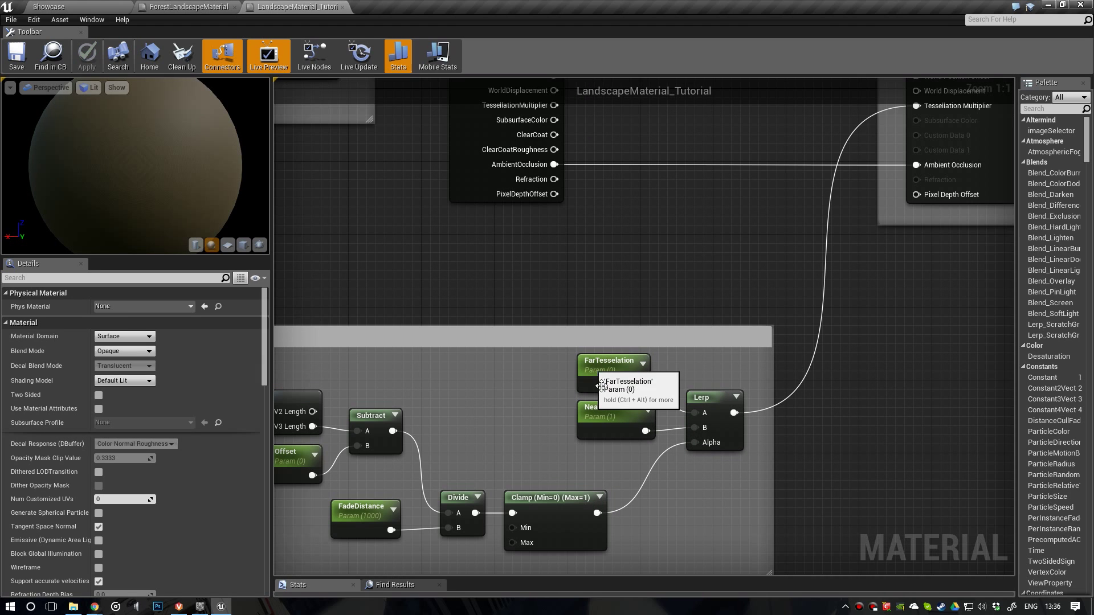
click(608, 417)
click(598, 372)
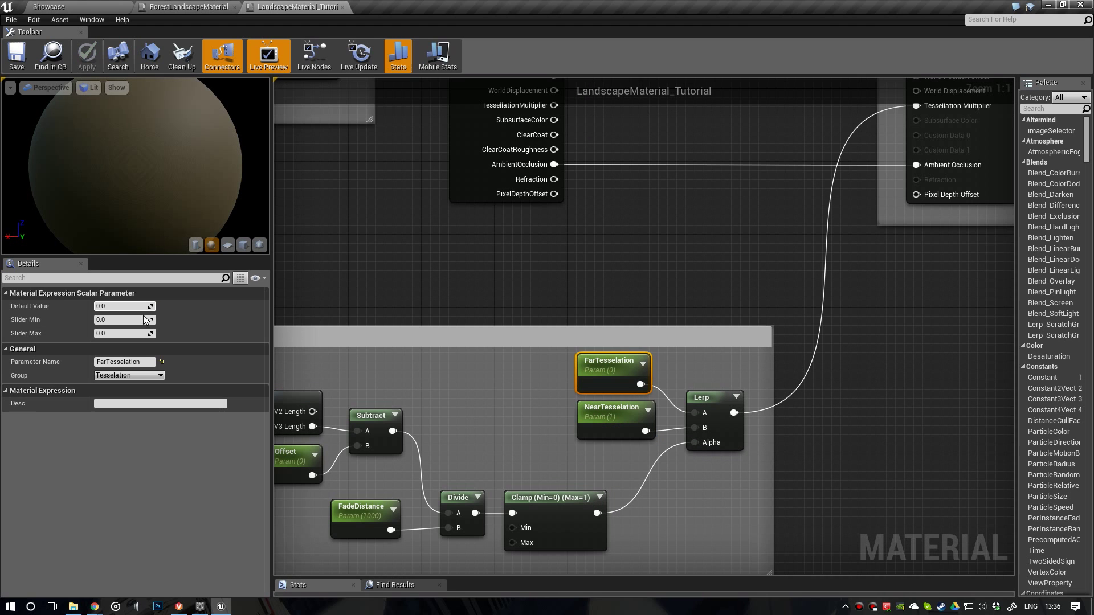
drag(646, 431, 696, 412)
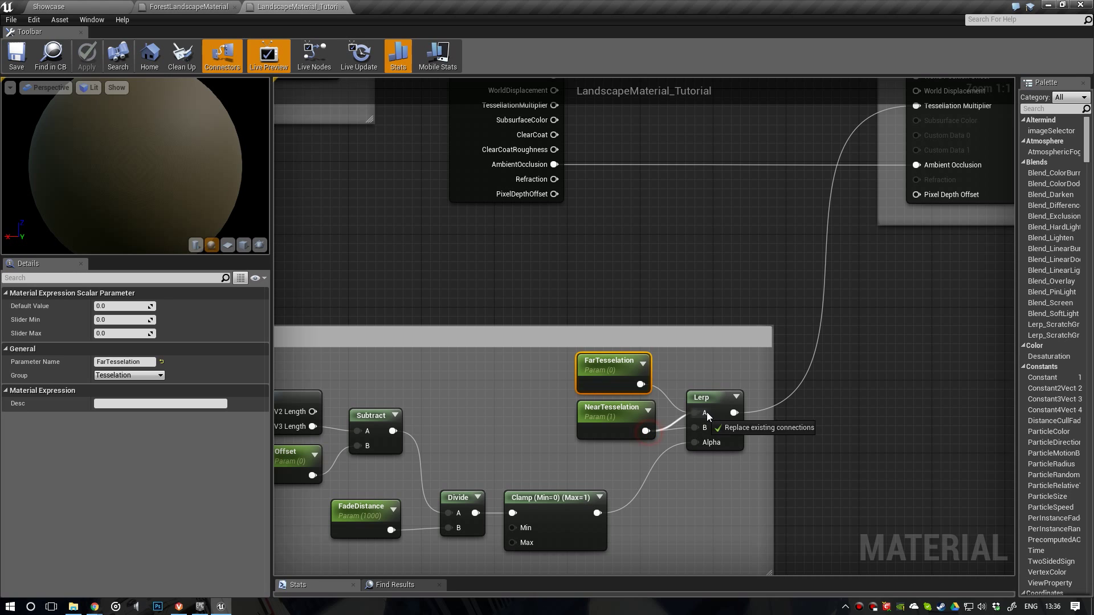
drag(640, 384, 694, 428)
Step: Rearrange the two parameter nodes with NearTesselation above FarTesselation, and apply the material changes
drag(613, 365, 541, 419)
drag(614, 404, 598, 366)
drag(545, 420, 617, 419)
right_drag(628, 390, 664, 394)
scroll(662, 388, down, 2)
right_drag(538, 359, 602, 351)
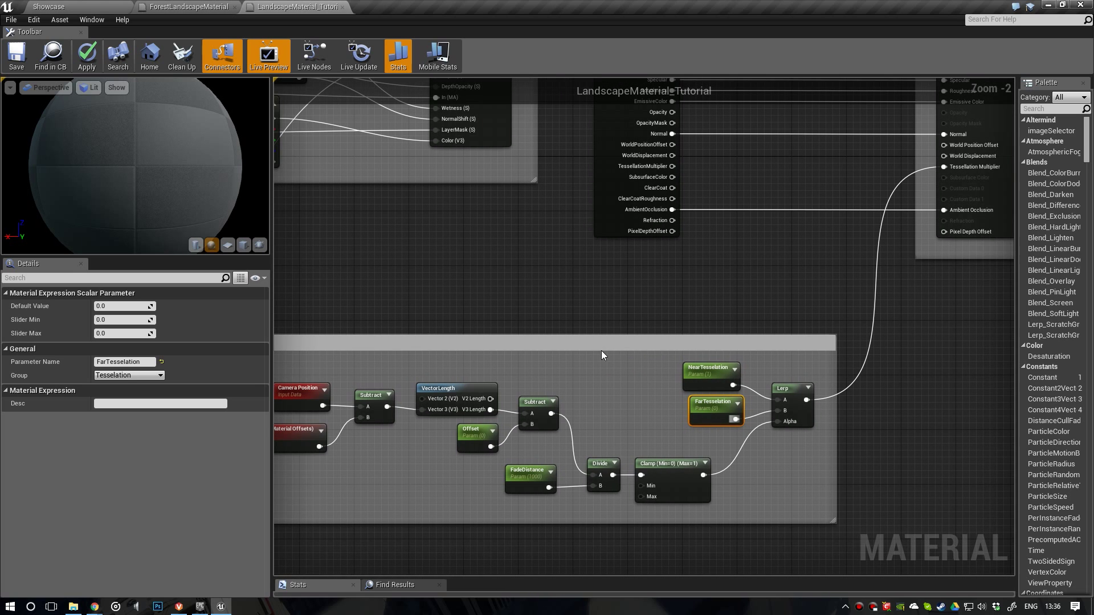
click(87, 55)
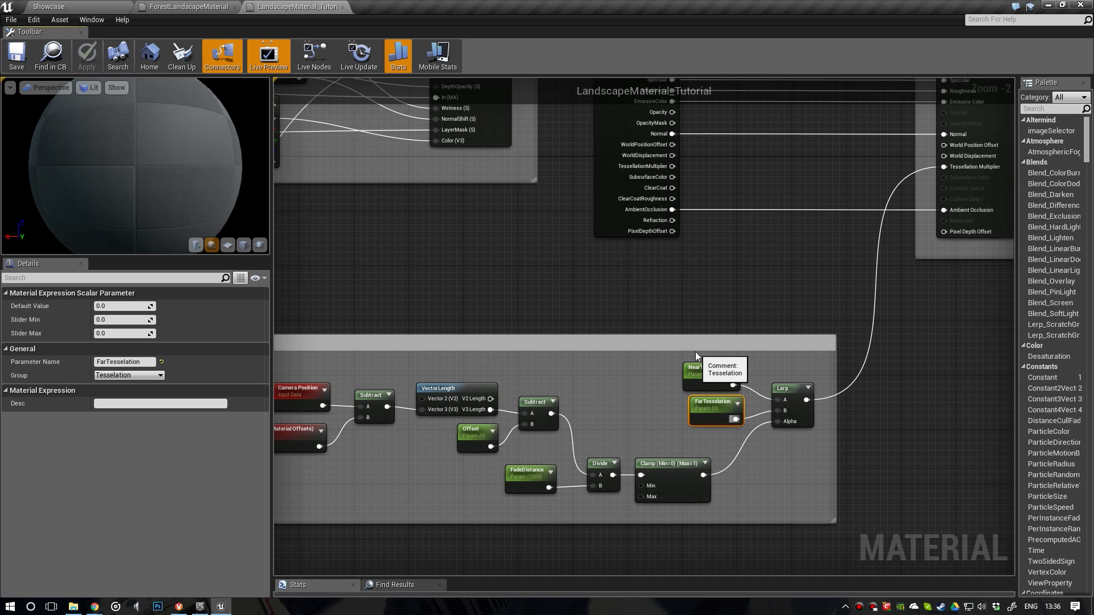
click(602, 305)
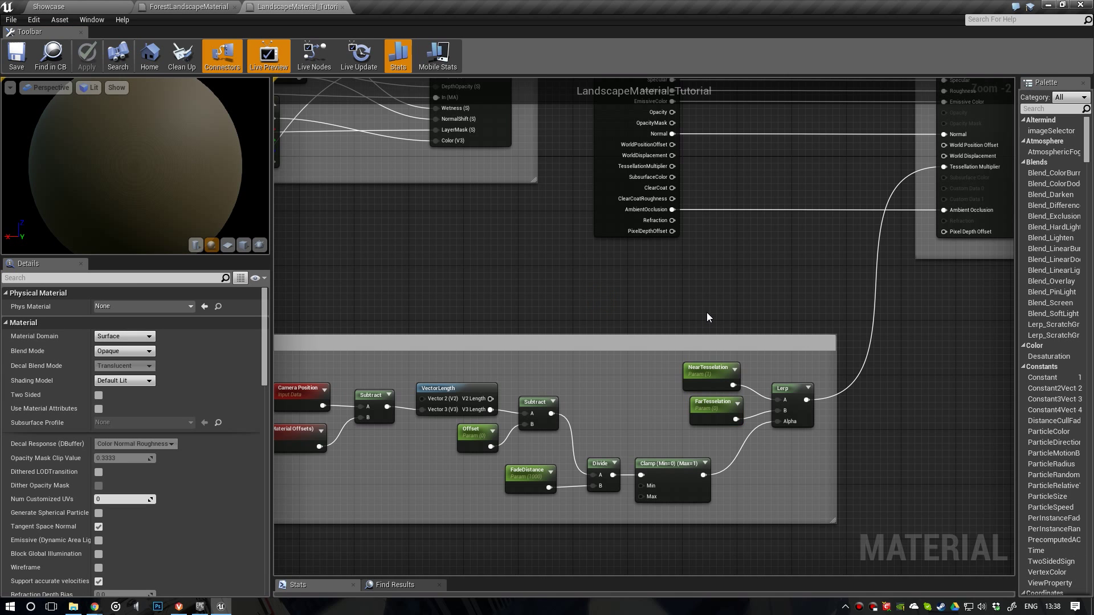
Step: Examine the landscape's near and far tessellation in the Showcase level in Wireframe view mode
right_drag(707, 314, 695, 320)
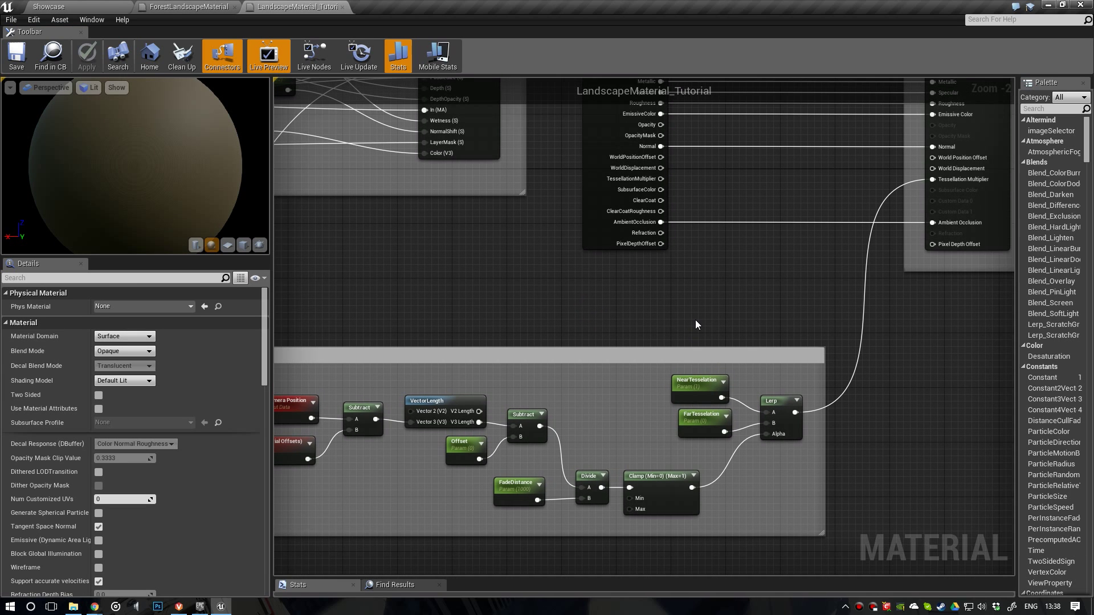
click(83, 6)
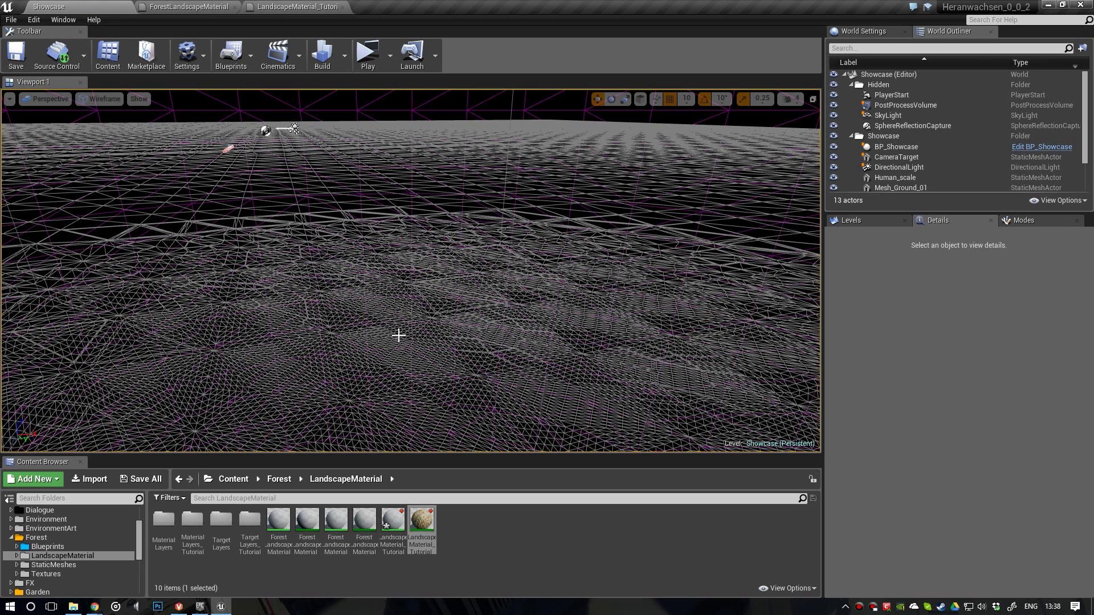
click(112, 108)
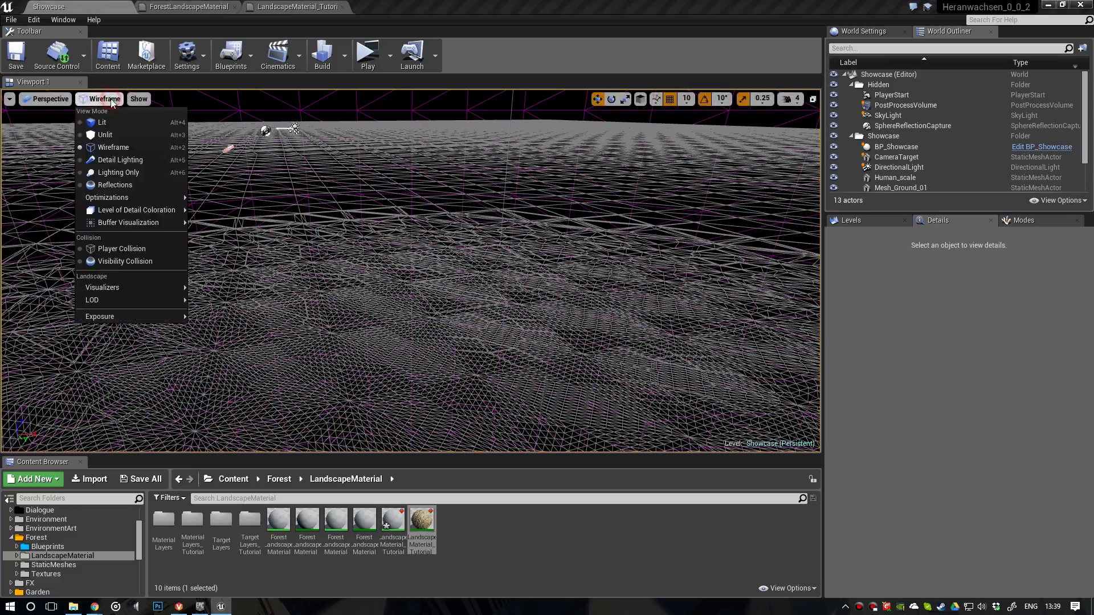
click(111, 144)
mouse_move(386, 284)
right_down()
mouse_move(406, 286)
mouse_move(392, 297)
mouse_move(395, 357)
mouse_move(385, 336)
mouse_move(391, 271)
right_up()
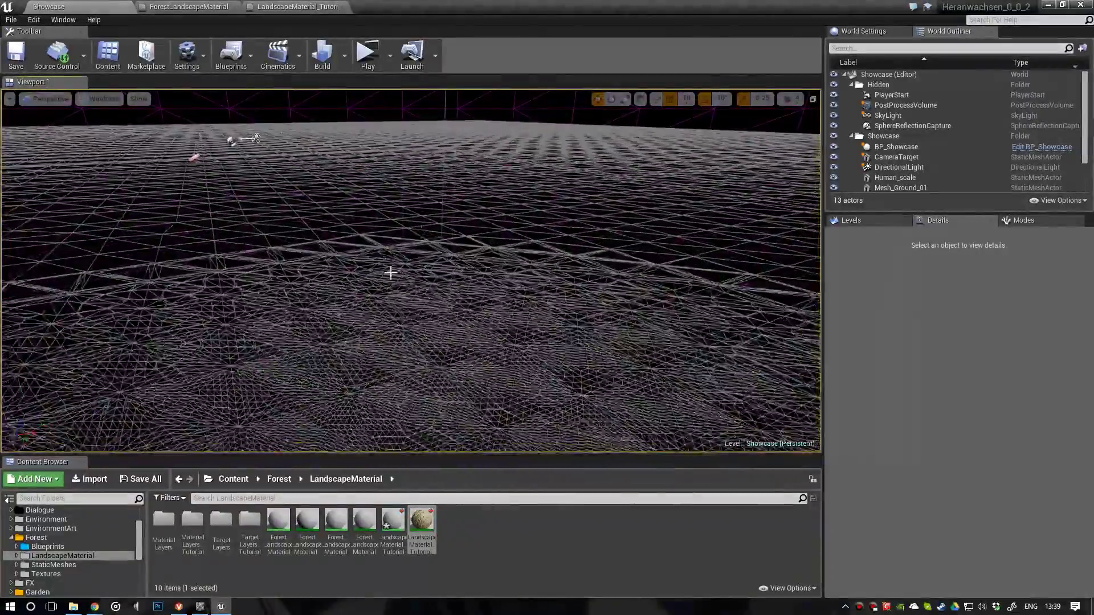
right_drag(450, 237, 450, 272)
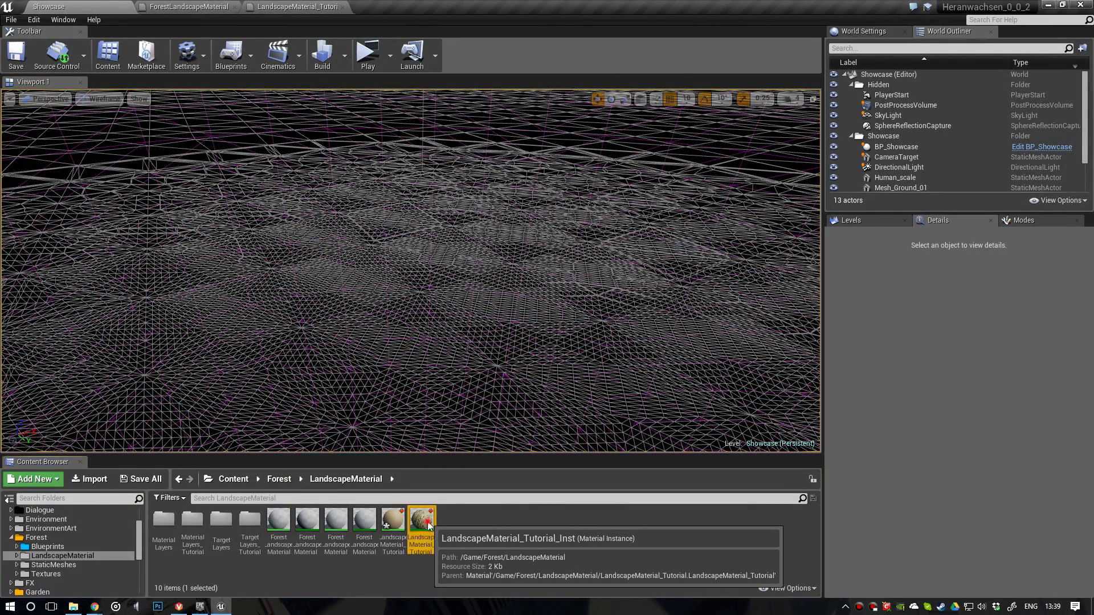
Step: Open the LandscapeMaterial_Tutorial_Inst material instance beside the viewport and bring its Tesselation parameters into view
double_click(428, 525)
drag(410, 6, 914, 40)
drag(931, 293, 945, 612)
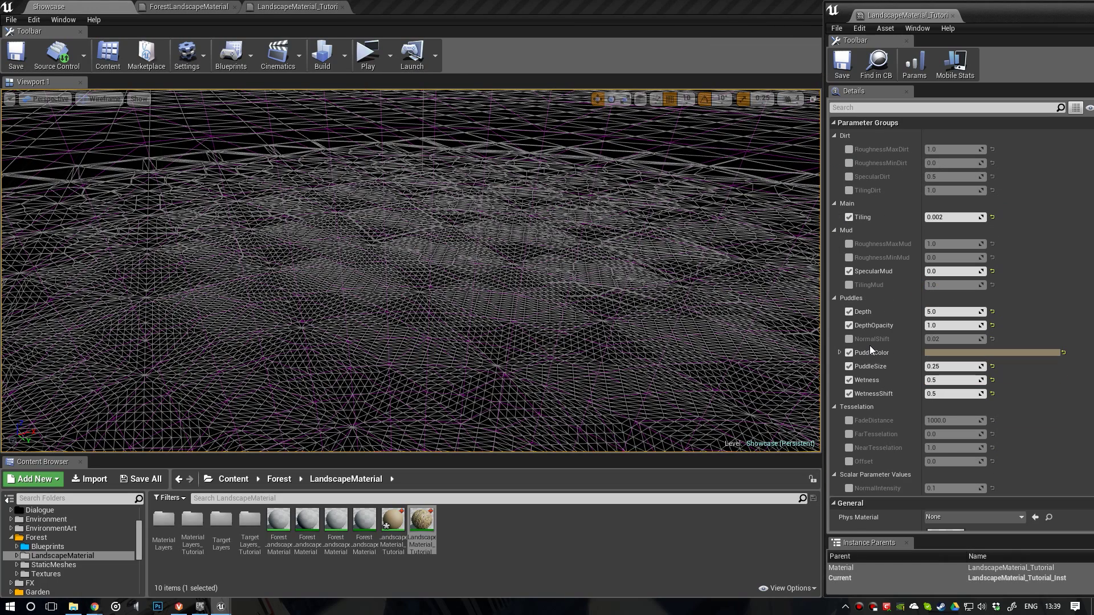
scroll(869, 346, down, 2)
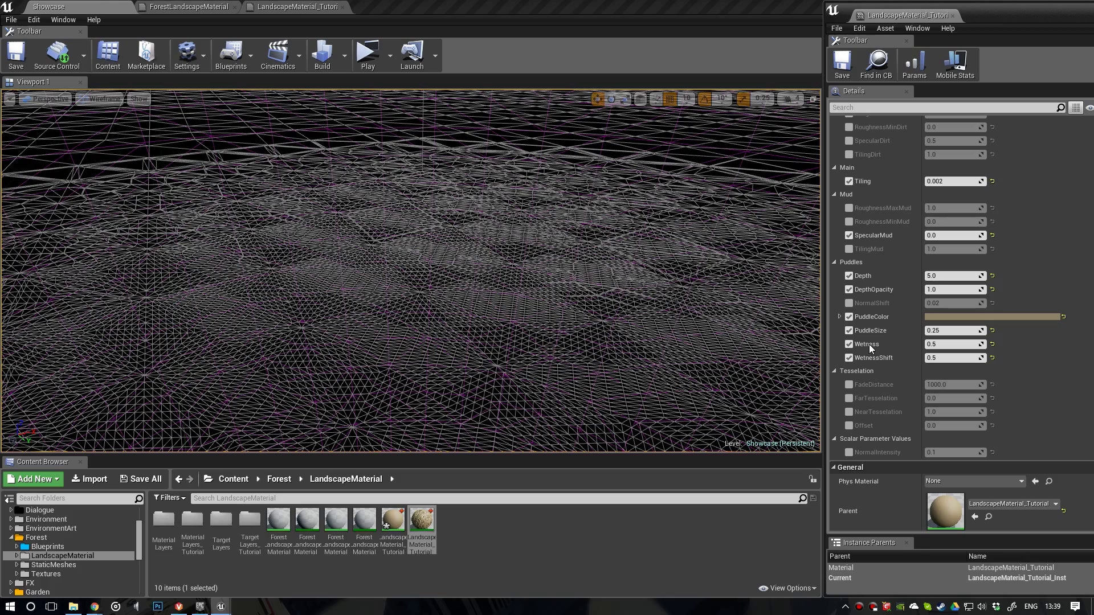
Step: Override FadeDistance, FarTesselation and NearTesselation in the instance, trying FadeDistance at about 957.46 and NearTesselation at about 0.46
click(849, 385)
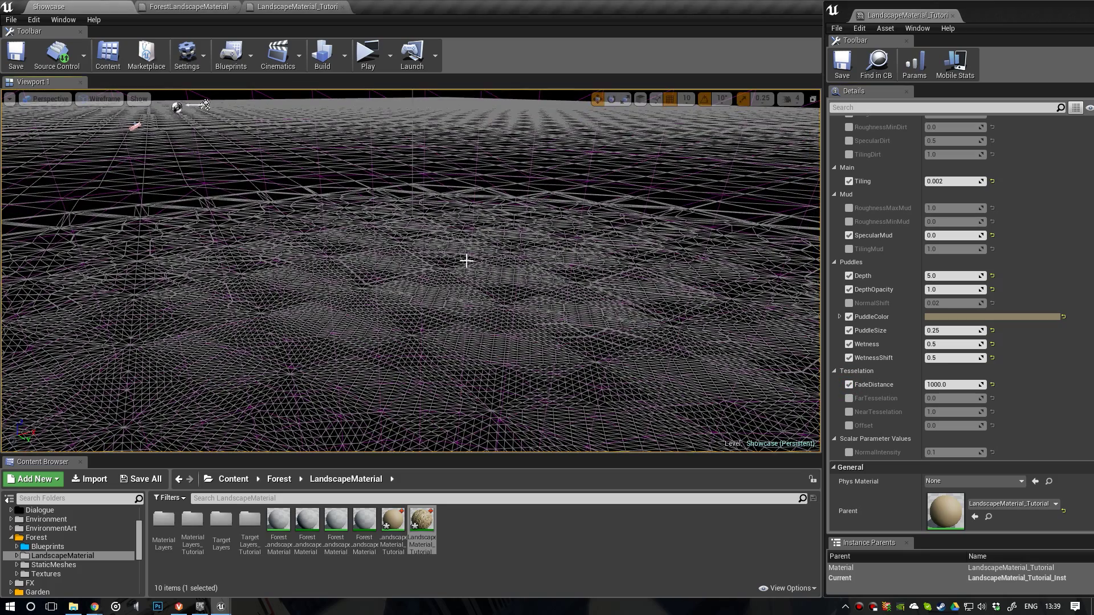
mouse_move(964, 384)
mouse_down()
mouse_move(1026, 384)
mouse_move(969, 383)
mouse_move(997, 384)
mouse_move(937, 398)
mouse_move(951, 397)
mouse_up()
click(849, 398)
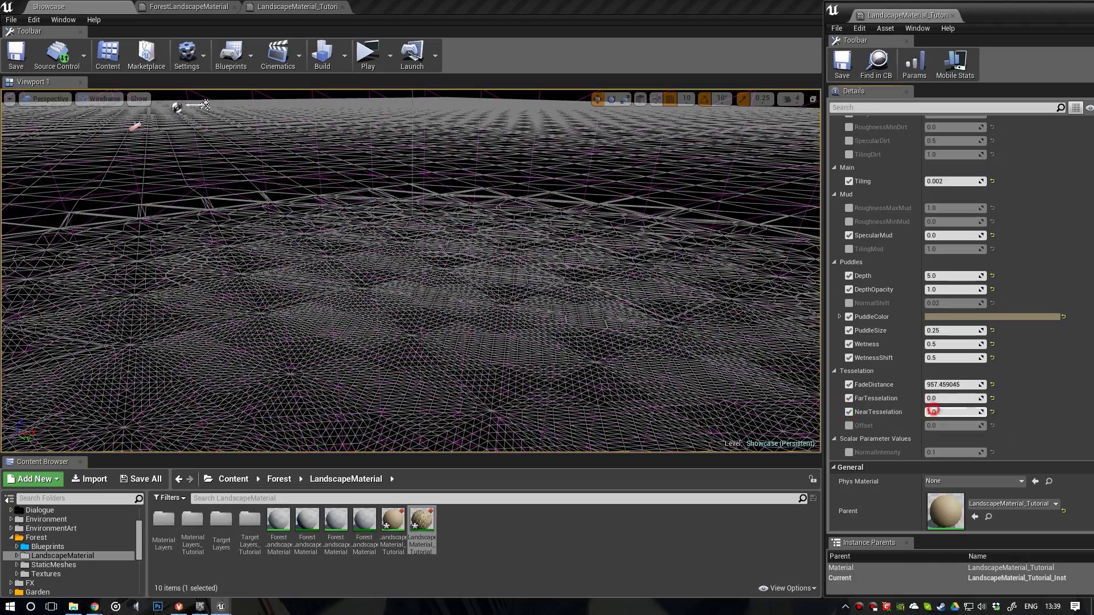
drag(933, 410, 907, 410)
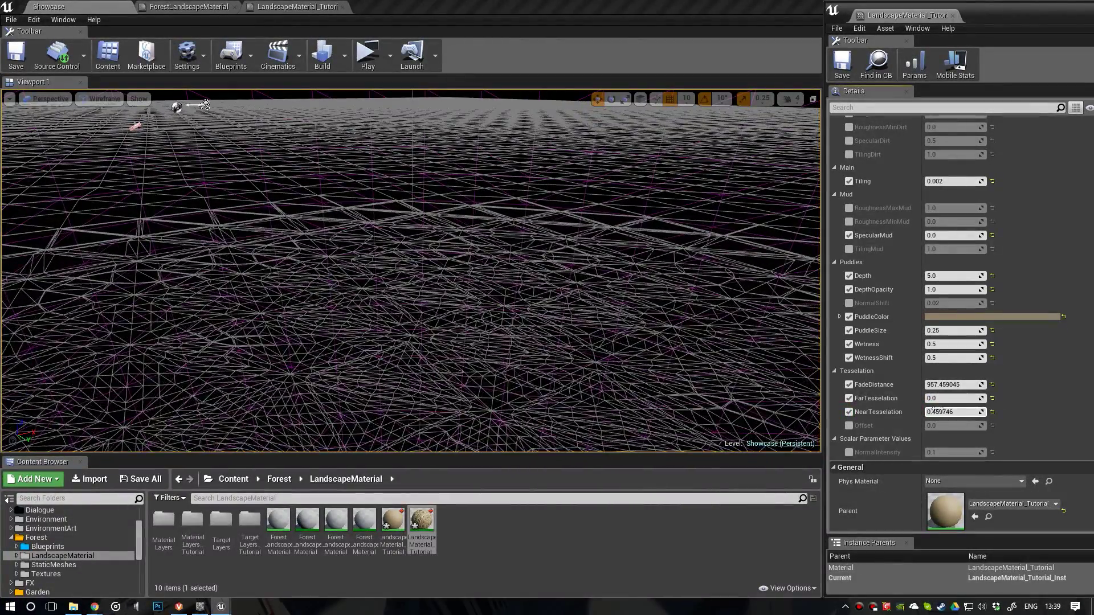
Step: Set the instance's FadeDistance to 1000 and NearTesselation to 1
click(944, 385)
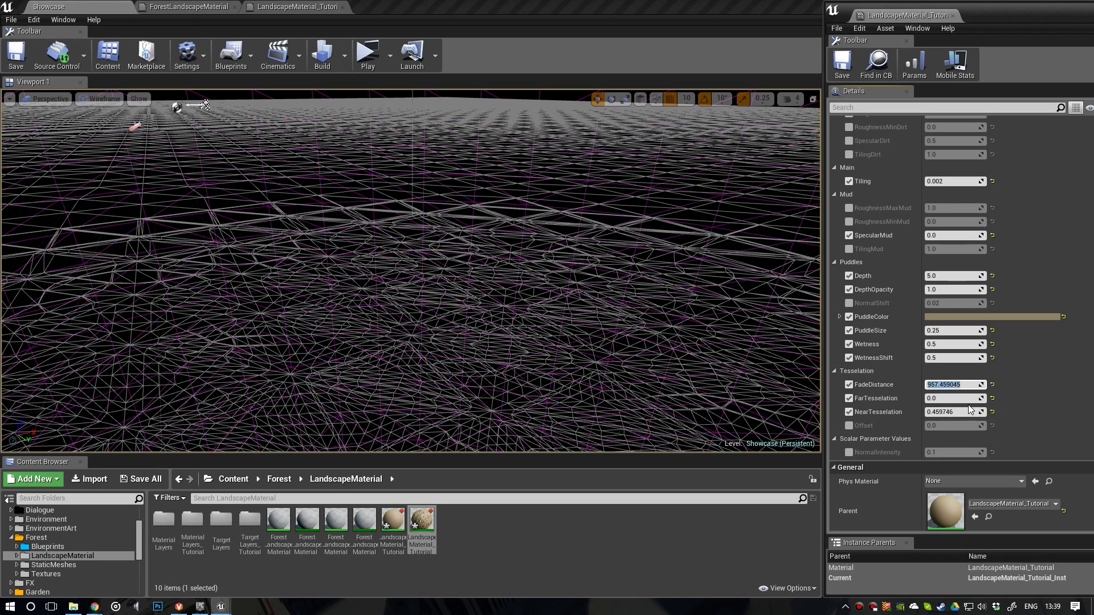
text(1000)
key(Return)
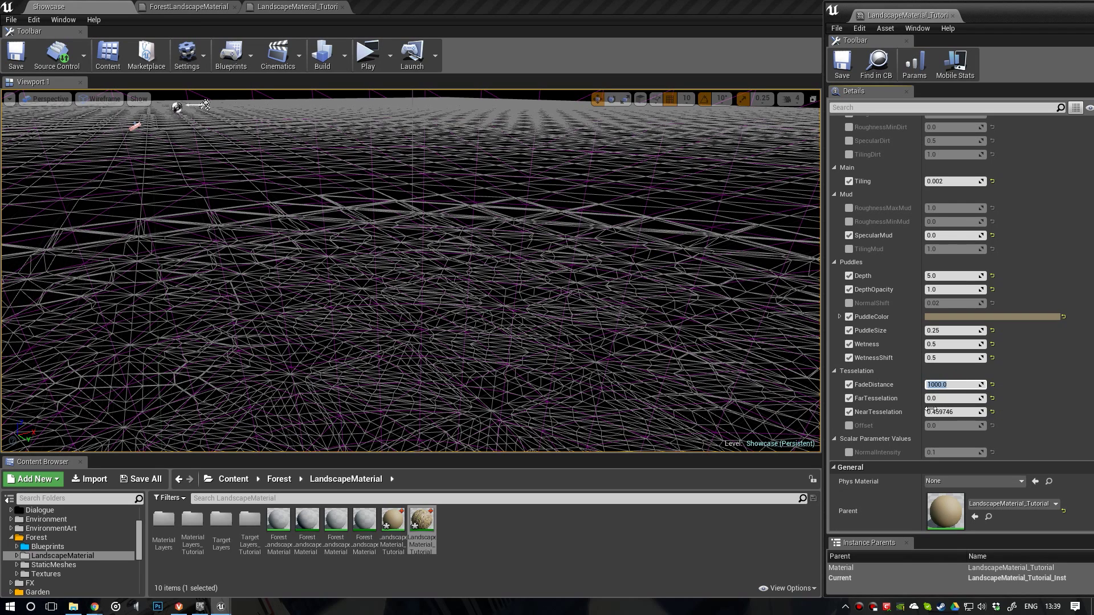
click(946, 412)
text(1)
key(Return)
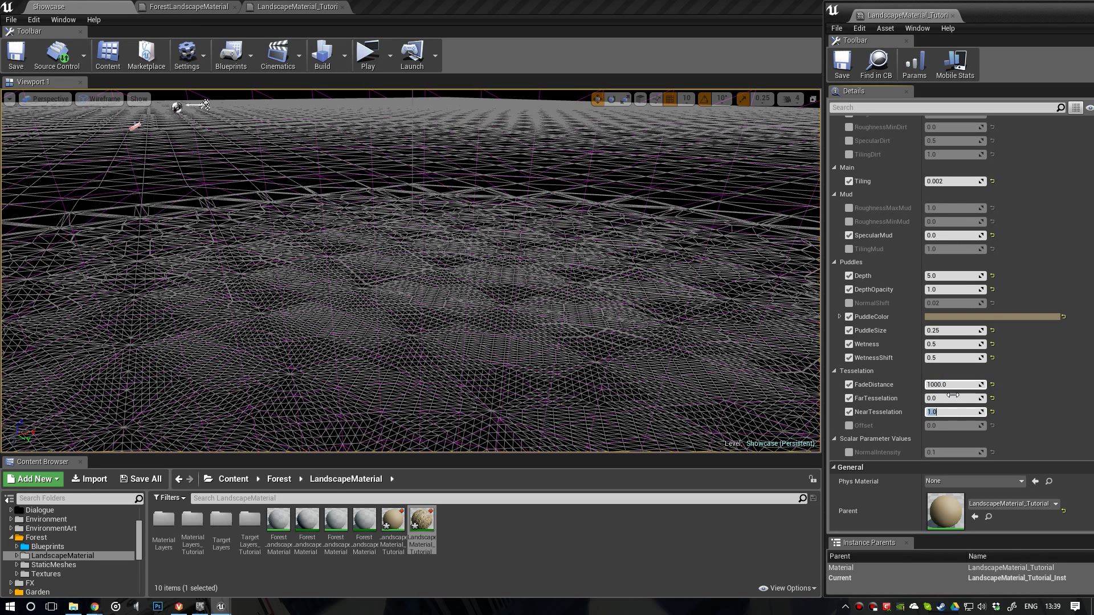
Step: Override Offset, trying about 476.56 before setting it to 0, and save and close the material instance
click(850, 426)
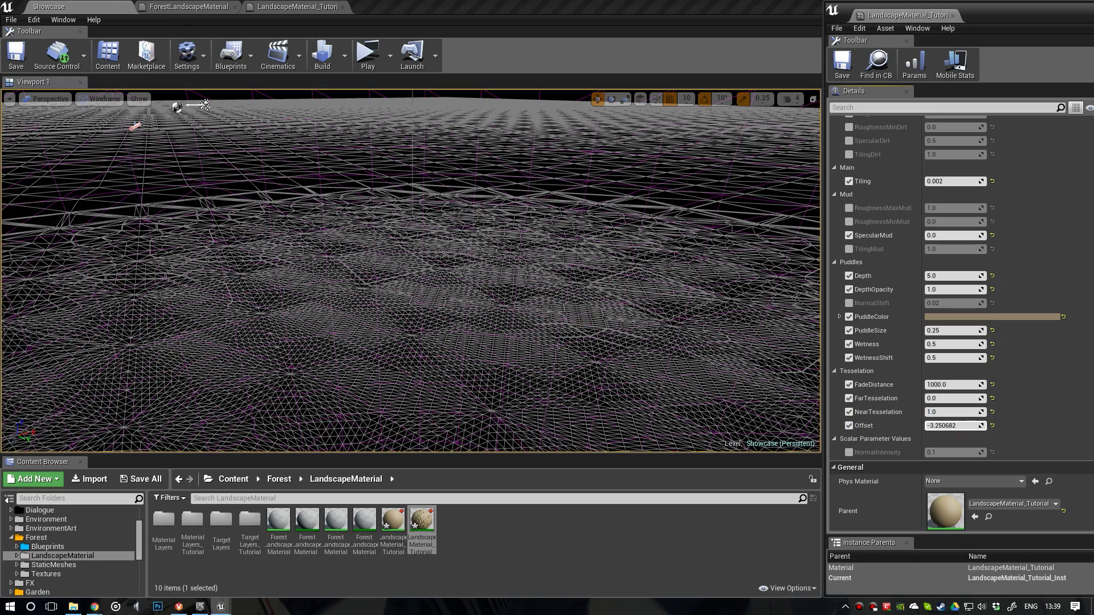
drag(946, 426, 997, 426)
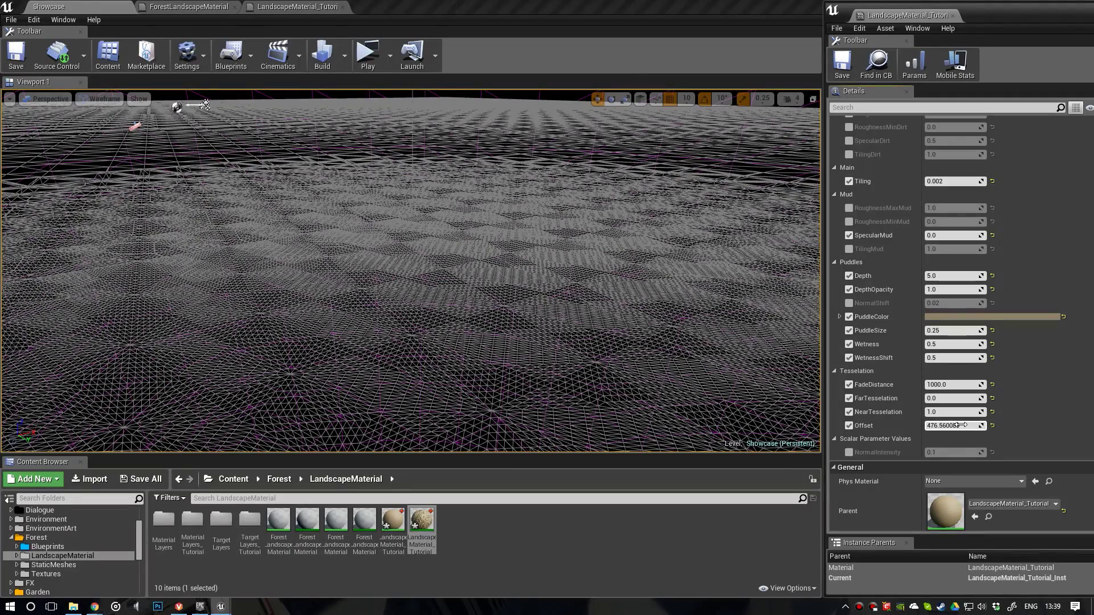
text(0)
key(Return)
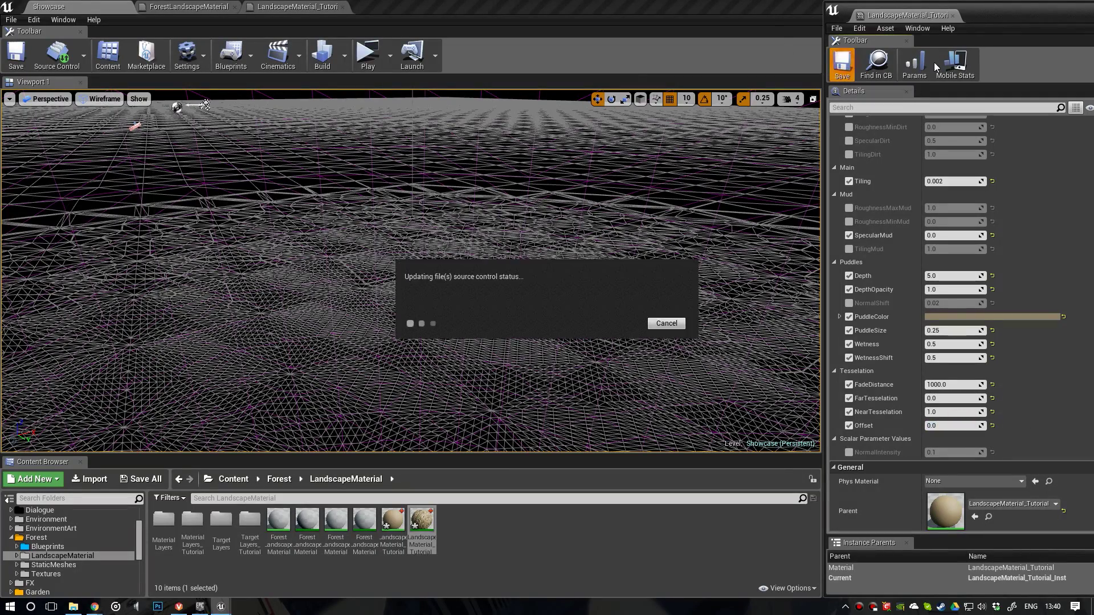
click(953, 15)
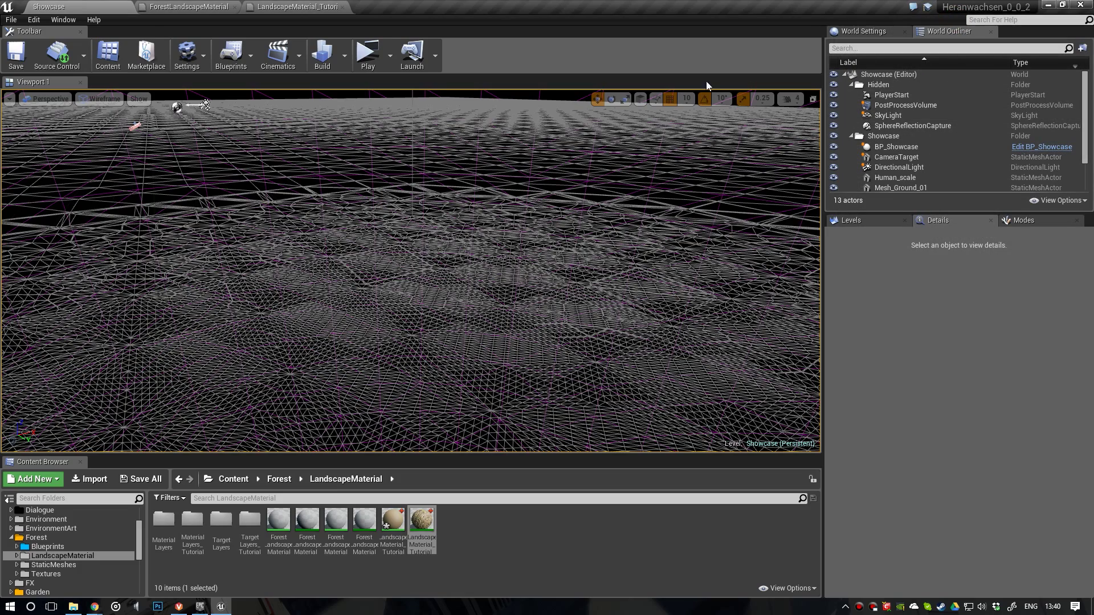
Step: Switch the Showcase viewport to Lit view mode and inspect the landscape surface up close
click(266, 5)
scroll(531, 262, down, 3)
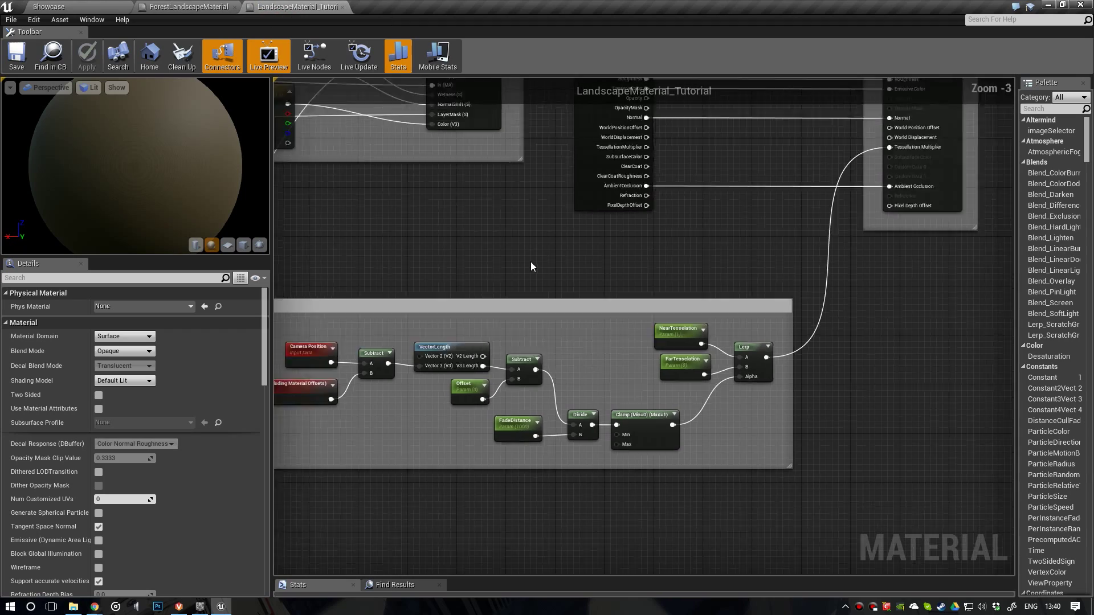
click(82, 6)
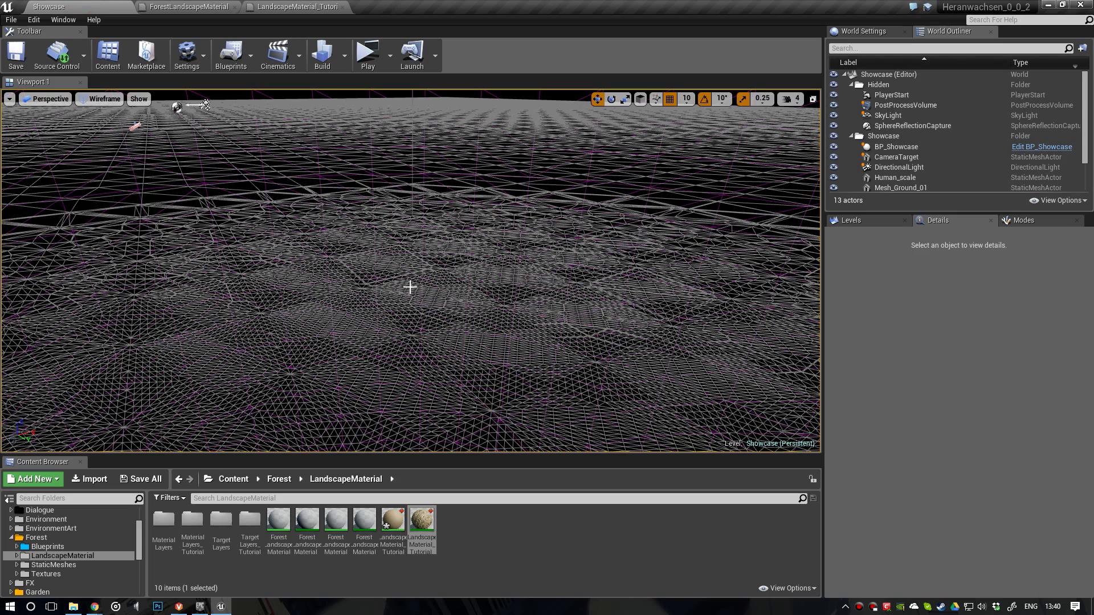
click(99, 100)
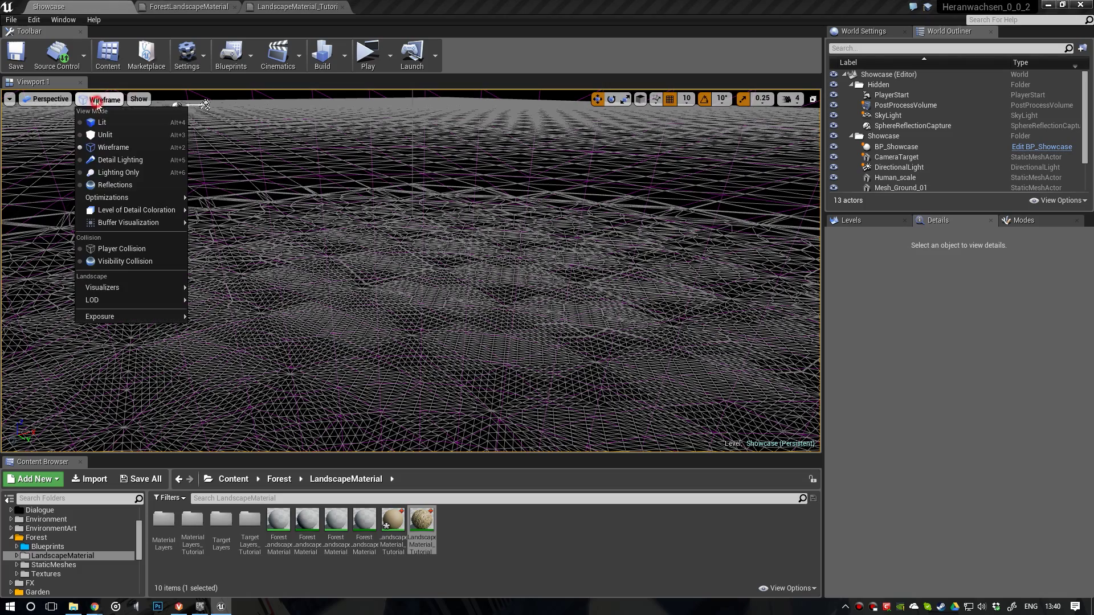
click(98, 120)
right_drag(411, 270, 399, 302)
key(w)
key(w)
key(s)
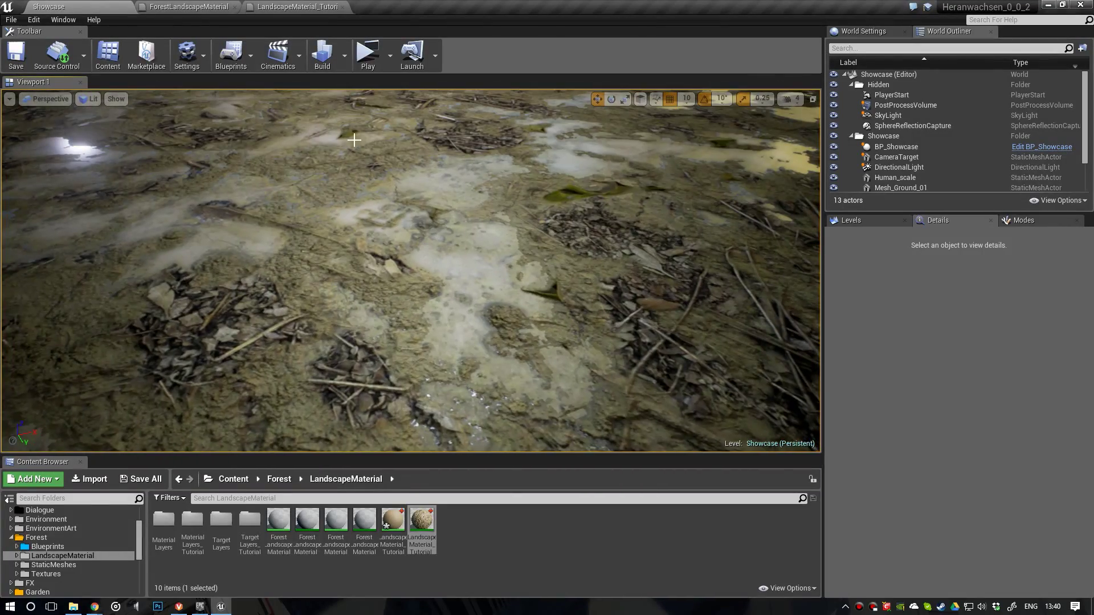
Step: Move the whole Tesselation comment group with its nodes slightly downward in the LandscapeMaterial_Tutorial graph
click(320, 7)
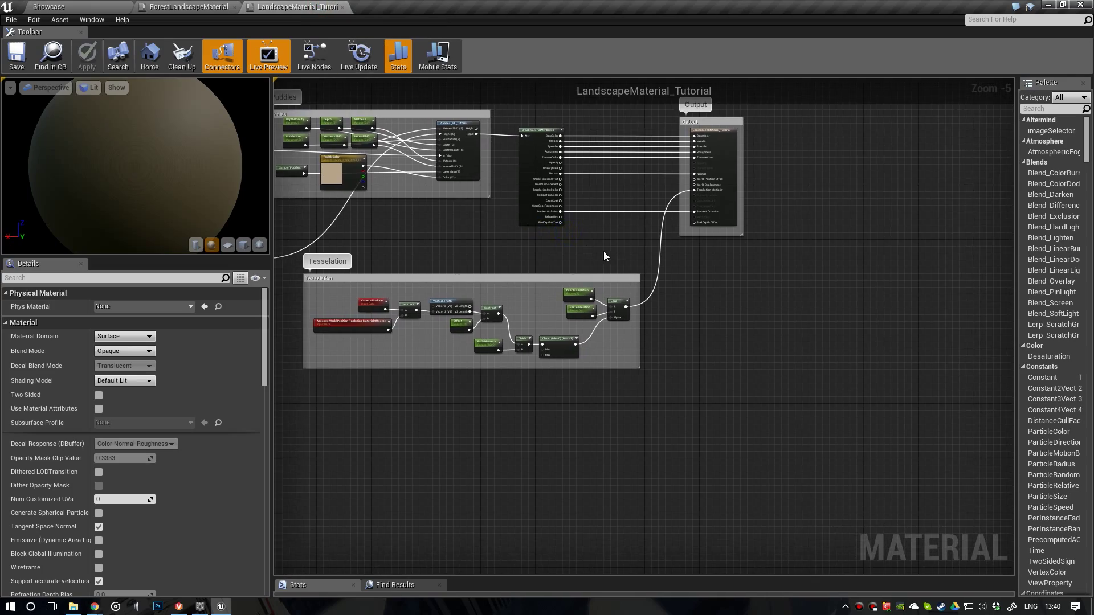
scroll(586, 254, down, 1)
drag(389, 278, 634, 351)
drag(602, 301, 609, 338)
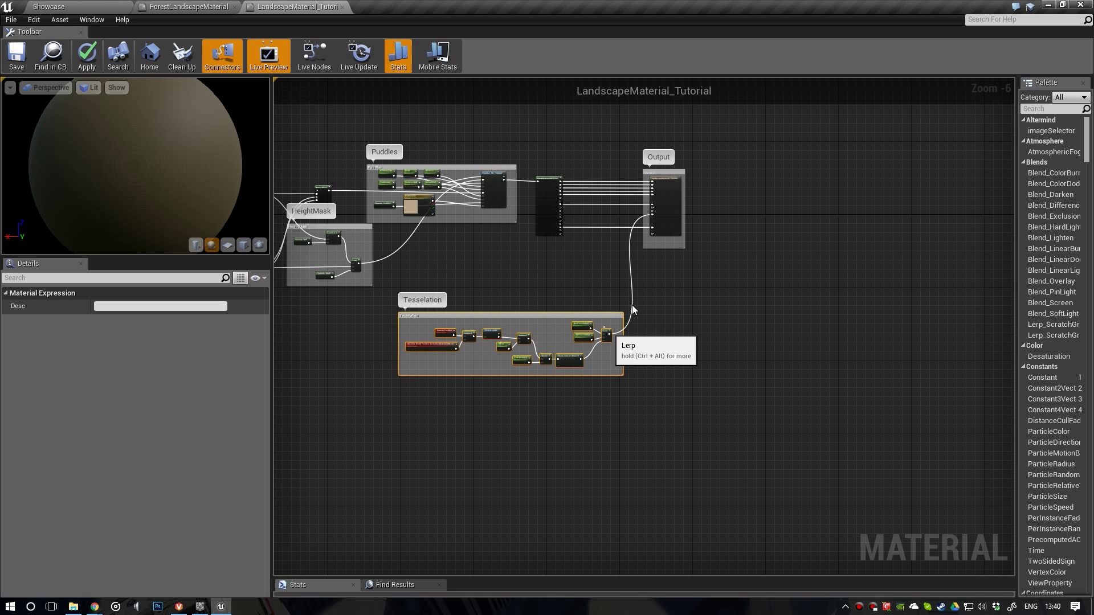
Step: Move the Output group farther from the graph and feed the Puddles_ML_Tutorial Height output into input A of a new Multiply node
drag(743, 266, 707, 187)
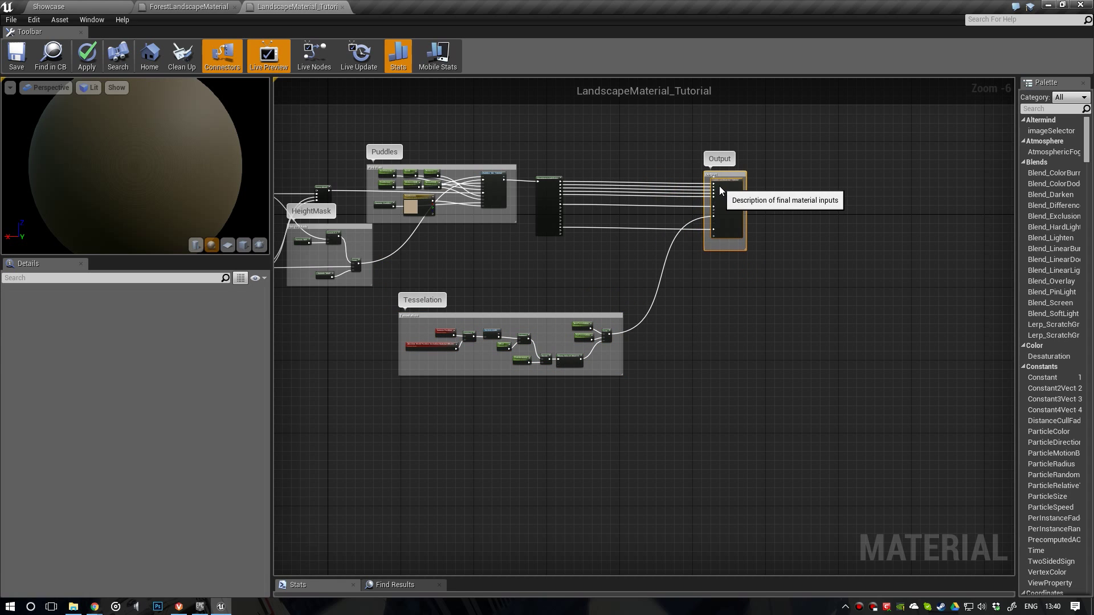
scroll(576, 234, up, 3)
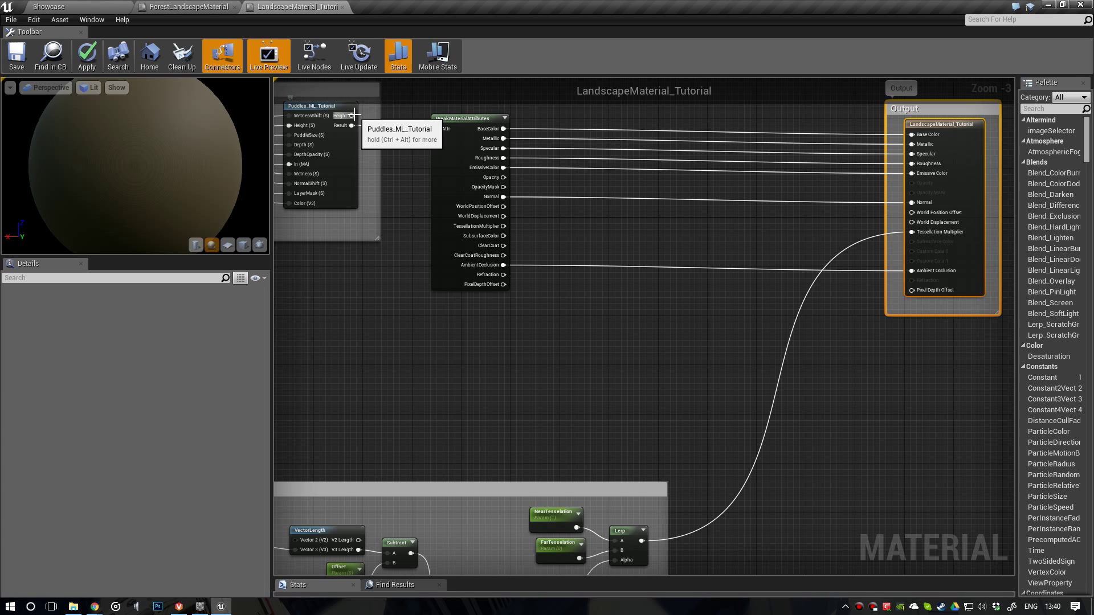
drag(352, 116, 535, 323)
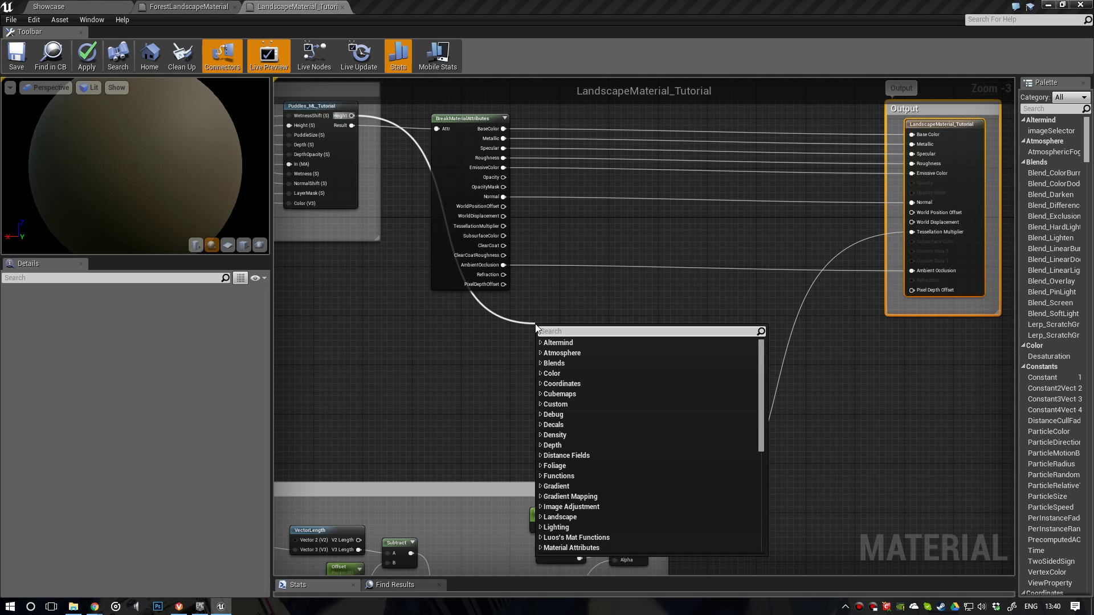
text(multiply)
key(Return)
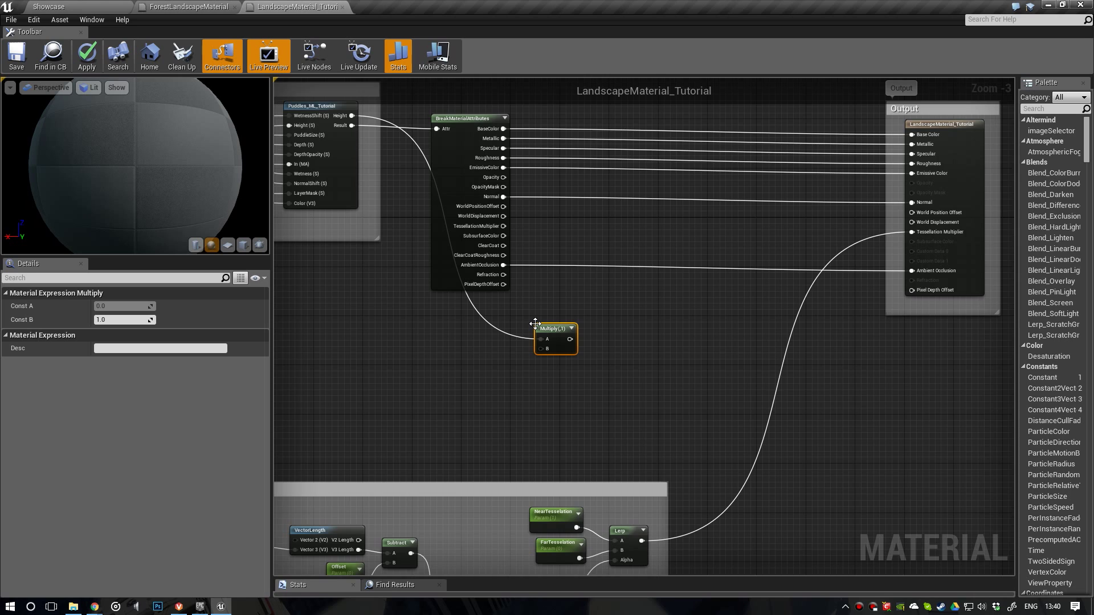
scroll(535, 323, up, 3)
drag(554, 337, 637, 335)
Step: Add a VertexNormalWS node, connect it to input B of the new Multiply, and shift both nodes slightly away from BreakMaterialAttributes
click(402, 396)
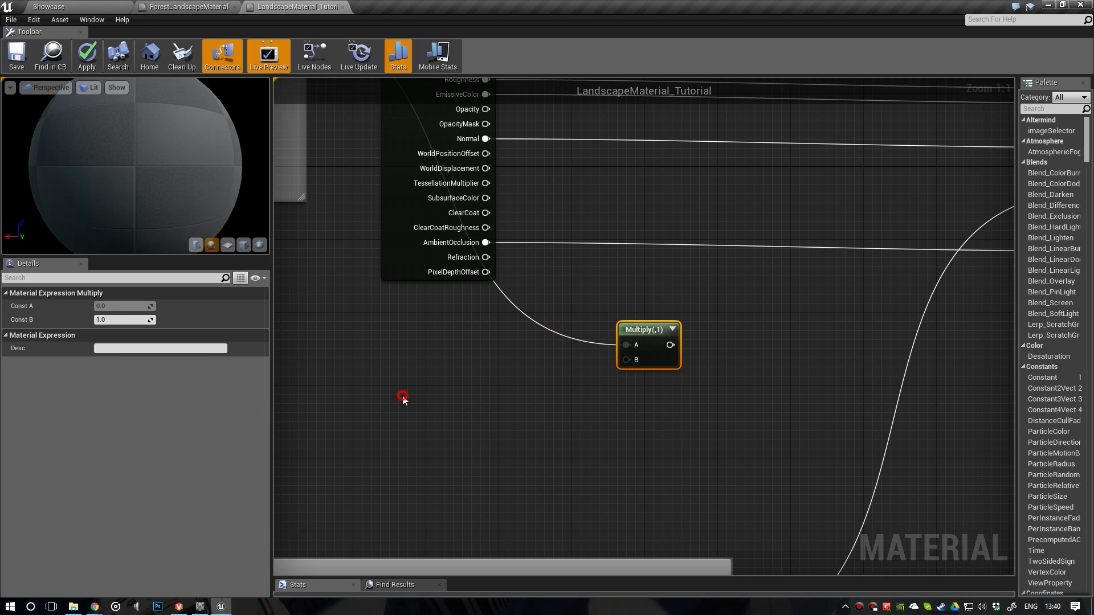
click(403, 399)
right_click(423, 399)
text(vertex)
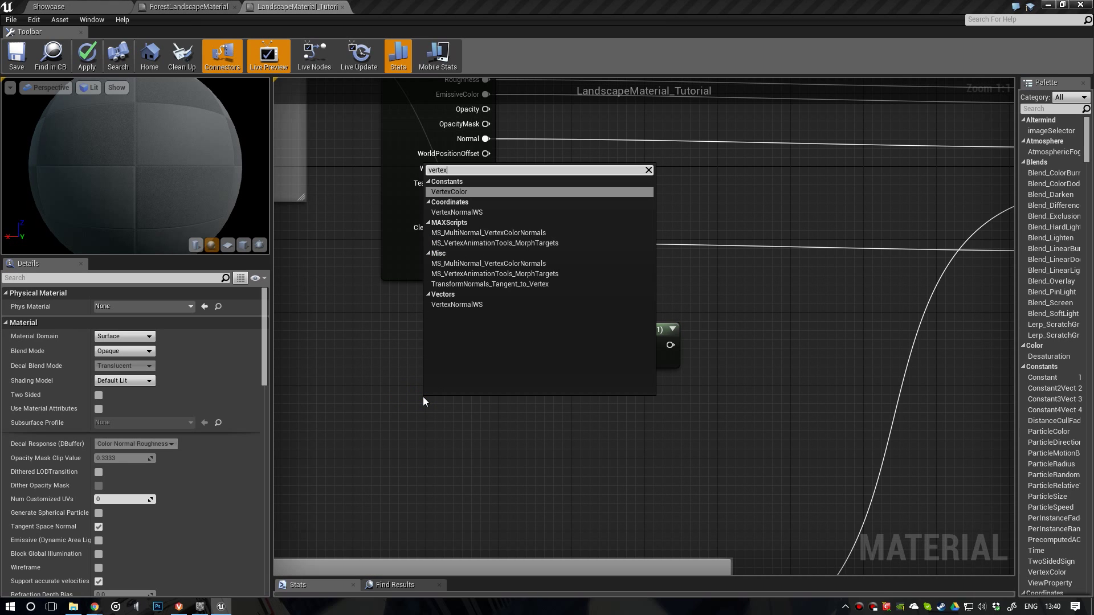
click(479, 212)
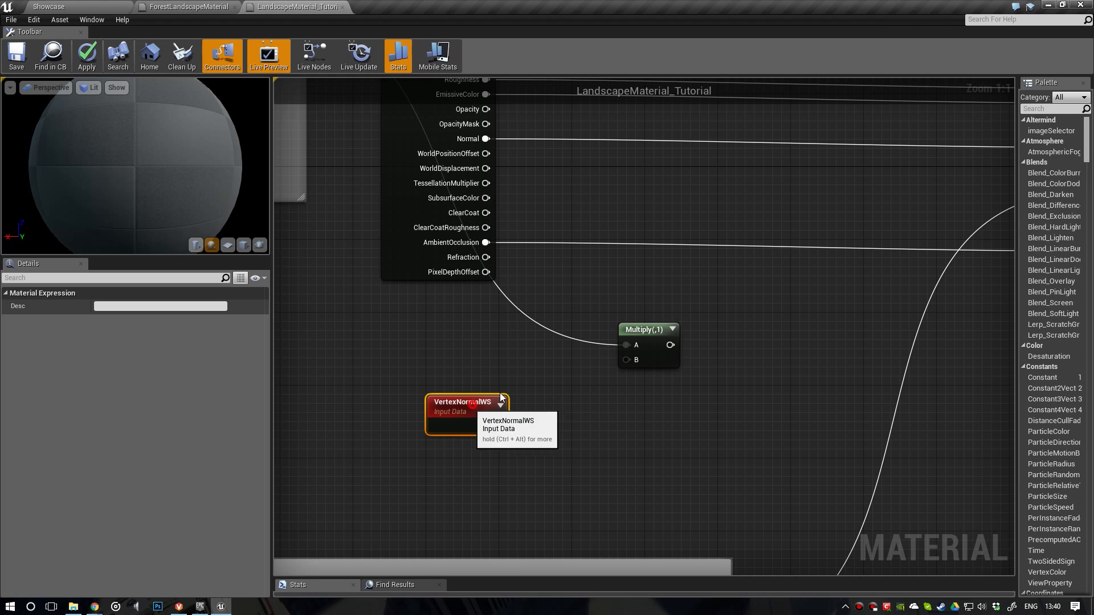
drag(505, 430, 629, 357)
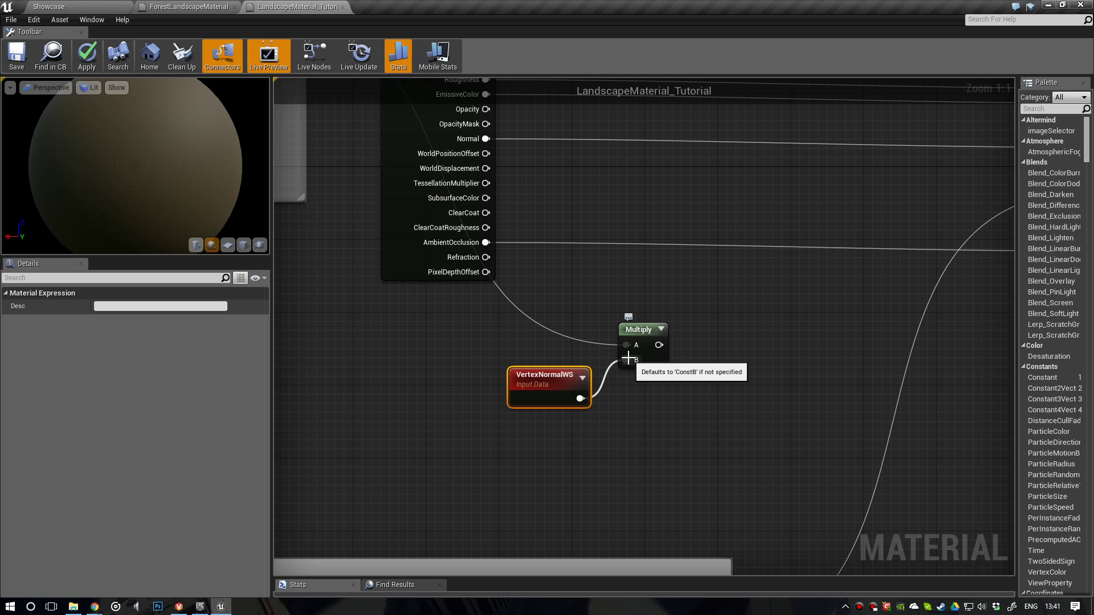
scroll(682, 361, down, 2)
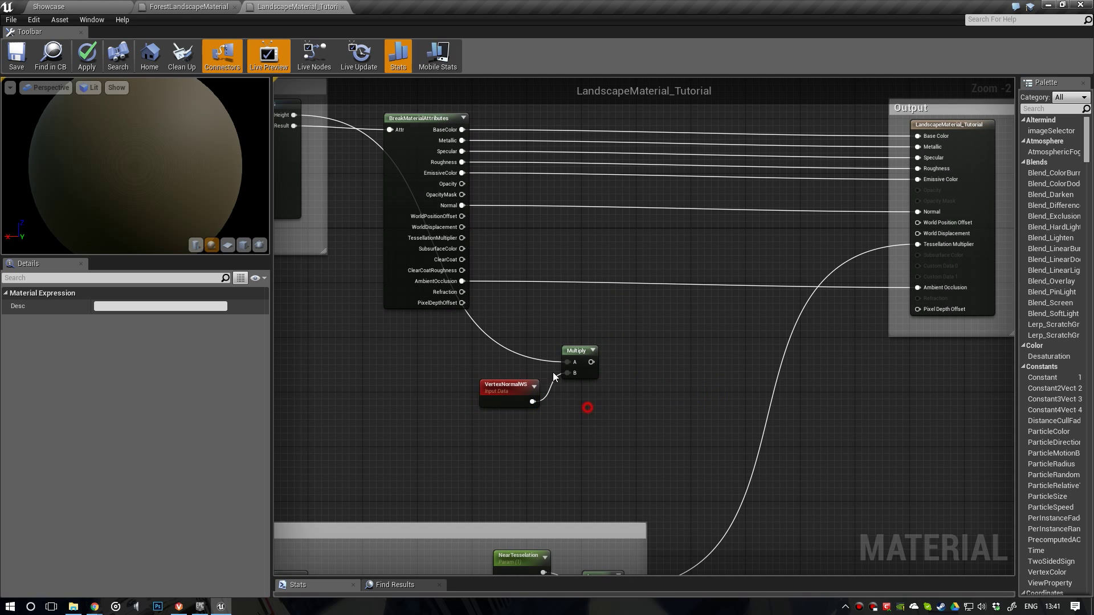
drag(553, 371, 603, 357)
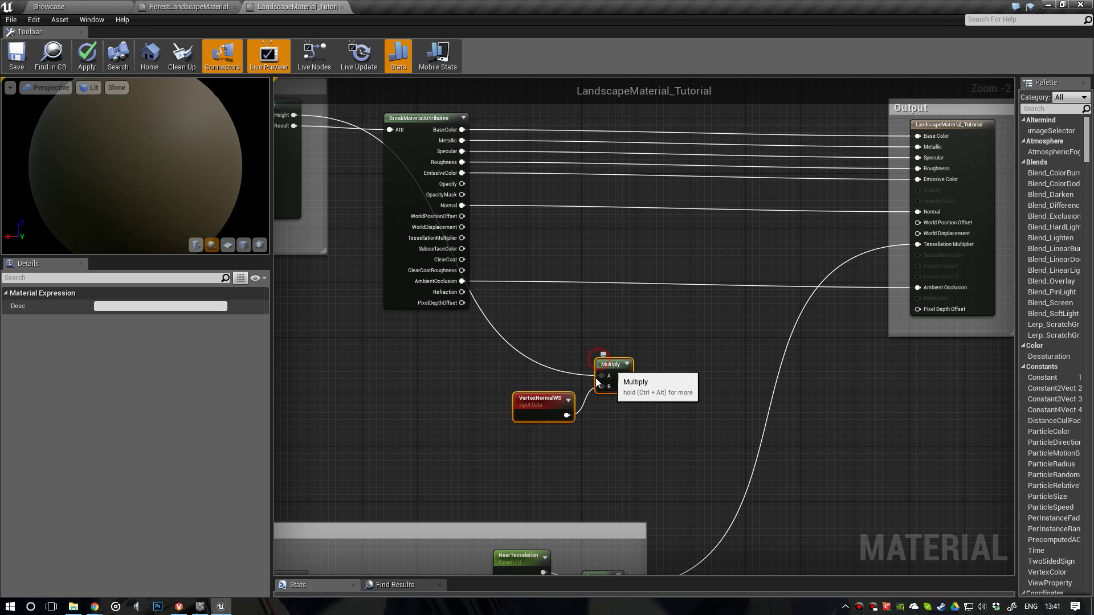
scroll(599, 362, up, 2)
scroll(601, 382, down, 1)
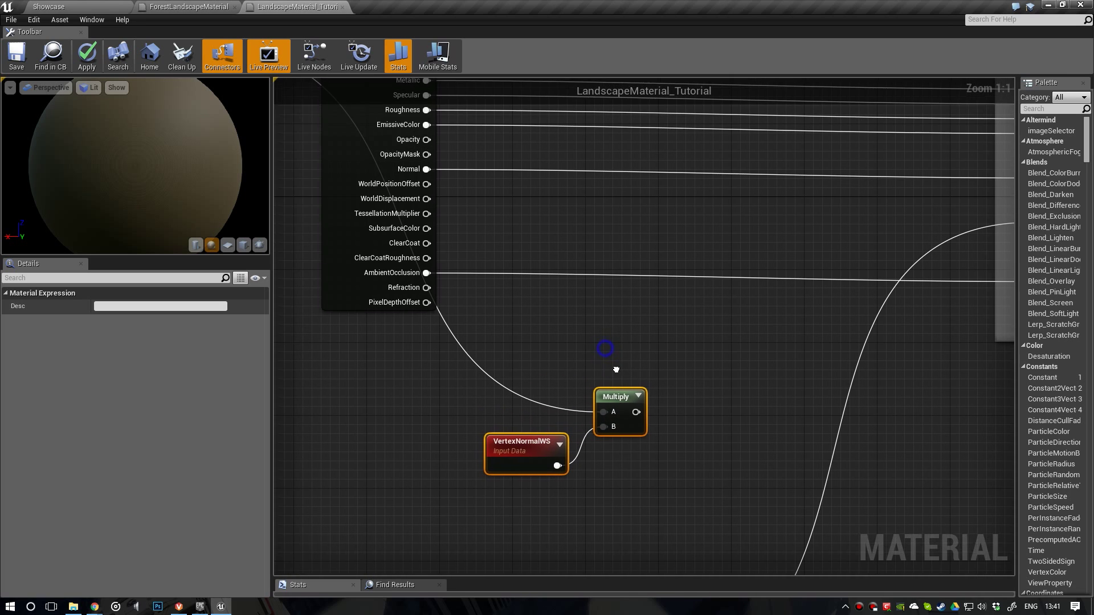
right_drag(591, 361, 597, 334)
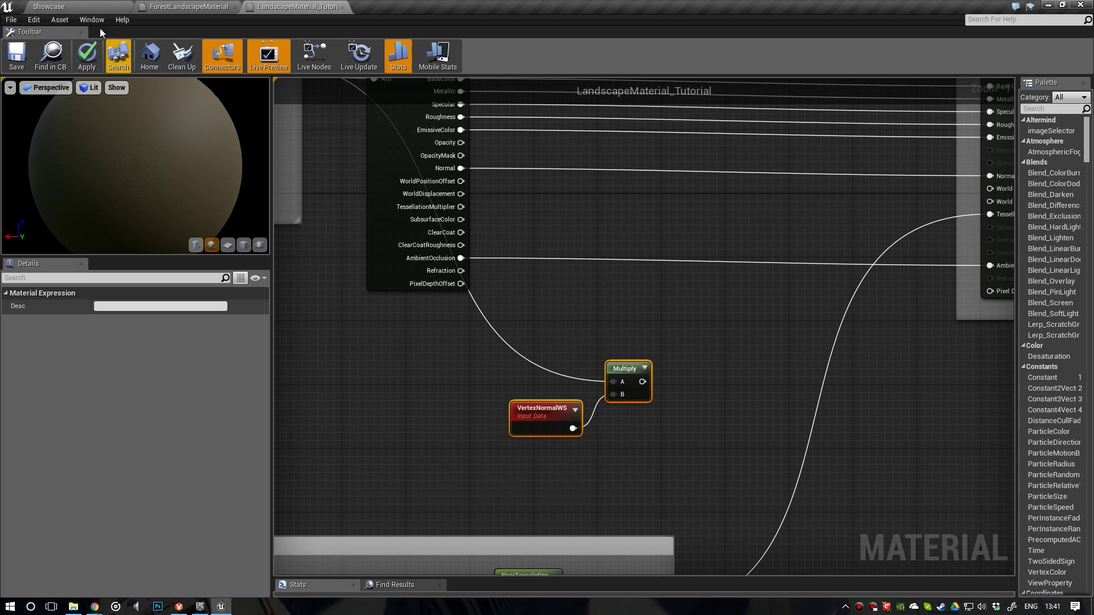
Step: Open the ForestStones_R_rgh_G_h_B_ao texture from MaterialLayers/Textures and view only its green height channel, zoomed out to 40%
click(83, 8)
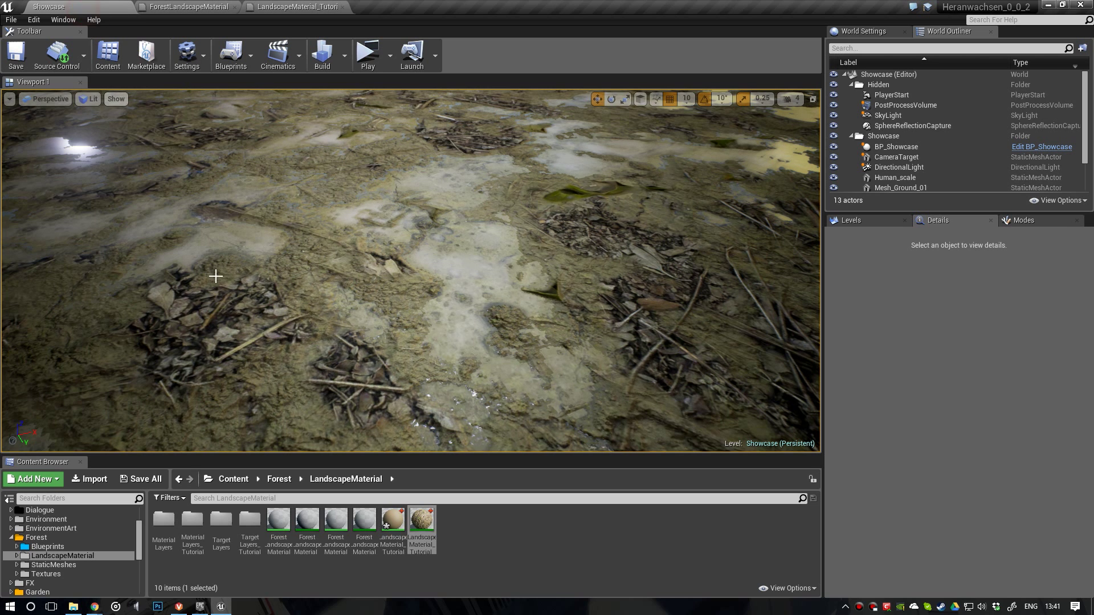
double_click(164, 519)
double_click(164, 519)
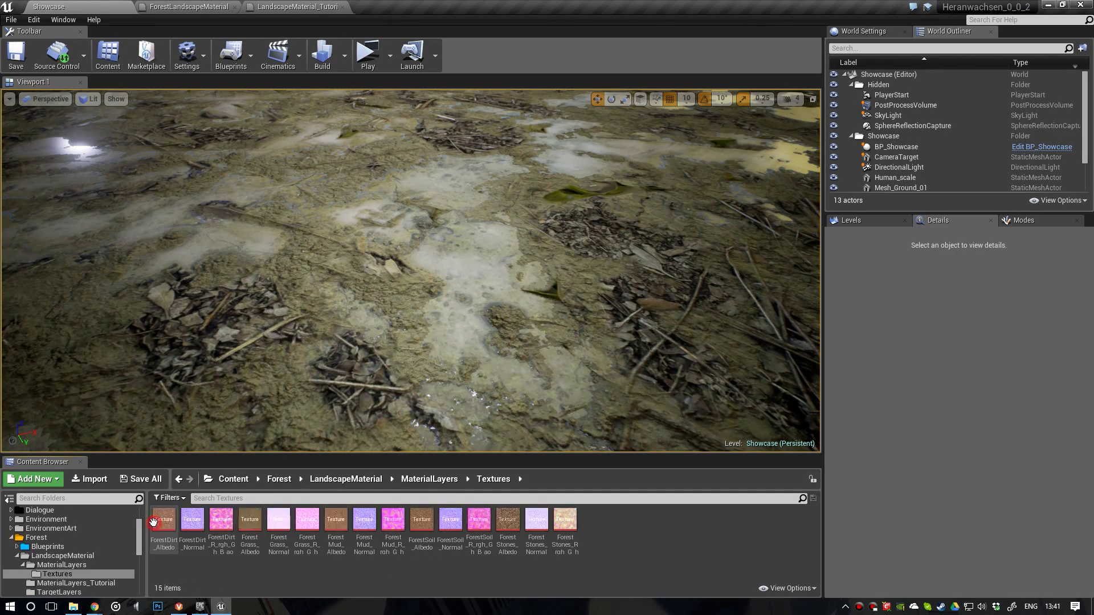
double_click(575, 528)
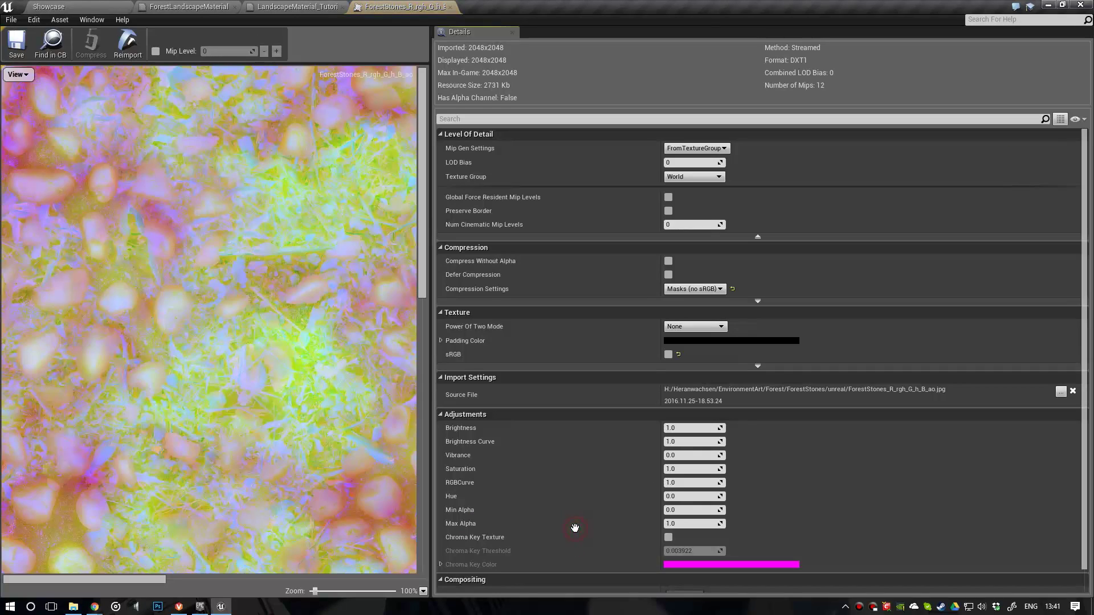
click(17, 75)
click(8, 100)
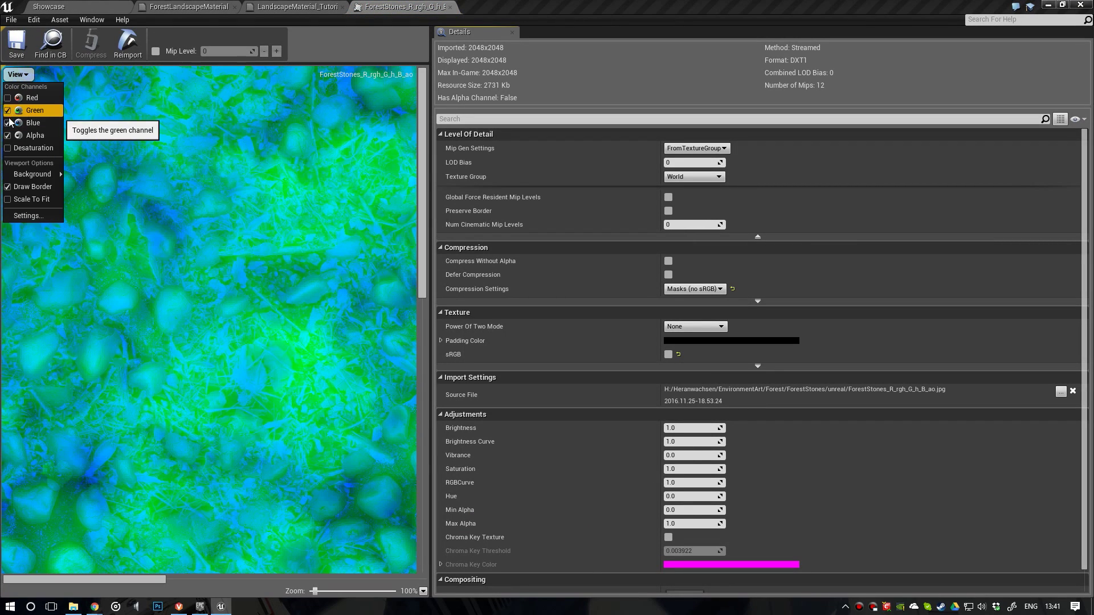
click(8, 123)
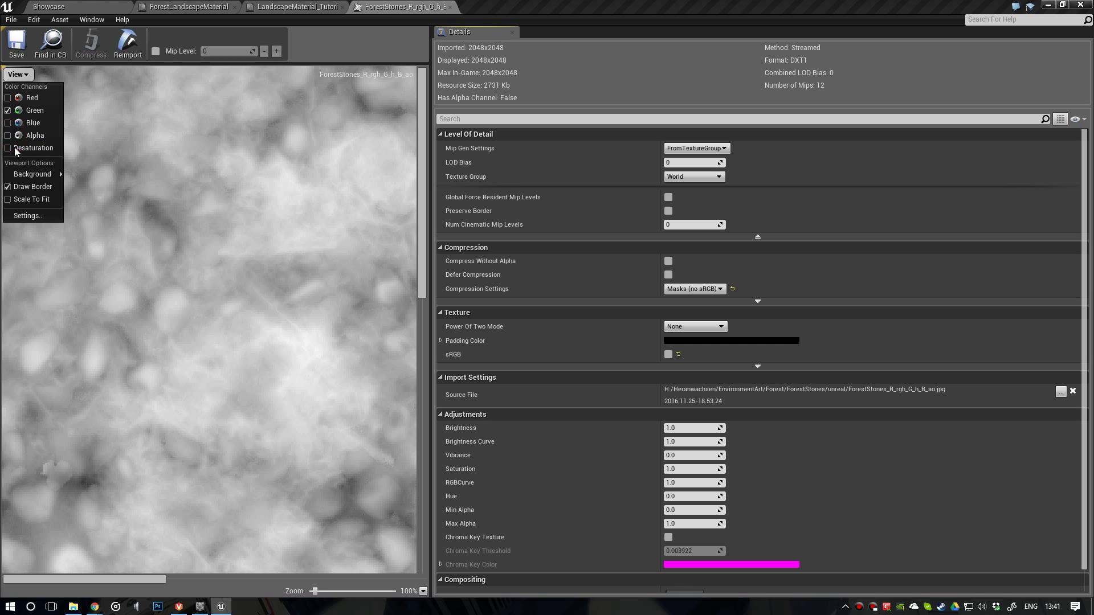
scroll(269, 227, down, 3)
click(255, 254)
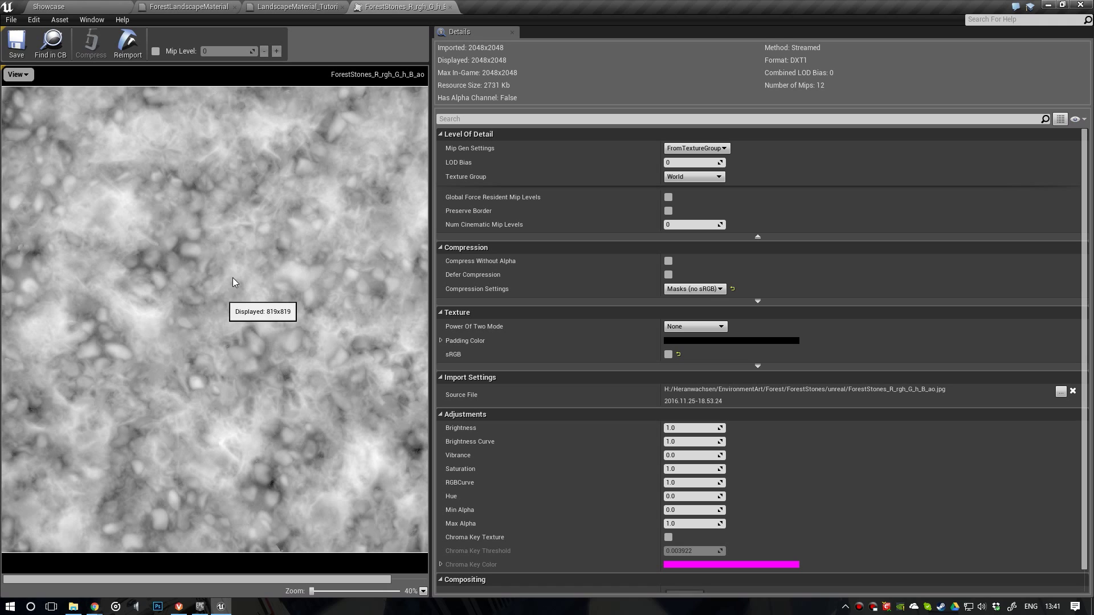
Step: Compare the height texture with the material graph and the Showcase ground seen from a low angle, and close the texture
click(285, 8)
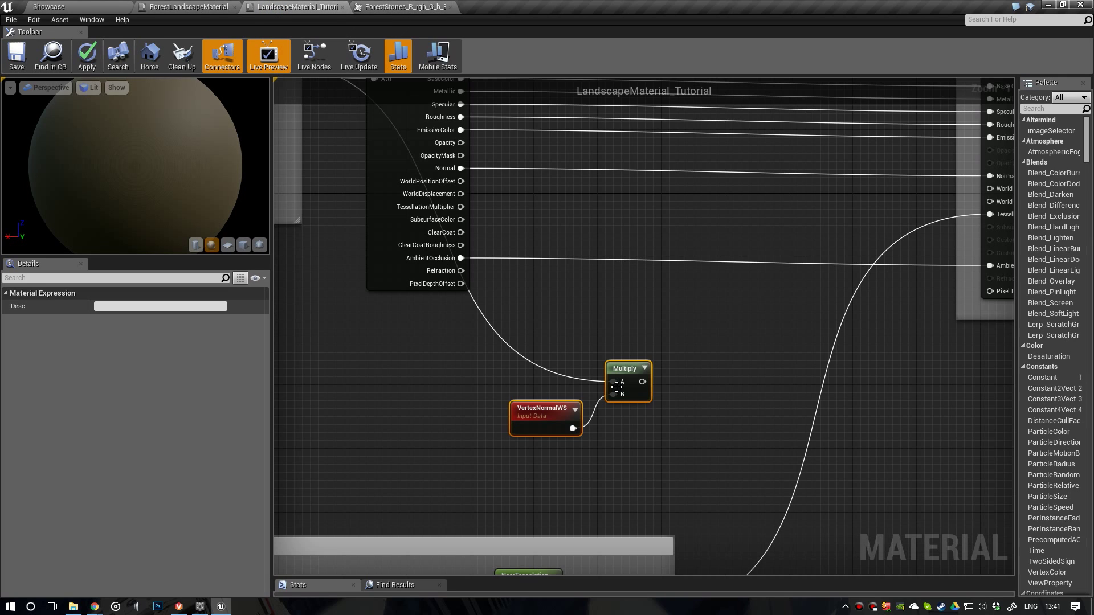
right_drag(617, 387, 569, 384)
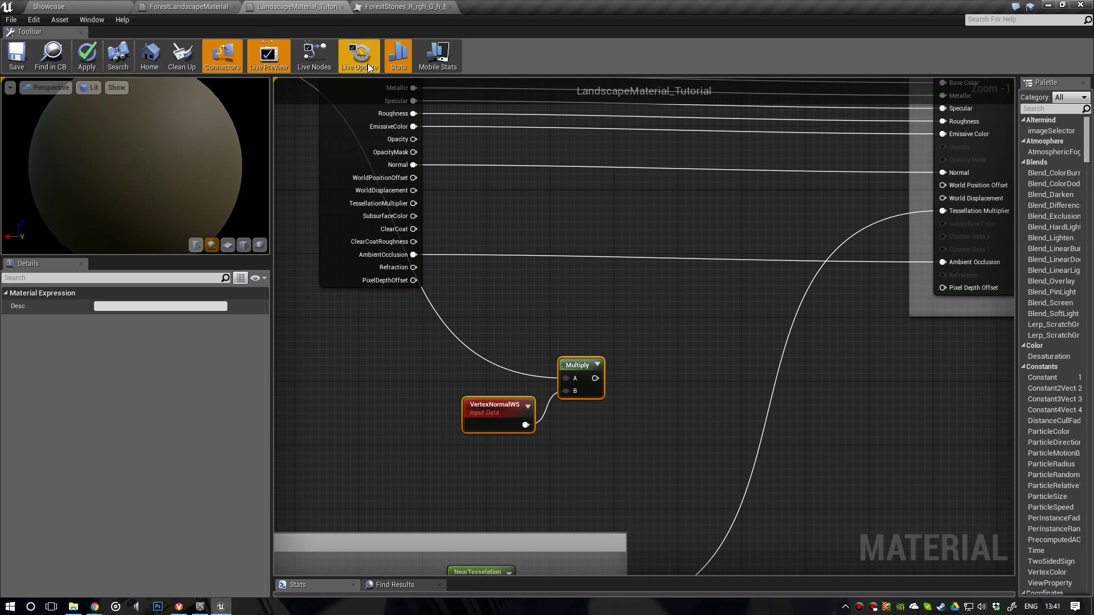
click(388, 9)
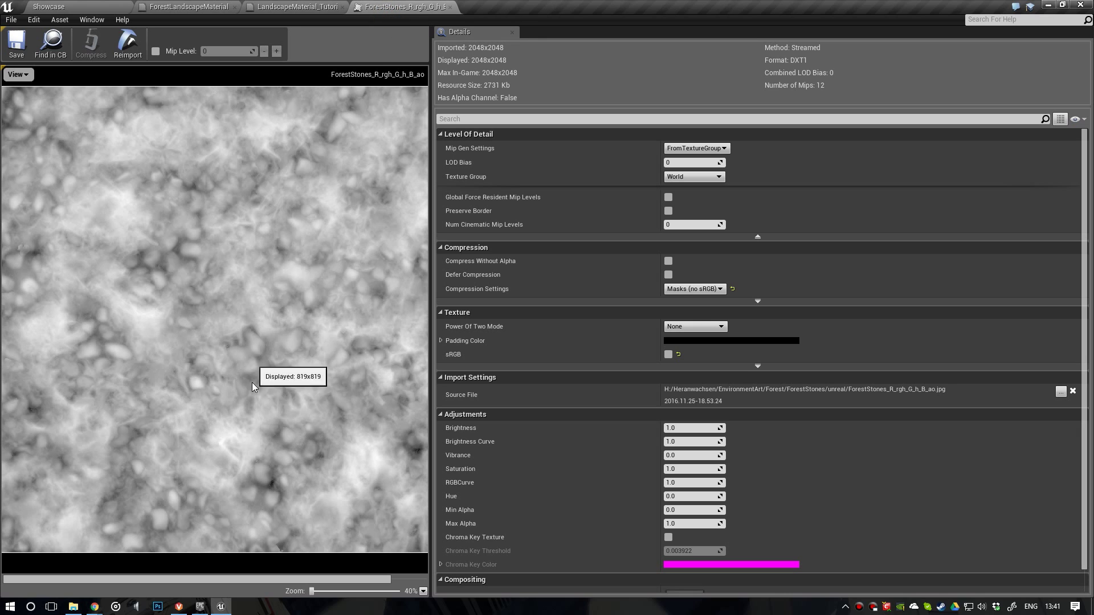
click(57, 7)
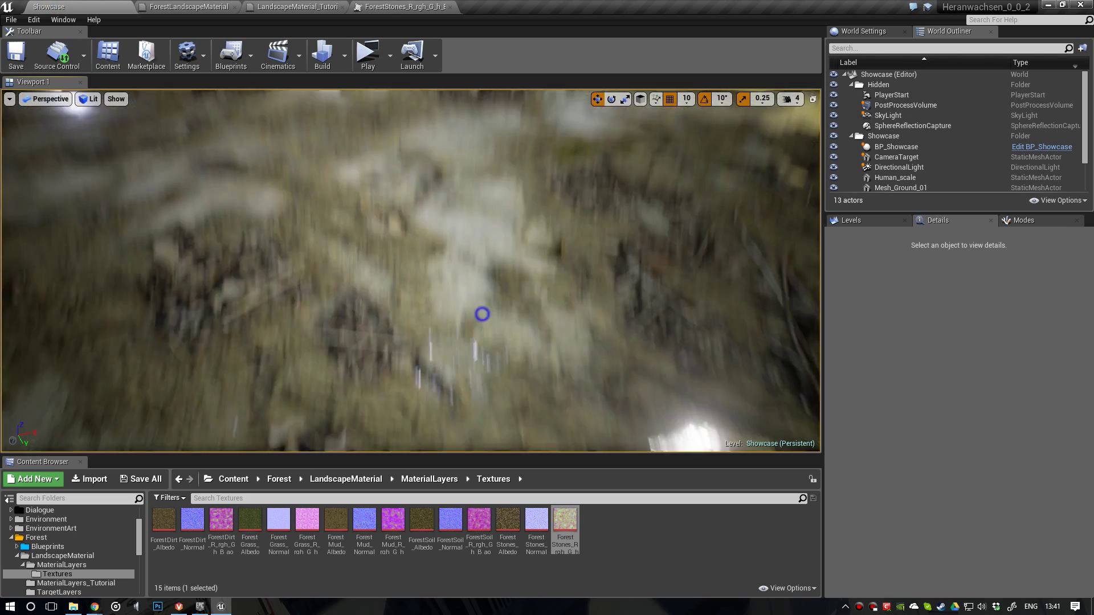
mouse_move(483, 314)
right_down()
mouse_move(480, 228)
mouse_move(480, 317)
right_up()
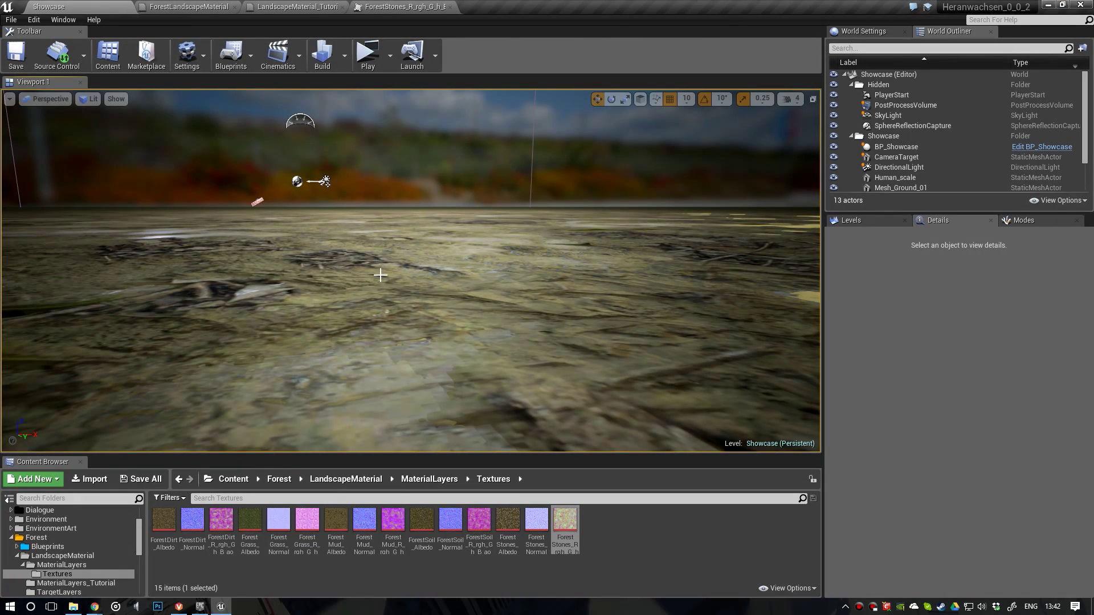
right_drag(477, 252, 477, 365)
click(378, 5)
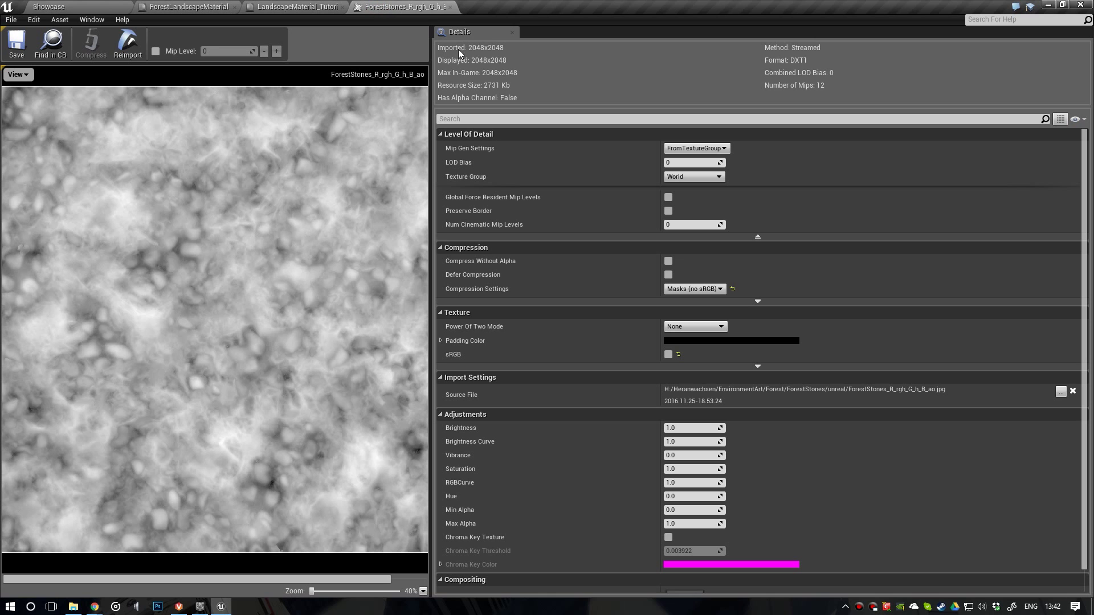
click(450, 7)
Step: Move Multiply and VertexNormalWS aside and reroute the Puddles_ML_Tutorial Height output from Multiply into the Alpha of a new Lerp
right_drag(538, 340, 565, 330)
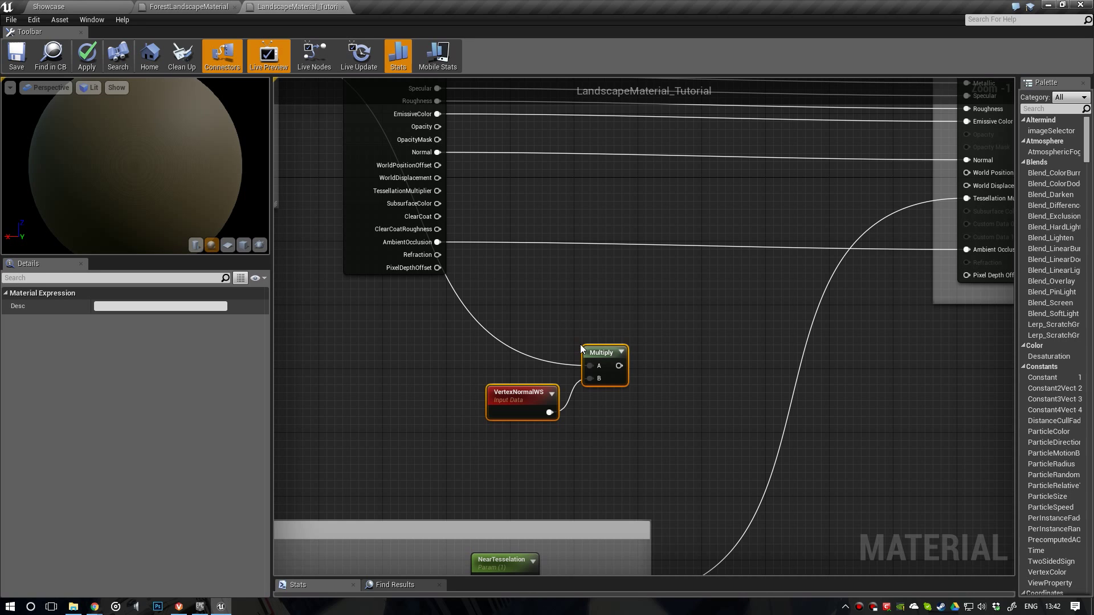
right_drag(525, 326, 558, 333)
right_drag(443, 199, 554, 313)
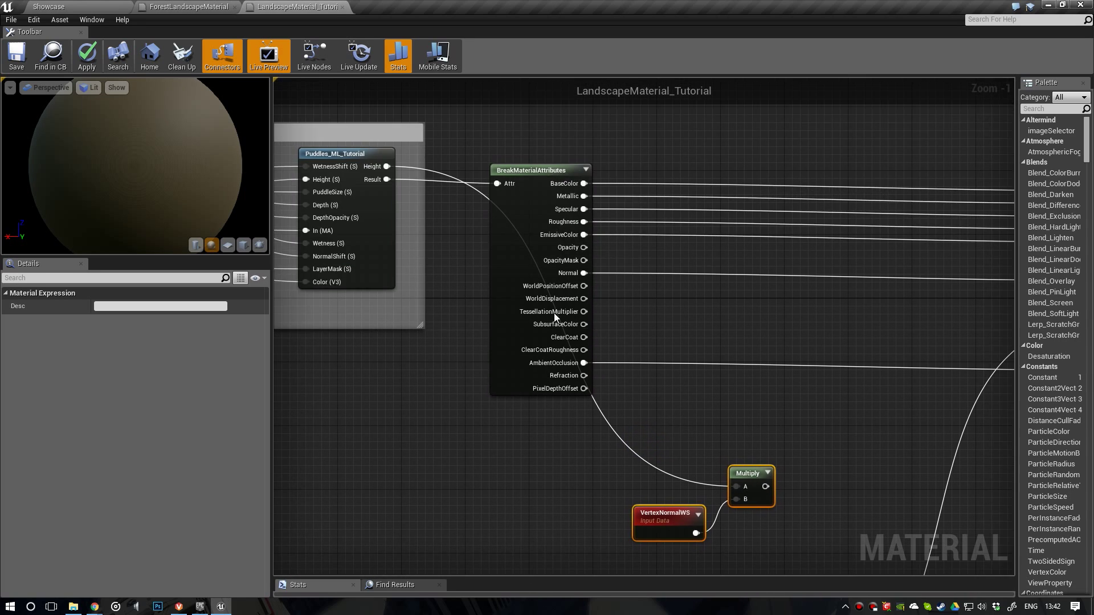
right_drag(713, 413, 620, 310)
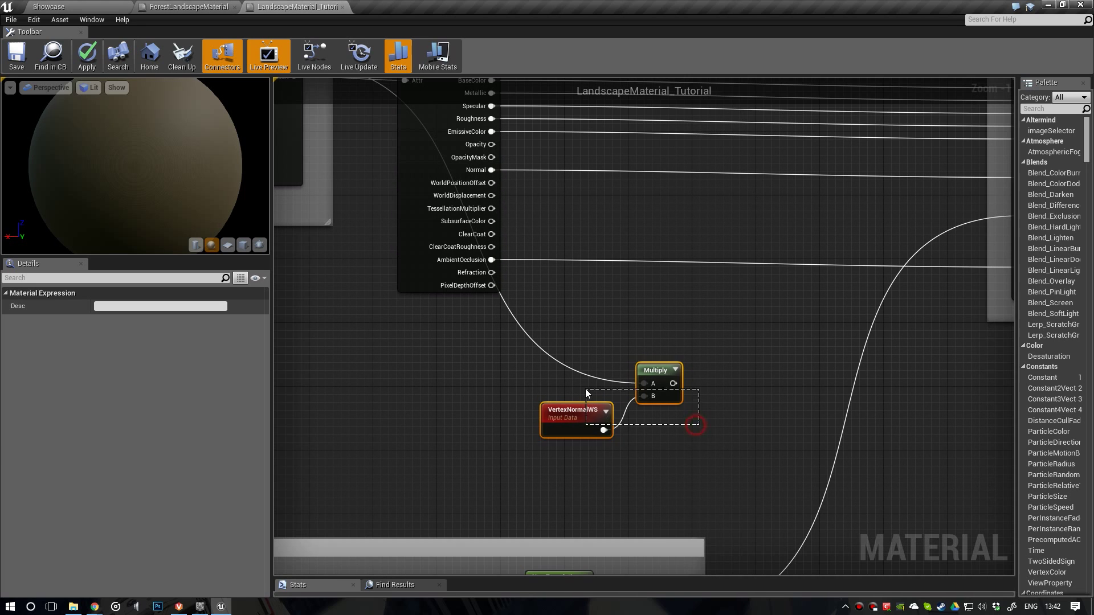
drag(586, 390, 585, 390)
drag(654, 371, 579, 391)
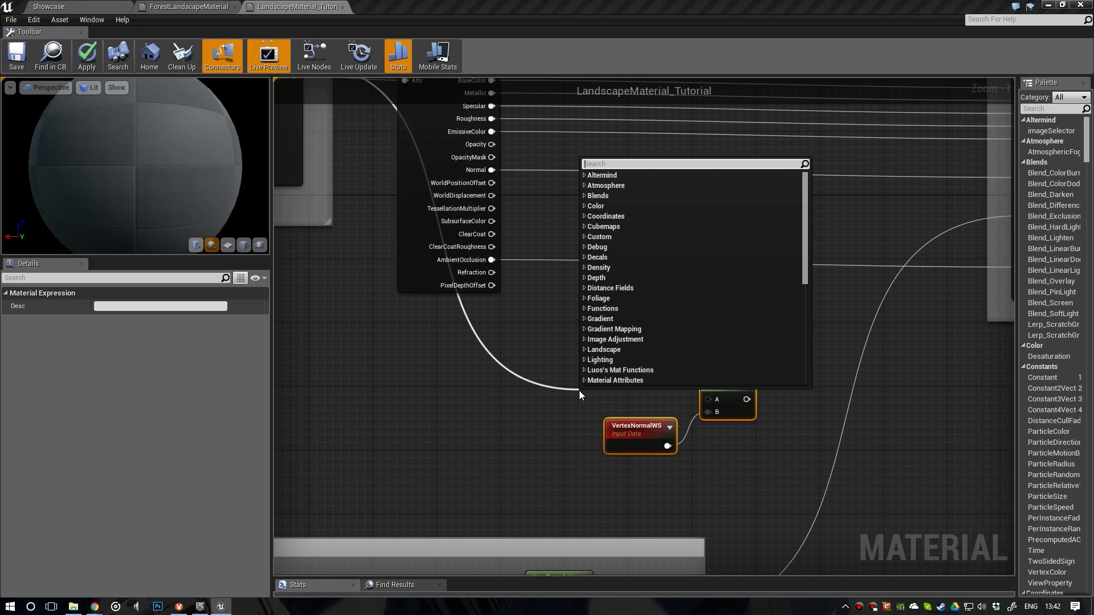
text(lerp)
key(Return)
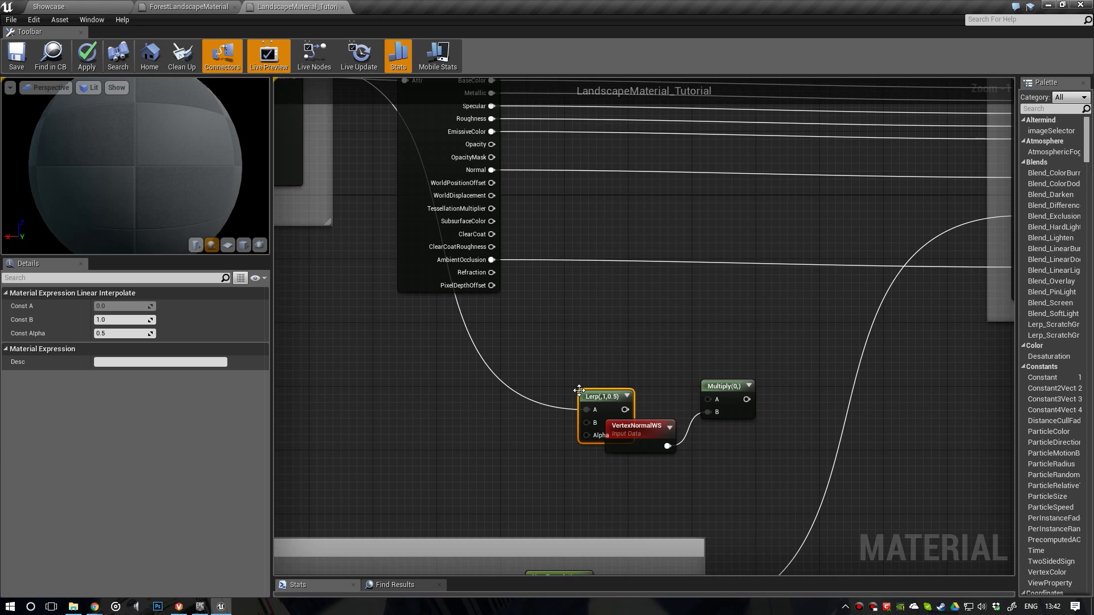
drag(590, 394, 620, 370)
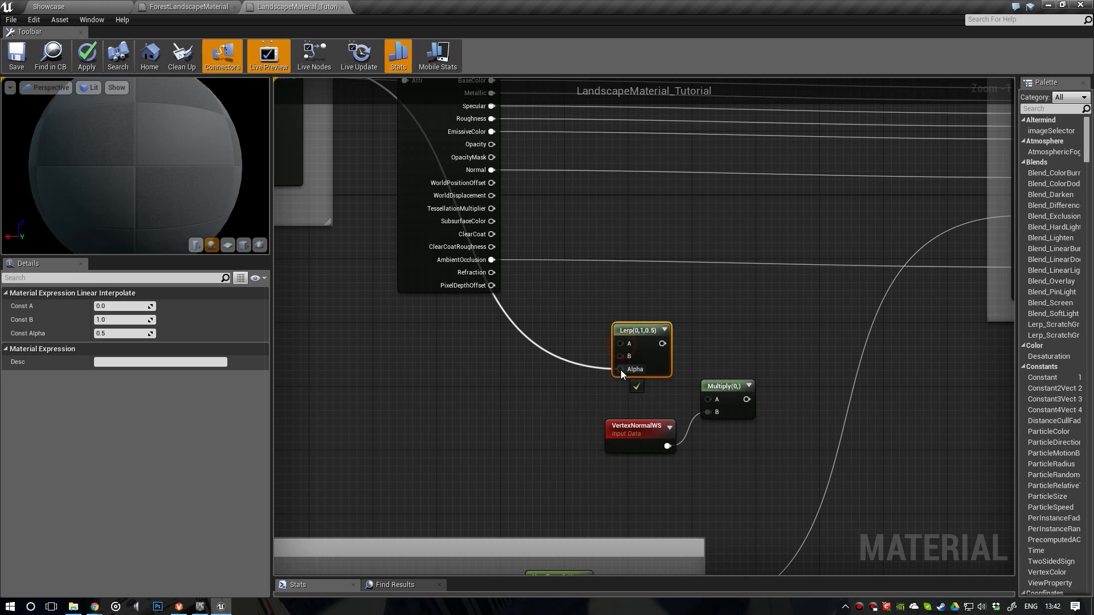
drag(635, 334, 625, 358)
Step: Add a constant with value 1 before the Lerp, convert it to a scalar parameter and name it Height
right_drag(505, 355, 550, 358)
scroll(549, 358, up, 1)
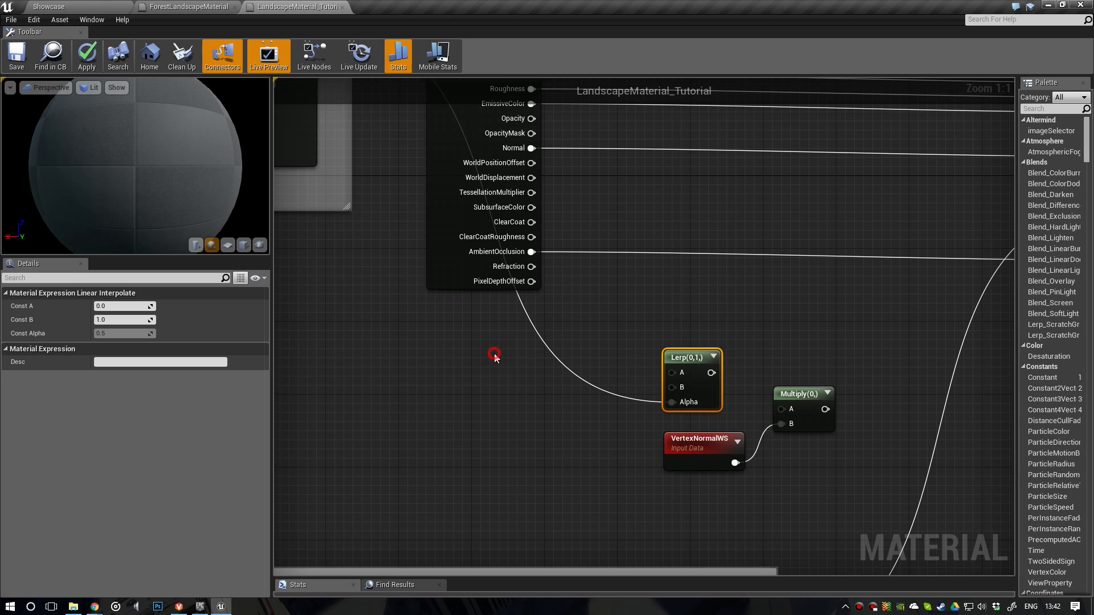
click(495, 356)
click(108, 306)
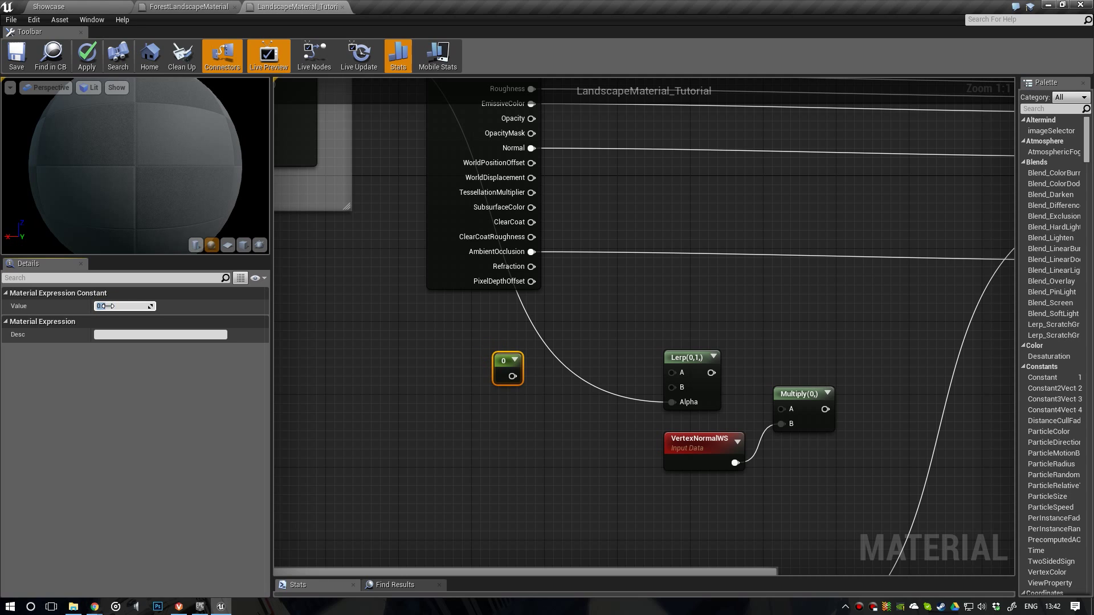
click(506, 363)
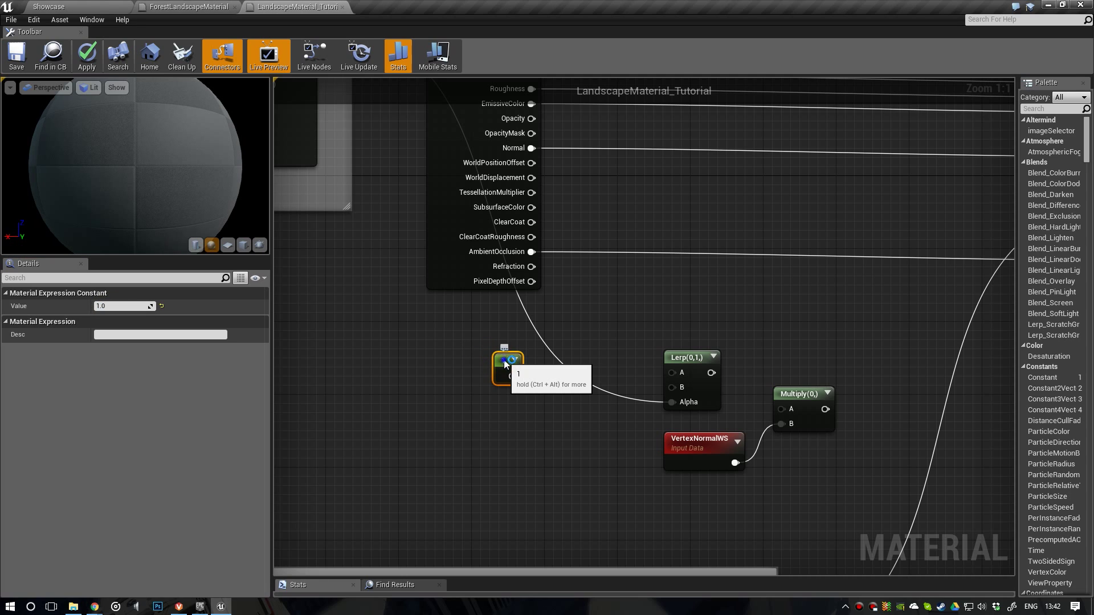
right_click(504, 362)
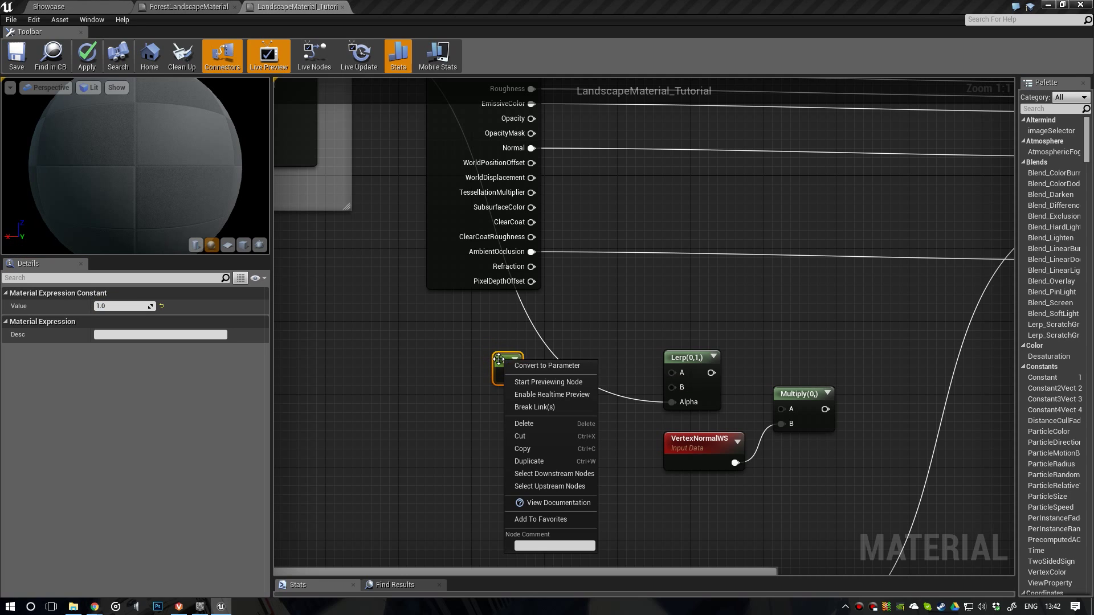
click(547, 365)
click(112, 362)
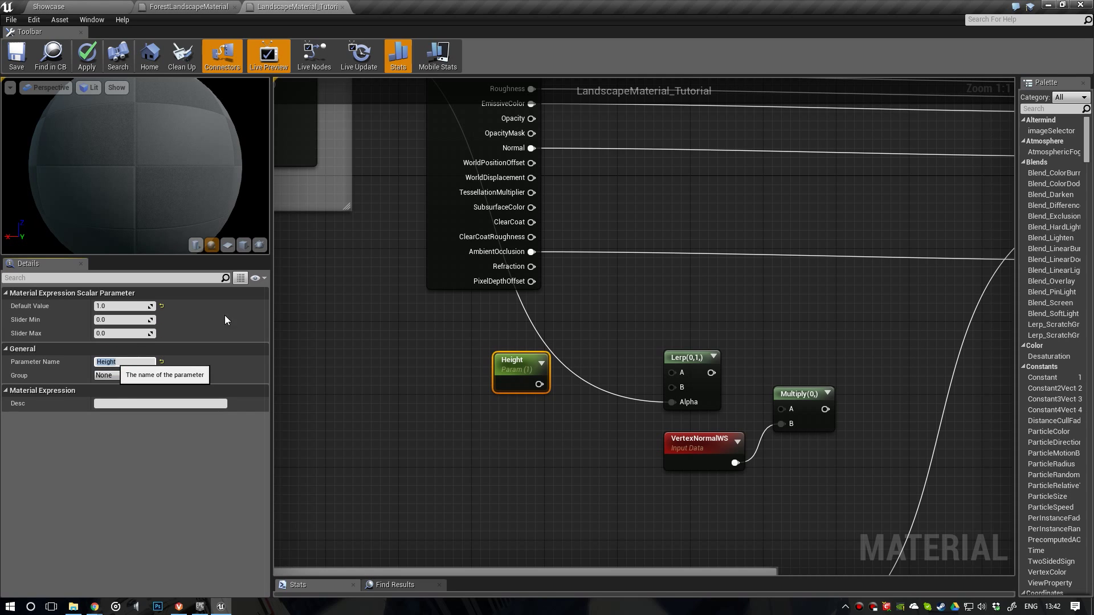
Step: Wire the Height parameter directly into the Lerp's B and through a new 1-x node into A, with both nodes placed beside the Lerp
drag(613, 416, 478, 350)
right_drag(538, 369, 486, 367)
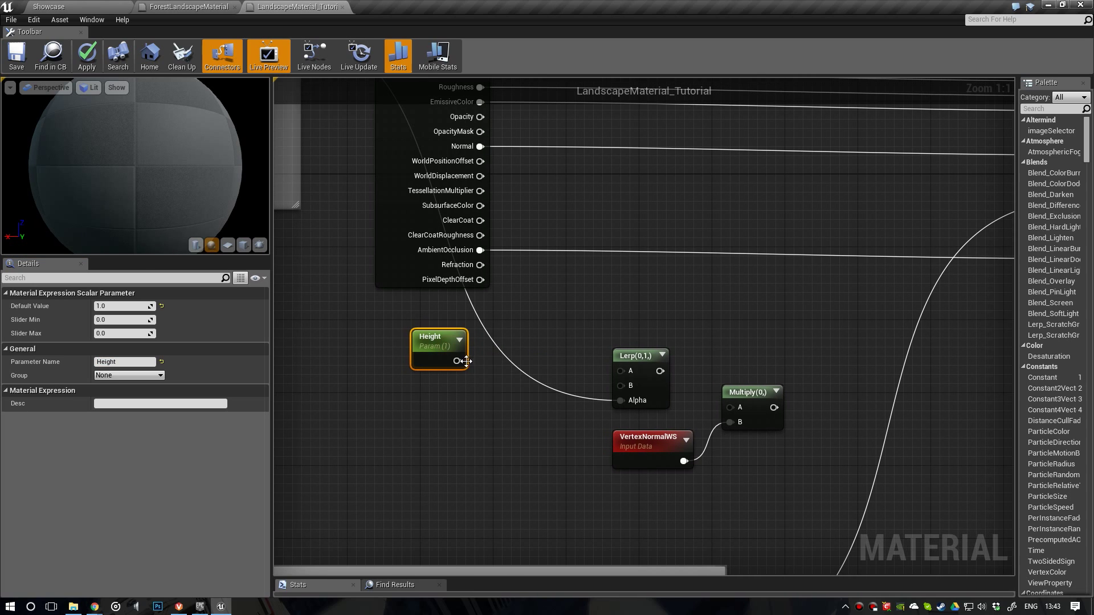
drag(466, 361, 622, 387)
drag(457, 361, 522, 353)
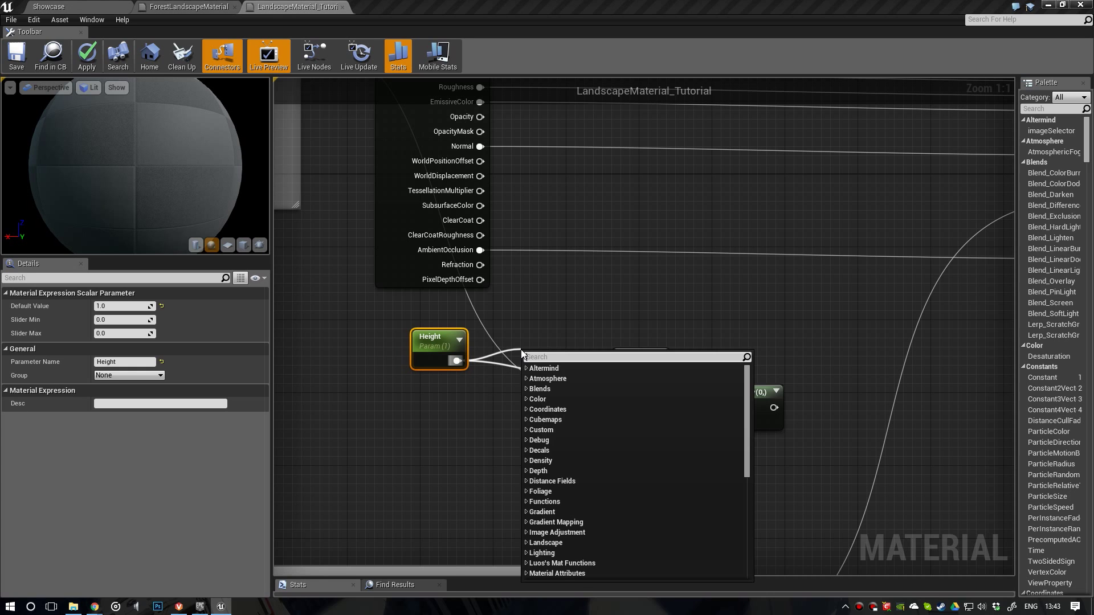
text(1-x)
key(Return)
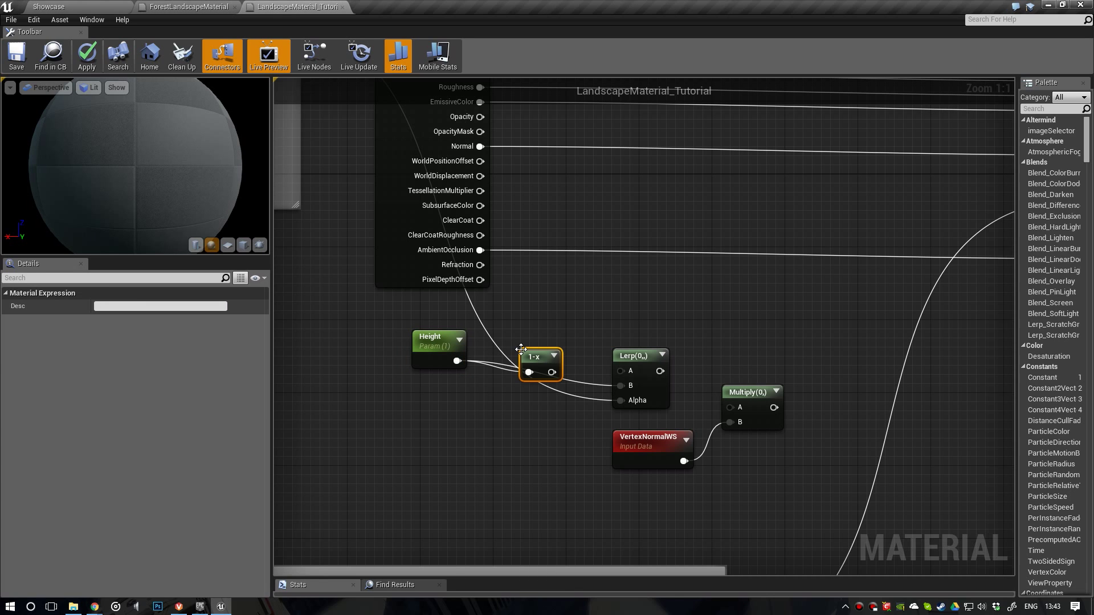
drag(520, 350, 620, 371)
drag(418, 319, 552, 354)
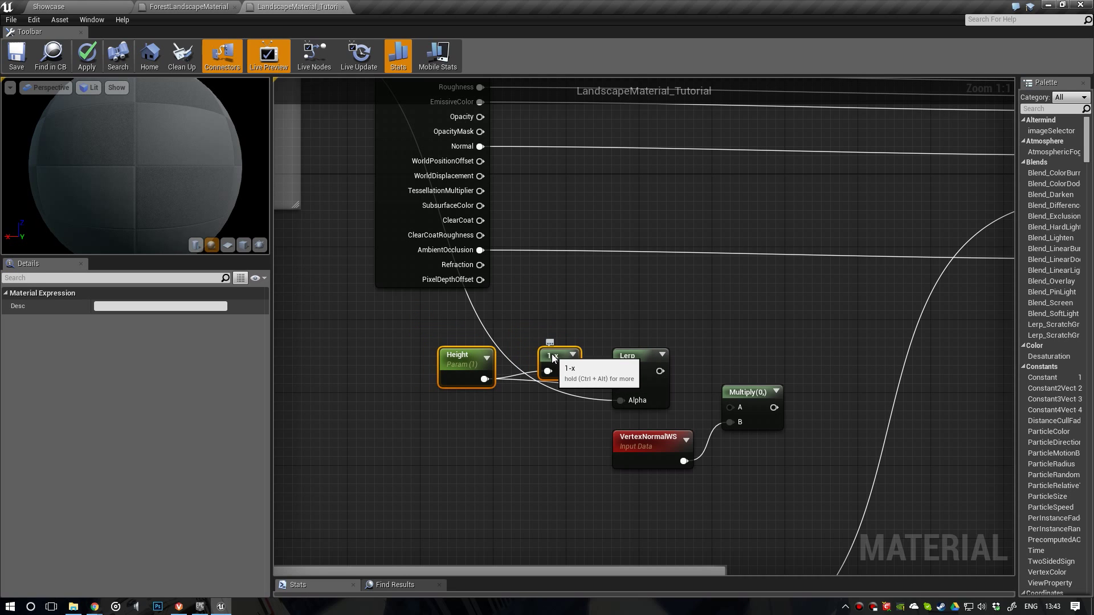
click(618, 317)
right_drag(624, 321, 529, 310)
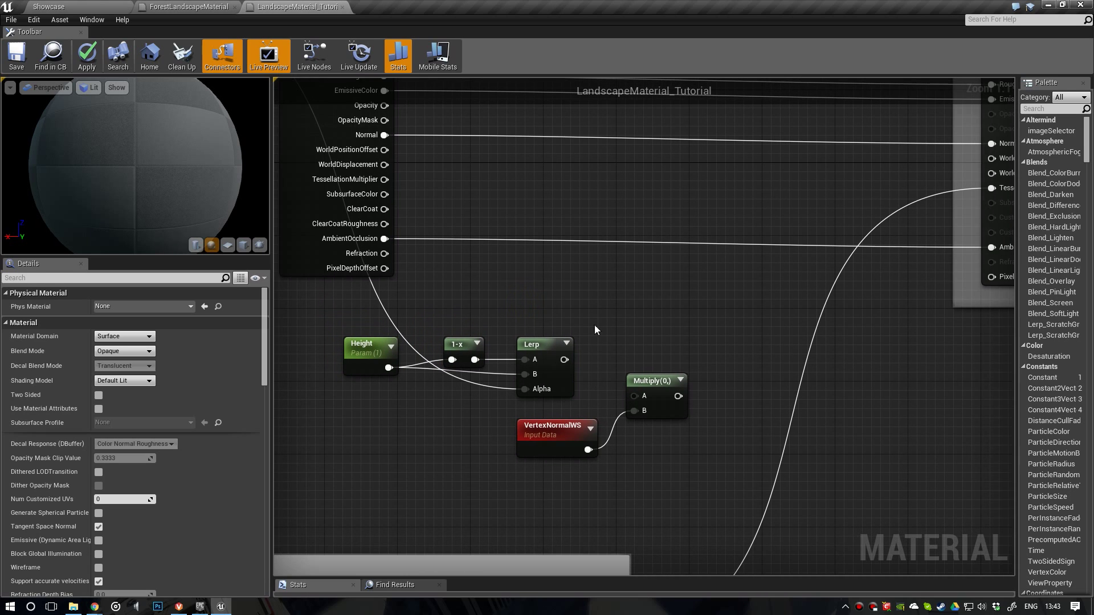
Step: Connect the Lerp's output to the A input of the Multiply that takes VertexNormalWS
drag(564, 359, 635, 397)
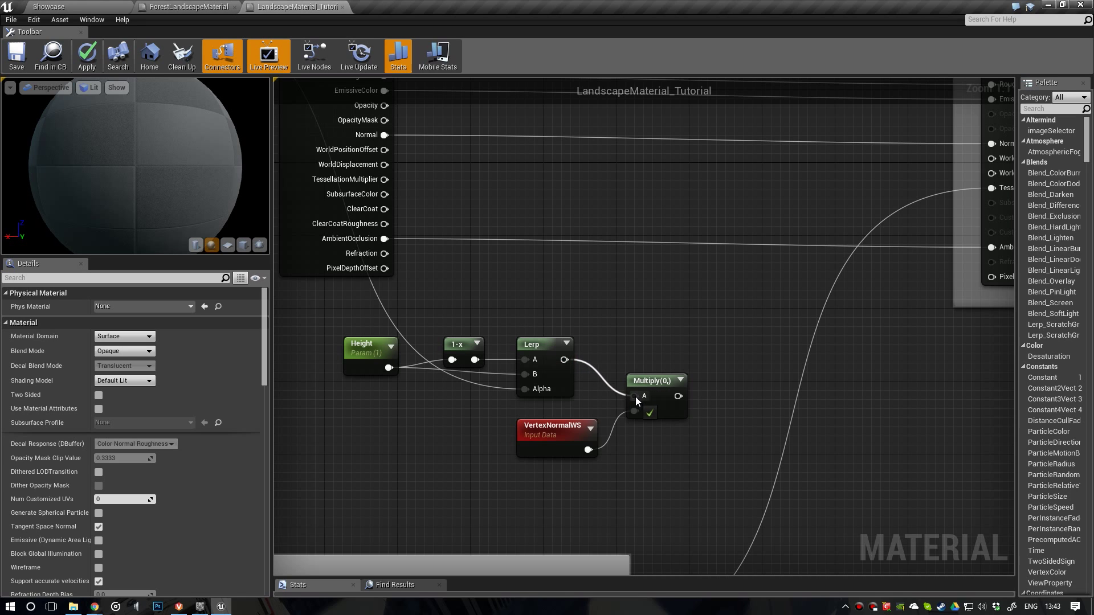
click(562, 441)
right_drag(609, 331, 640, 367)
scroll(639, 367, down, 1)
scroll(435, 393, up, 1)
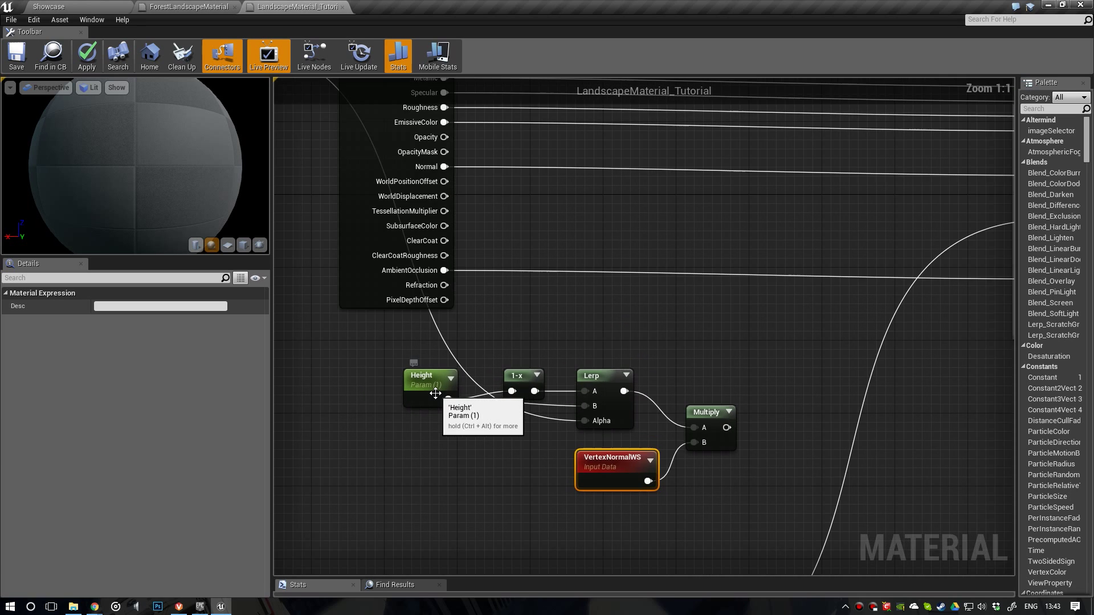
right_drag(399, 345, 518, 355)
scroll(519, 427, down, 1)
scroll(591, 364, up, 1)
right_drag(591, 365, 540, 343)
Step: Set the Height parameter's default value to 0
click(416, 375)
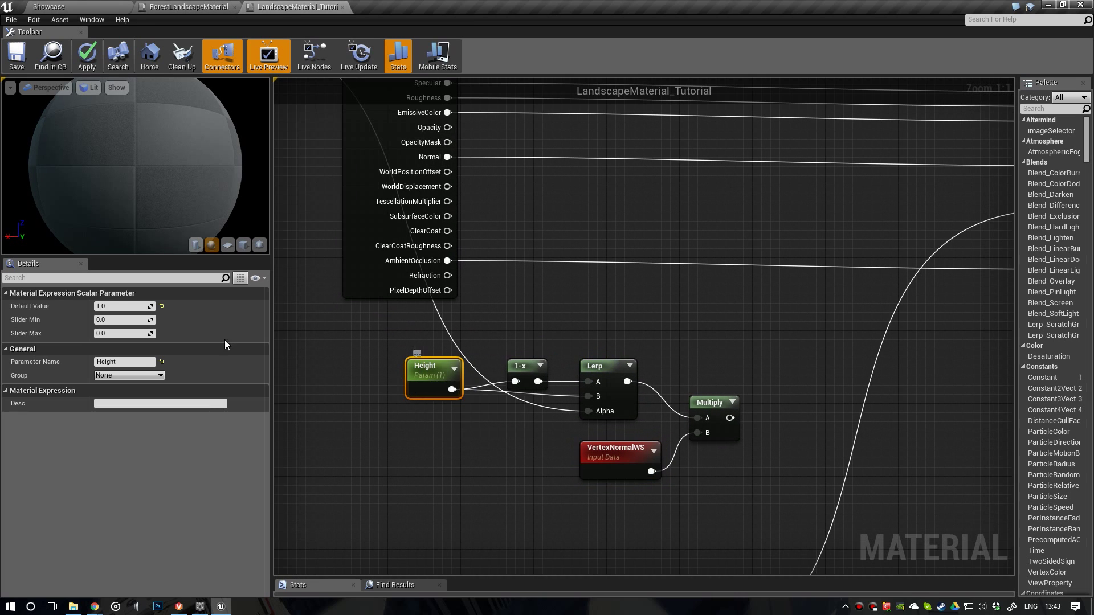
click(123, 306)
text(0)
key(Return)
right_drag(523, 279, 449, 277)
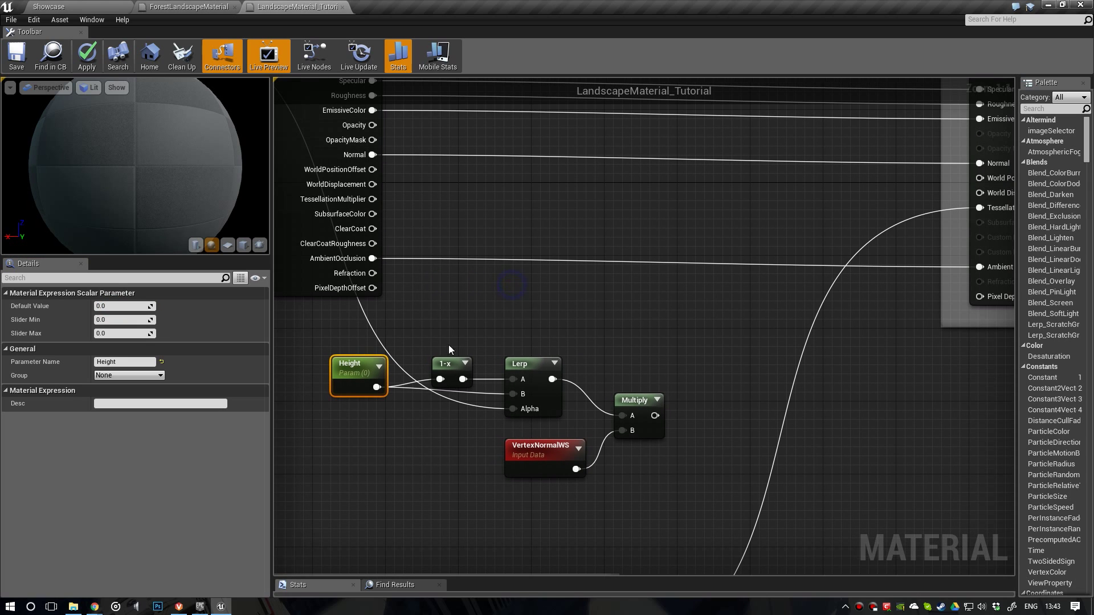
click(459, 326)
Step: Switch the Showcase viewport to Wireframe and examine how the ground's tessellation changes with distance from the camera
scroll(582, 376, down, 1)
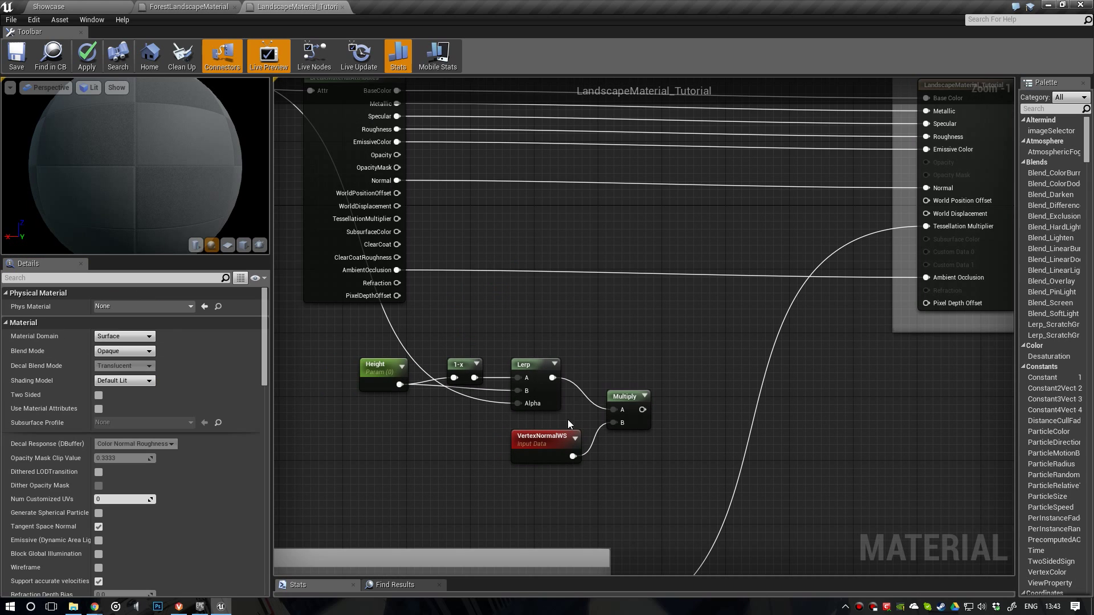
right_drag(534, 416, 431, 398)
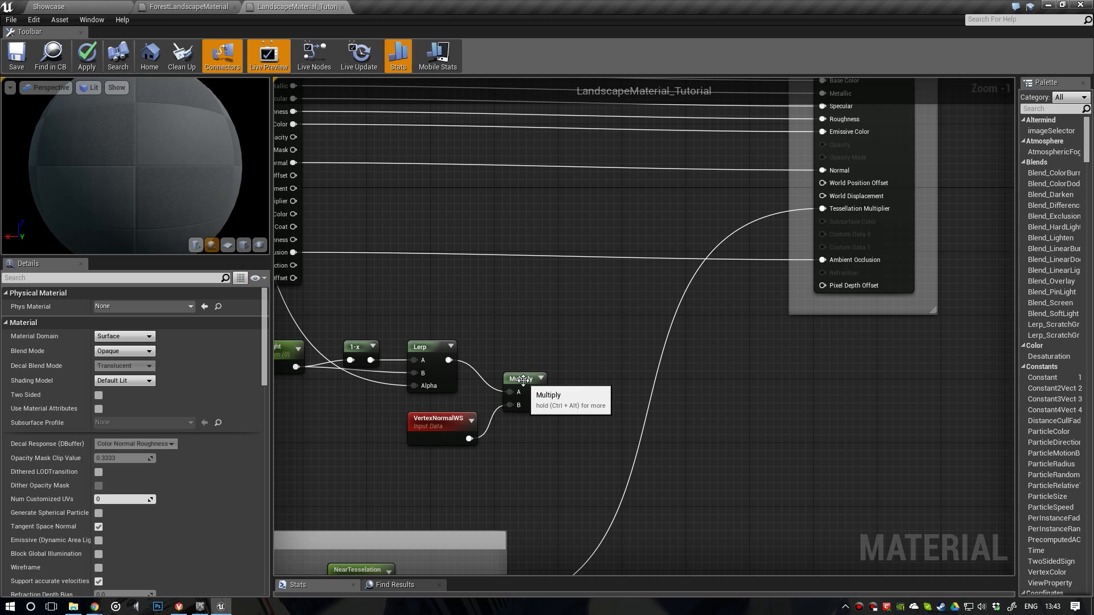
right_drag(566, 376, 501, 401)
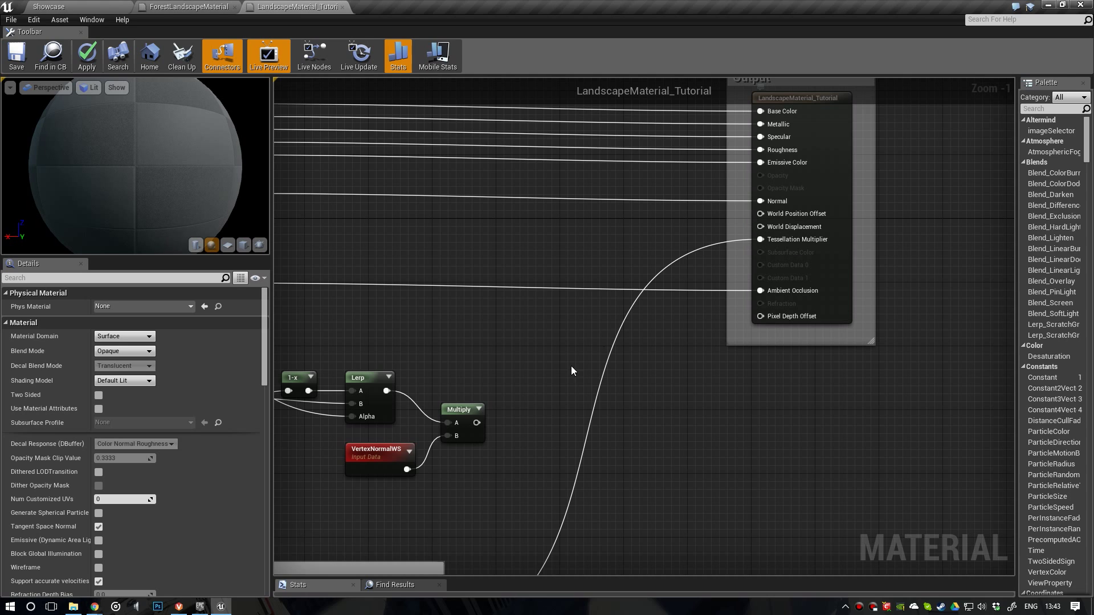
right_drag(571, 366, 612, 306)
scroll(580, 367, down, 1)
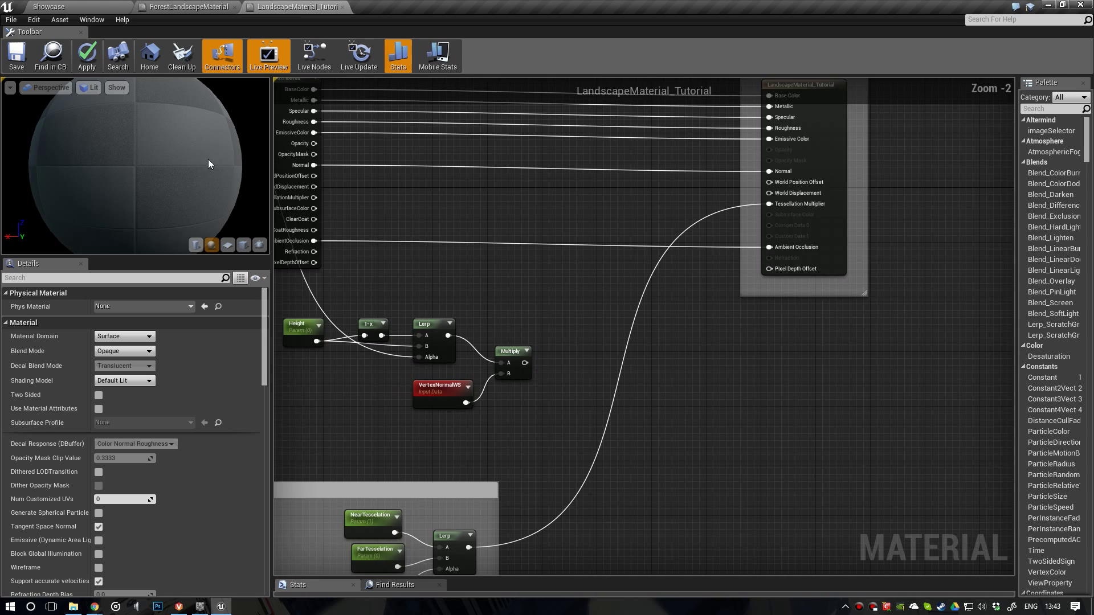
click(48, 6)
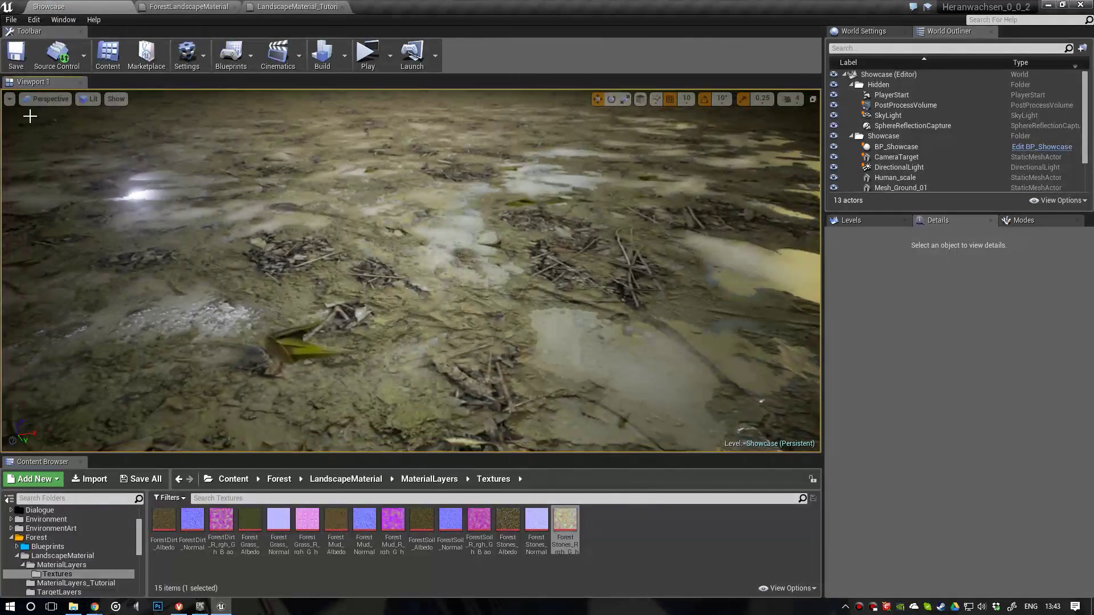
click(88, 99)
click(113, 147)
right_drag(354, 150, 355, 150)
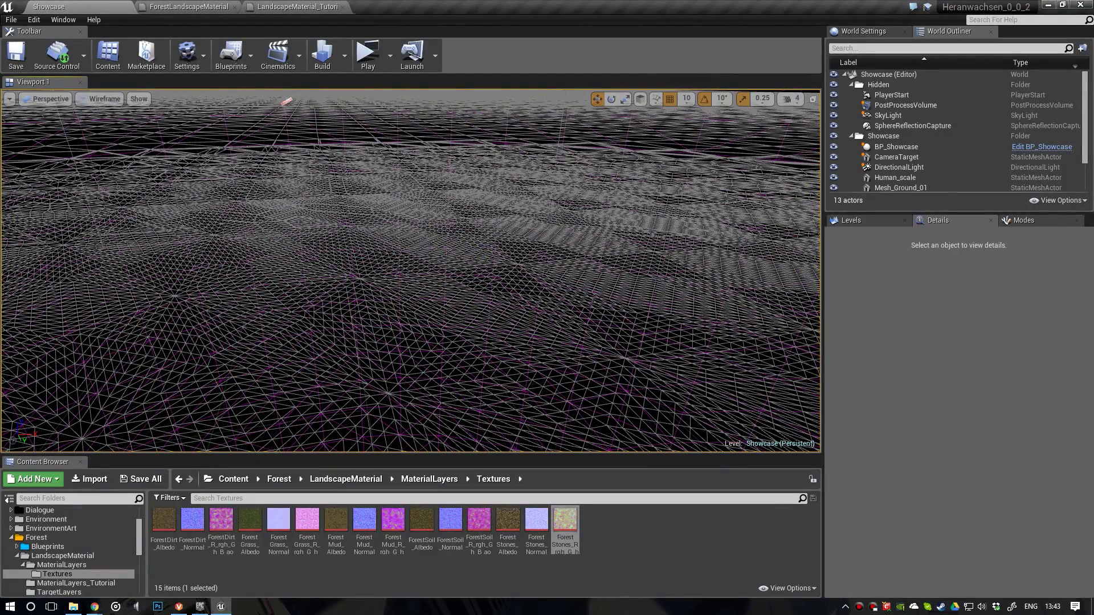
mouse_move(547, 176)
right_down()
mouse_move(547, 228)
mouse_move(547, 176)
right_up()
right_drag(442, 179, 539, 180)
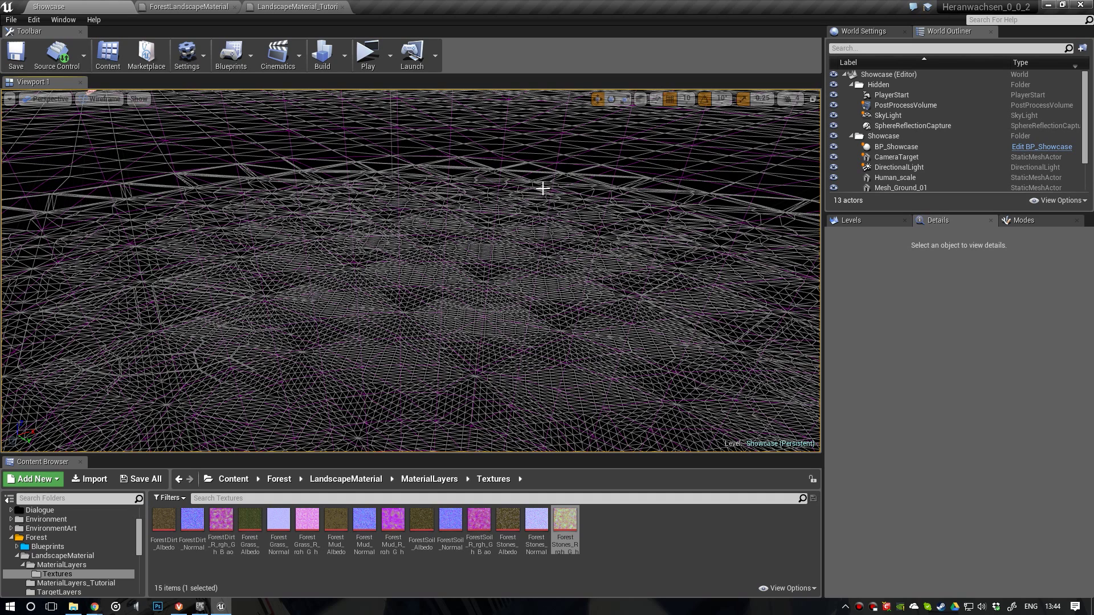
Step: In LandscapeMaterial_Tutorial, add a second Multiply after the first and feed the tessellation Lerp's output into its B input
click(276, 7)
scroll(511, 256, up, 2)
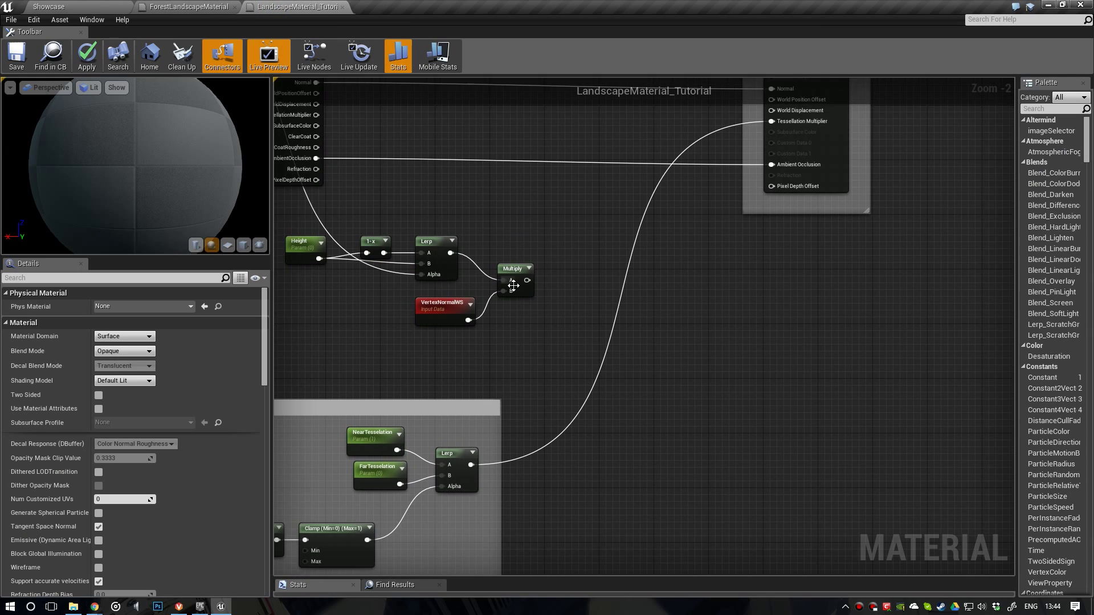
drag(532, 279, 585, 302)
text(multi)
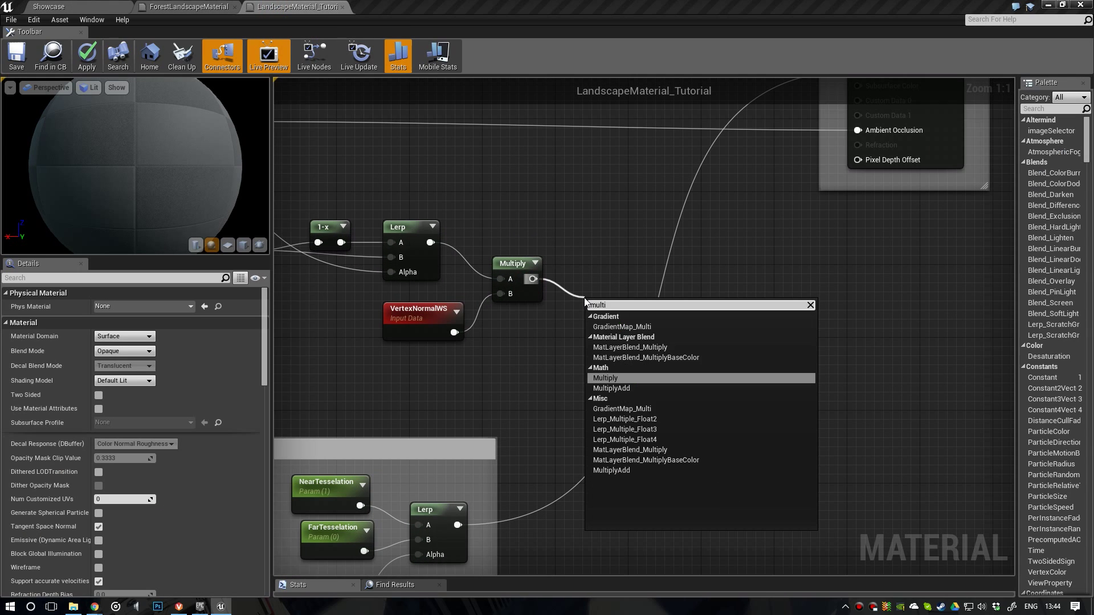
key(Return)
right_drag(461, 530, 573, 447)
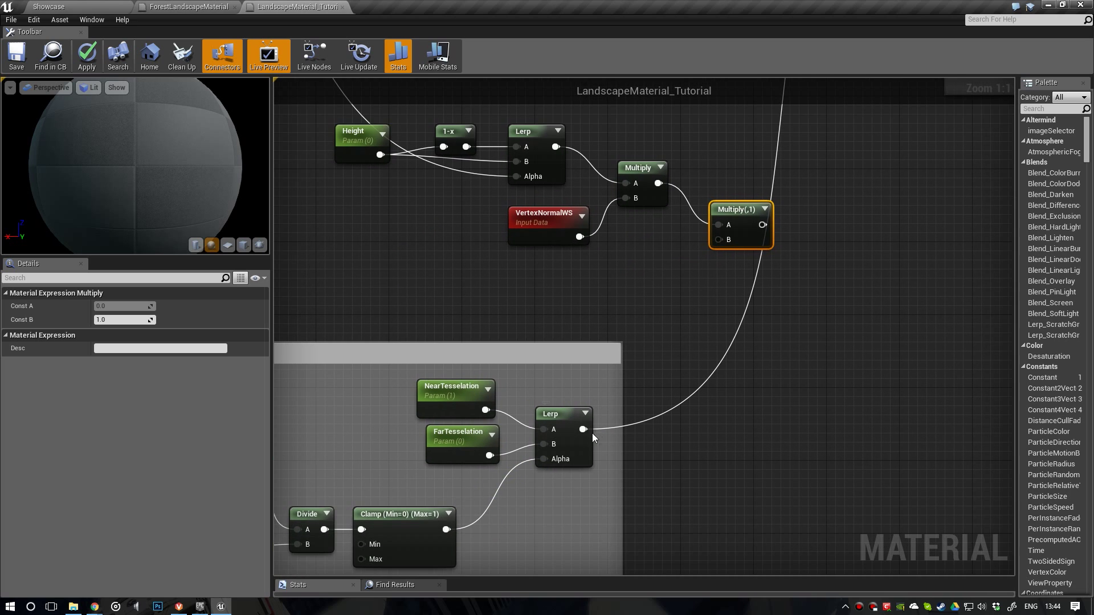
drag(583, 429, 719, 239)
right_drag(716, 241, 668, 358)
right_drag(398, 312, 514, 354)
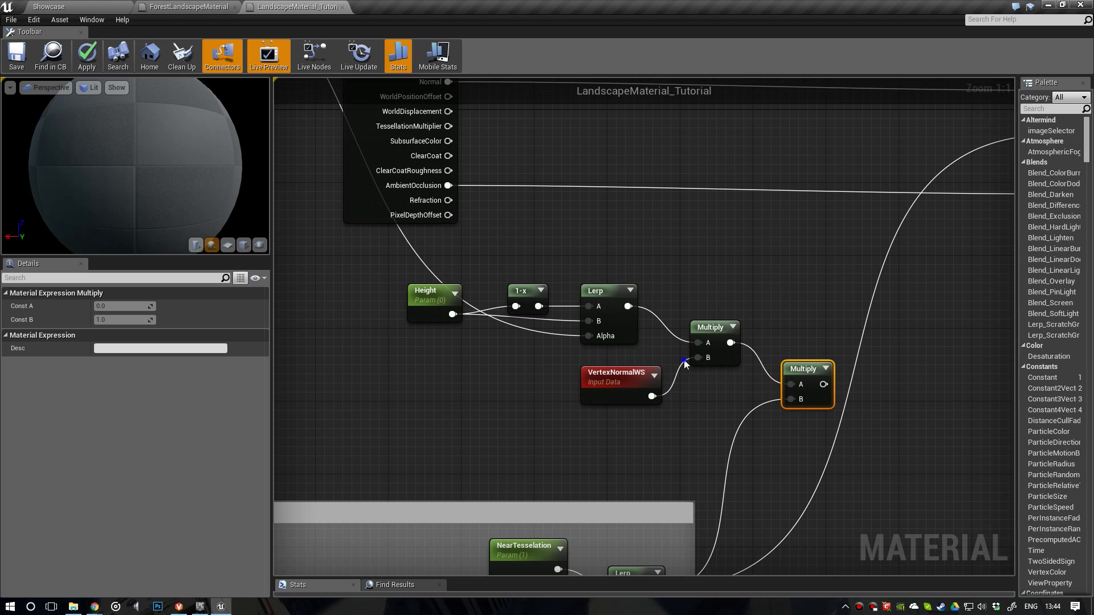
Step: Connect the second Multiply's output to the material's World Displacement input
right_drag(679, 455, 494, 419)
right_drag(418, 564, 404, 476)
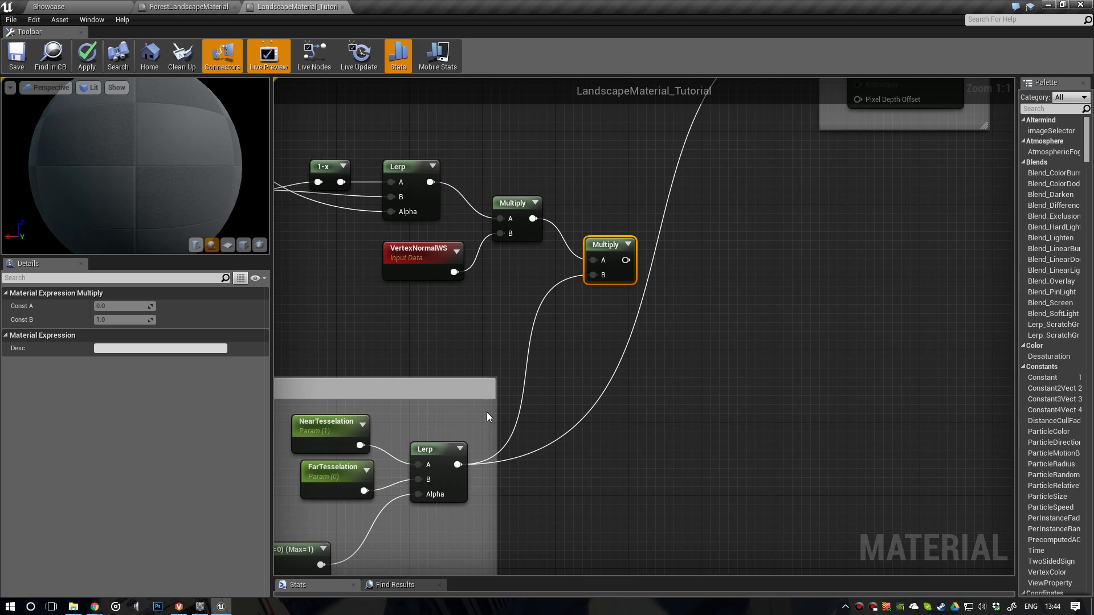
right_drag(539, 328, 524, 440)
scroll(546, 419, down, 1)
right_drag(572, 386, 512, 467)
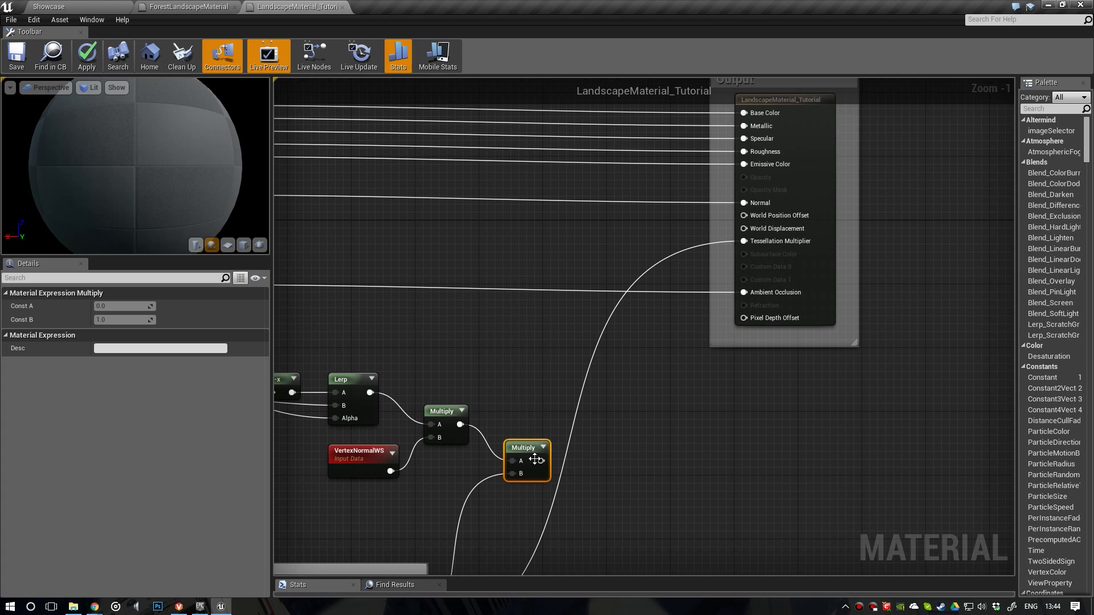
drag(542, 461, 747, 230)
right_drag(594, 351, 671, 232)
right_drag(536, 439, 648, 325)
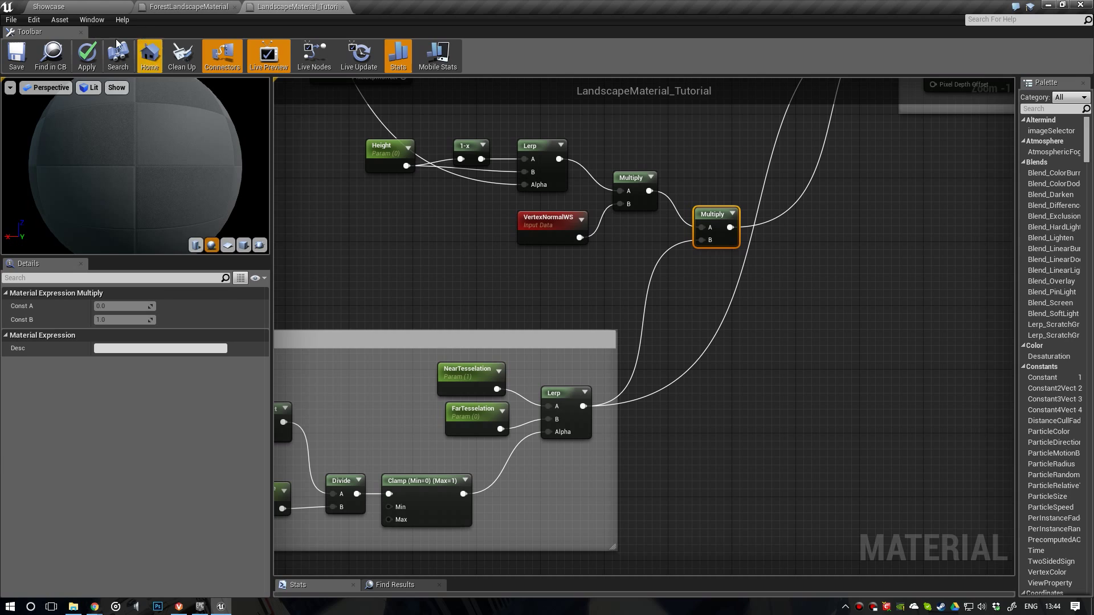
click(90, 7)
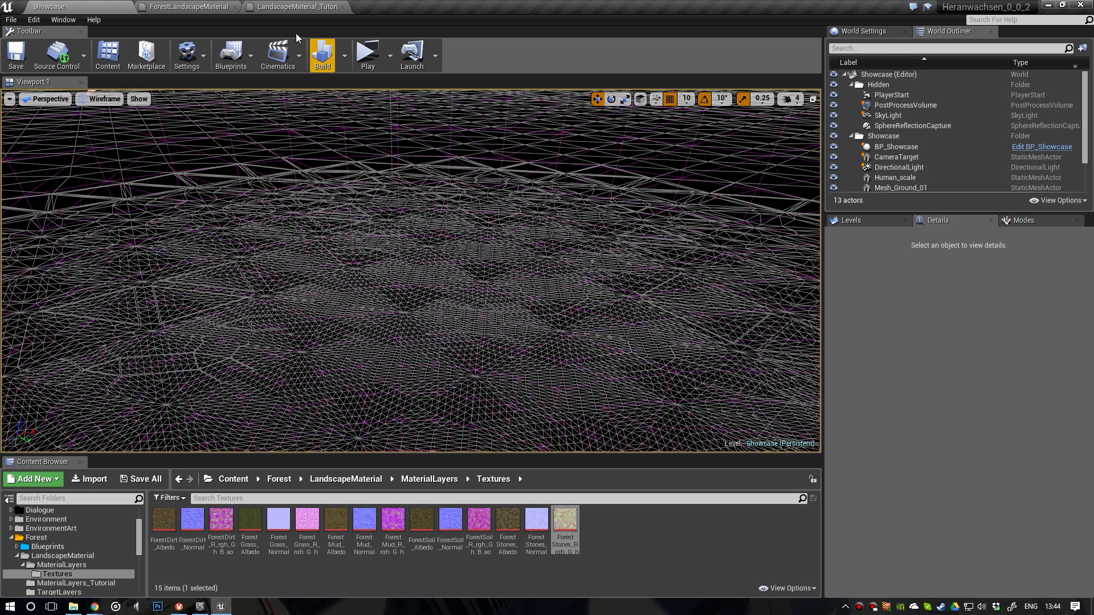
click(302, 7)
Step: Group the nodes from Height to the second Multiply in a comment box titled Displacement
right_drag(484, 241, 456, 415)
scroll(507, 354, down, 2)
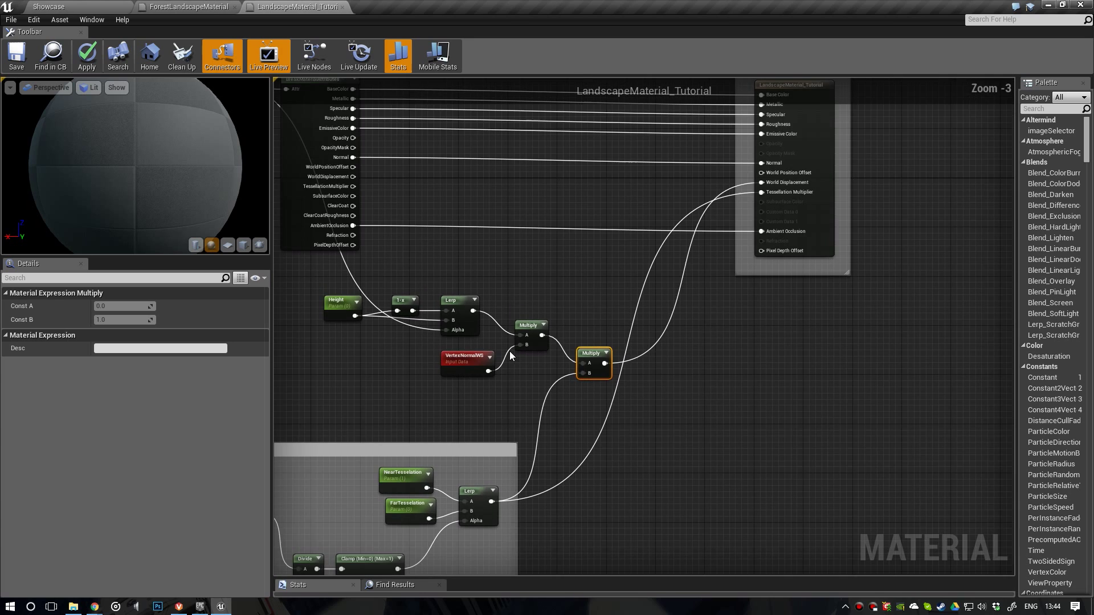
right_drag(469, 293, 525, 313)
drag(374, 293, 648, 378)
text(c)
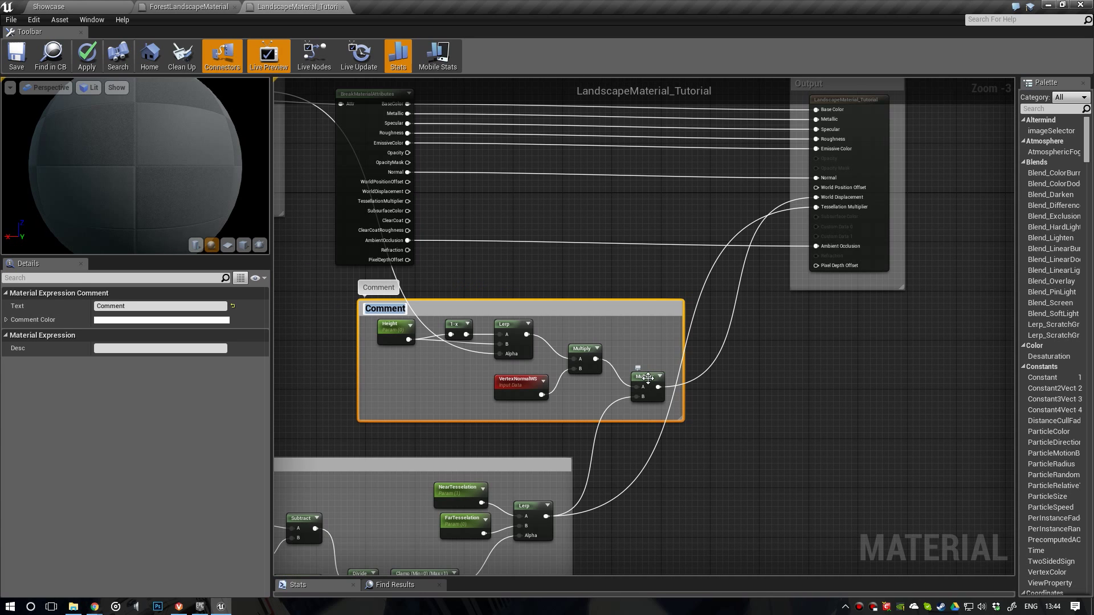
text(Tisplacement)
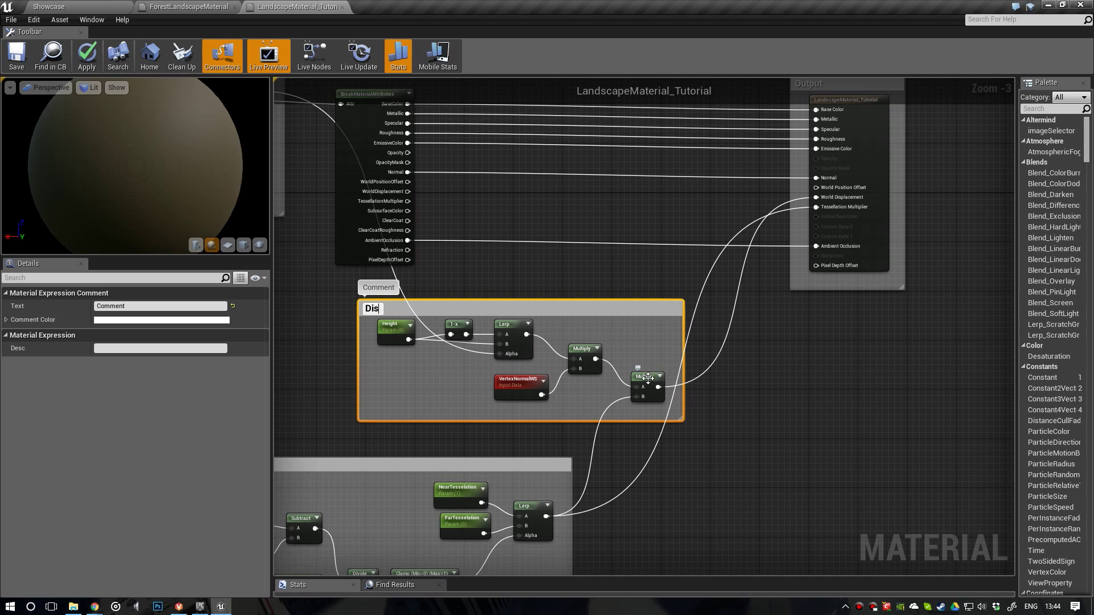
key(Return)
scroll(648, 379, up, 3)
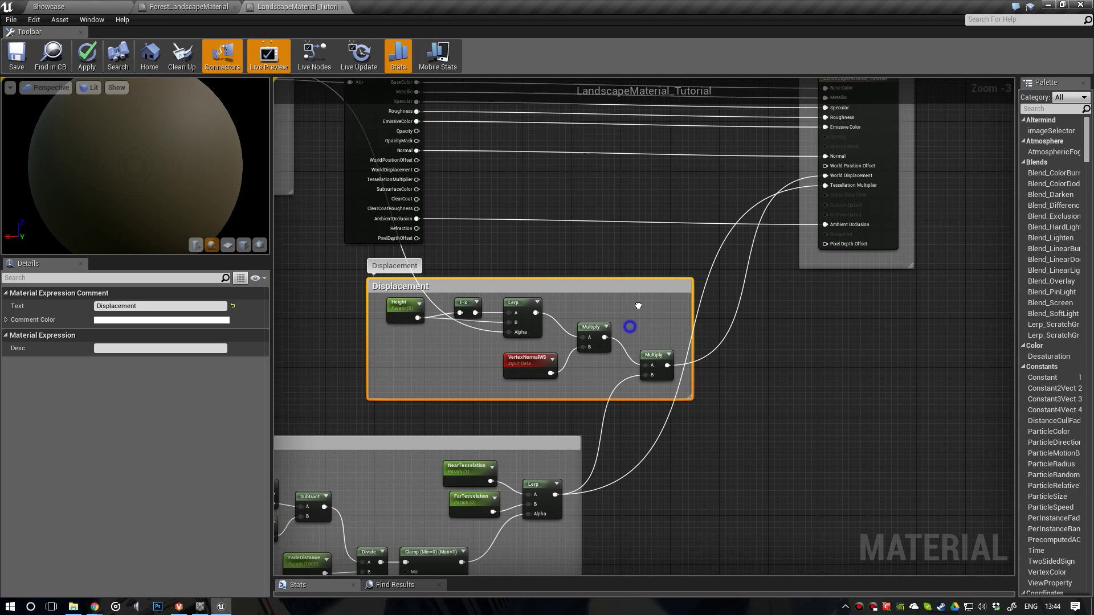
Step: Correct the spelling of the two tessellation parameter names to NearTessellation and FarTessellation
click(453, 456)
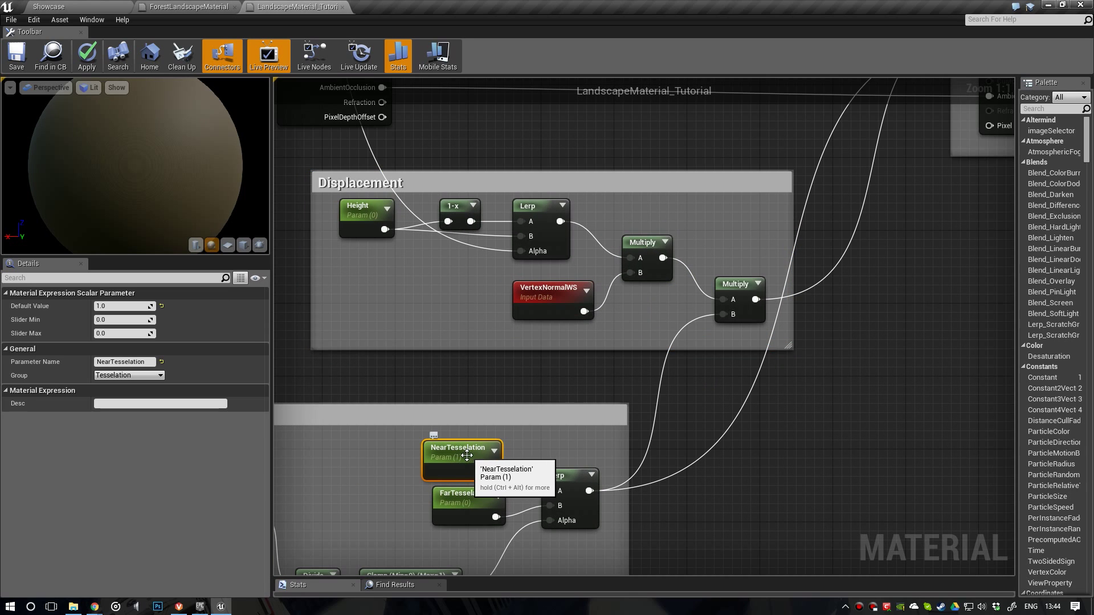
click(130, 362)
text(l)
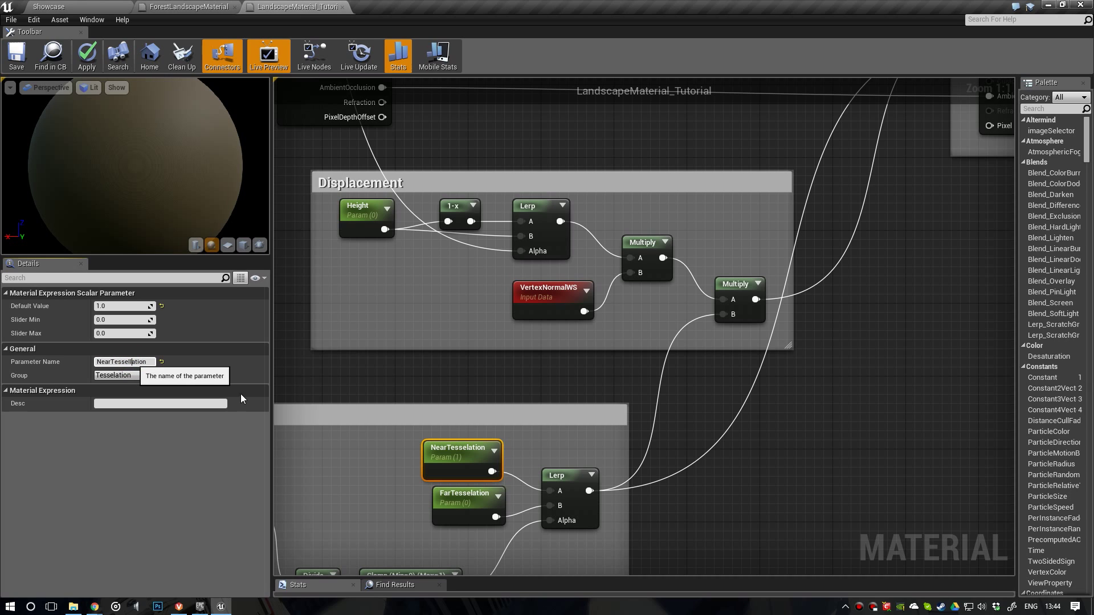
right_drag(431, 424, 445, 298)
click(460, 371)
click(126, 363)
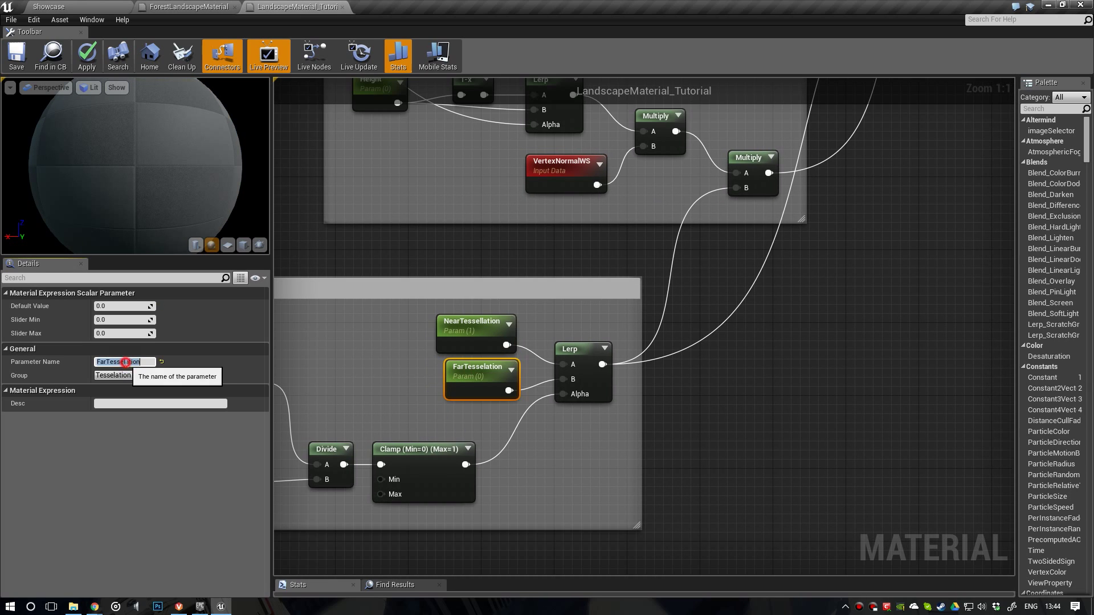
text(l)
click(530, 311)
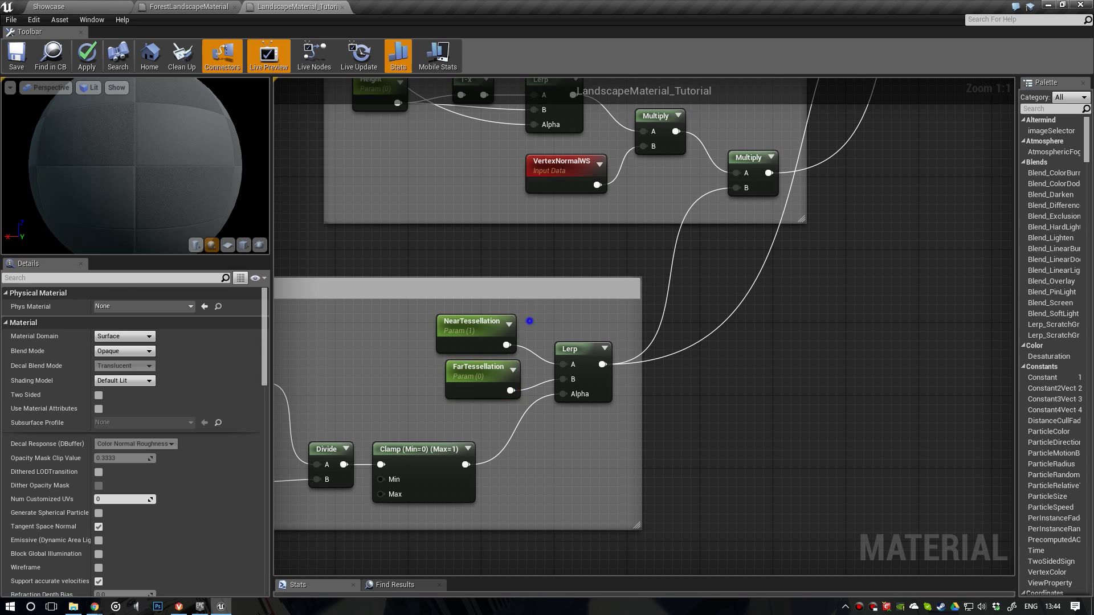
Step: Apply the changes to LandscapeMaterial_Tutorial and return to the Showcase level
scroll(533, 311, down, 3)
right_drag(541, 283, 512, 392)
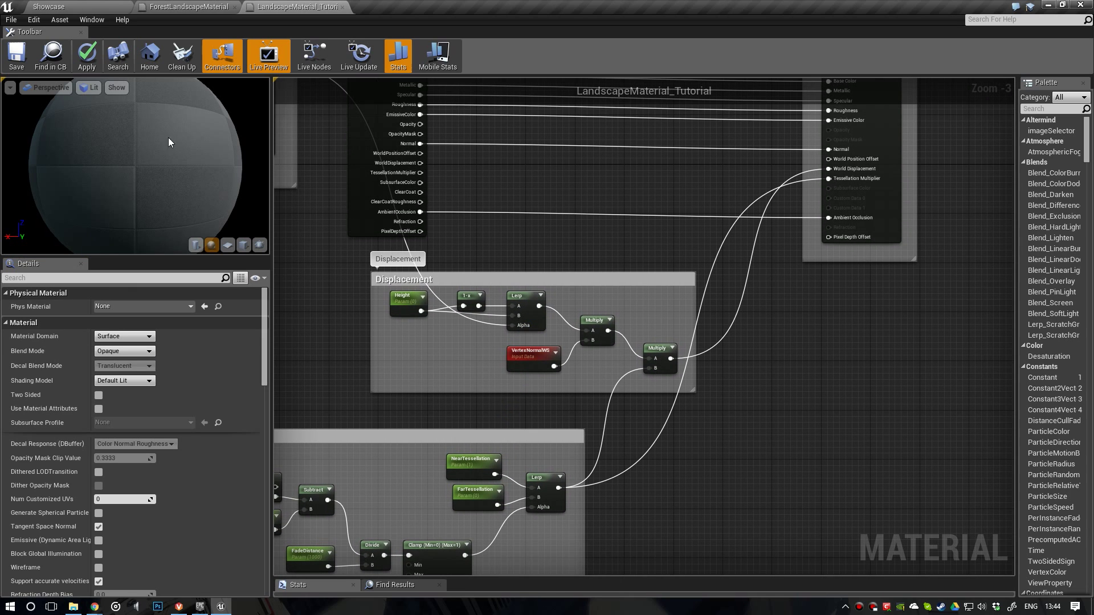
click(87, 63)
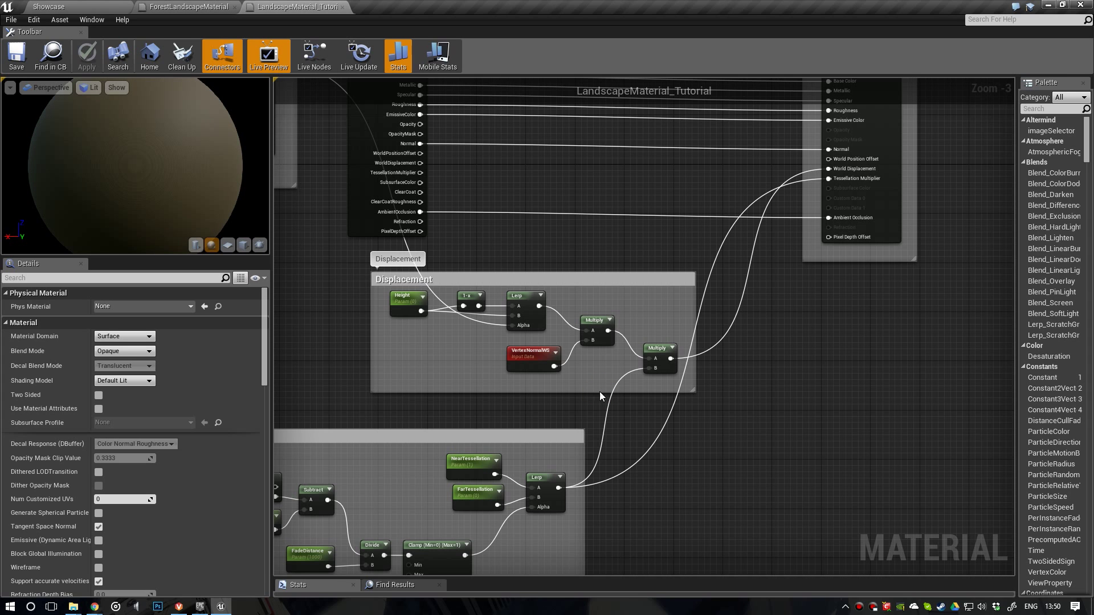
click(82, 7)
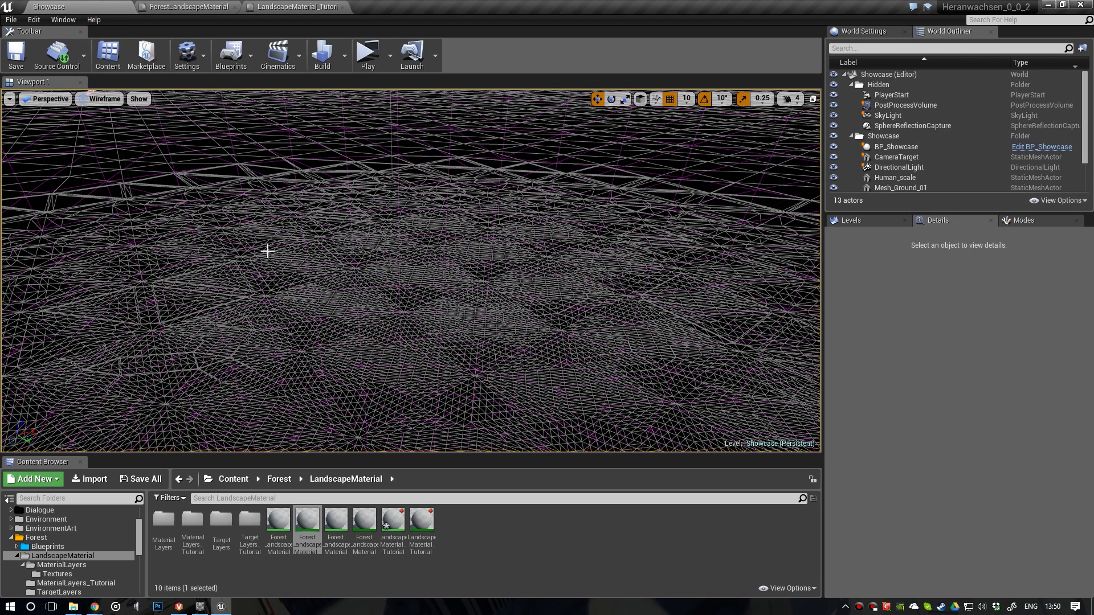
Step: Open the LandscapeMaterial_Tutorial_Inst material instance and place its editor in a separate window beside the level viewport
click(415, 524)
double_click(416, 524)
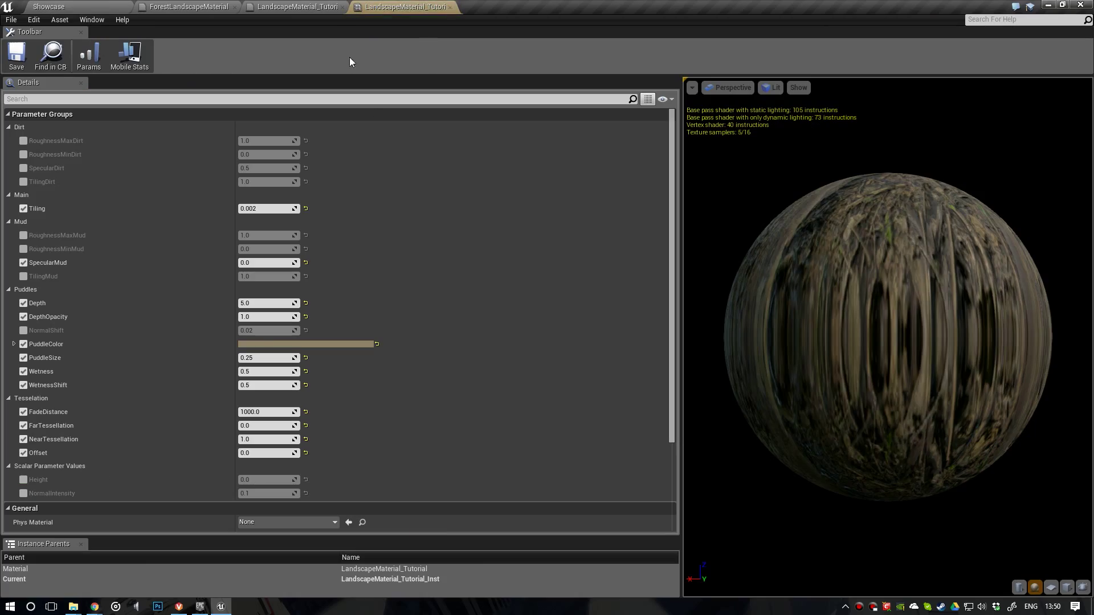
drag(392, 10, 881, 35)
drag(922, 293, 916, 597)
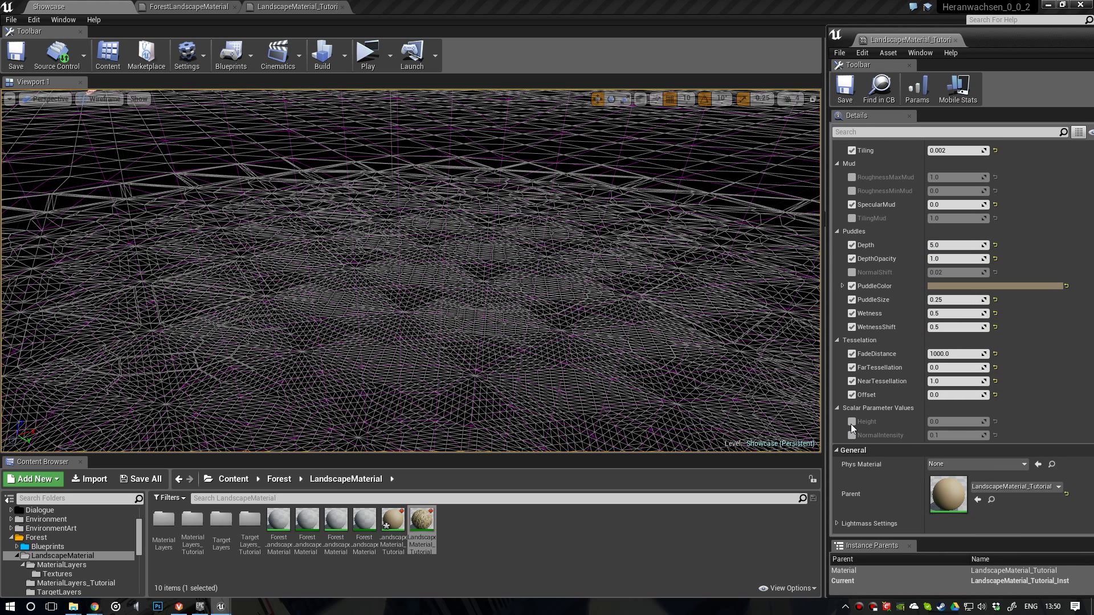
Step: Enable the Height parameter override in the material instance and raise it to about 30
click(852, 423)
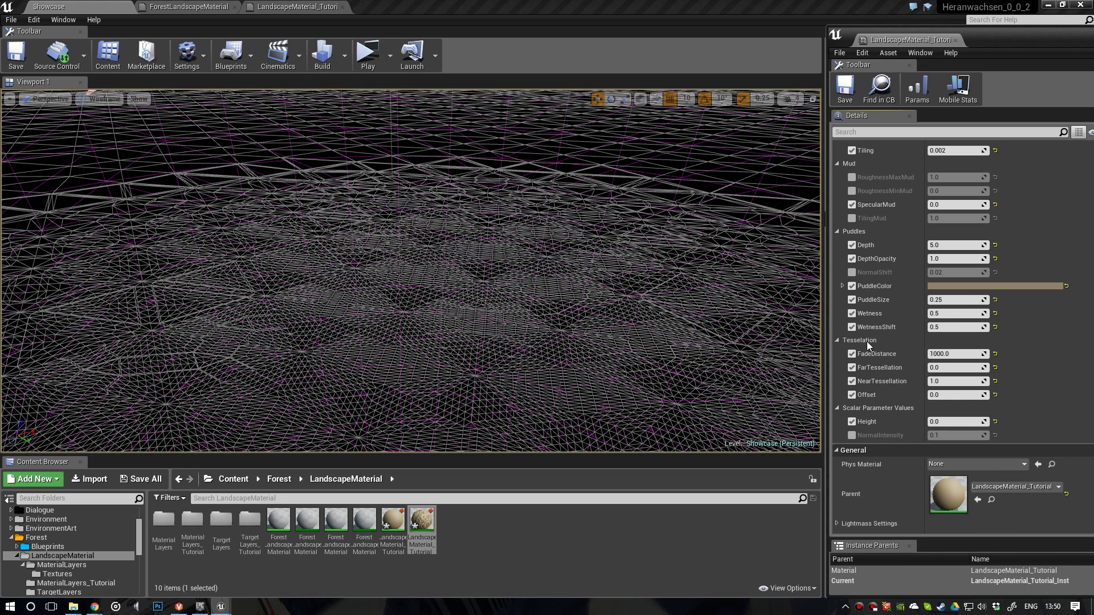
mouse_move(426, 295)
right_down()
mouse_move(422, 348)
mouse_move(427, 279)
mouse_move(581, 355)
right_up()
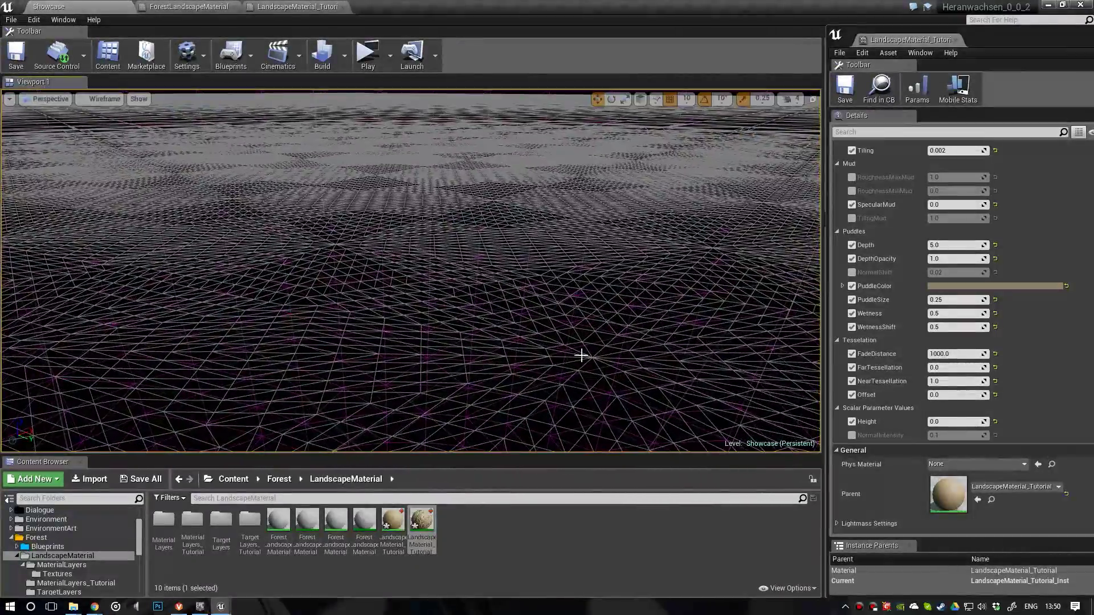
drag(957, 422, 1009, 421)
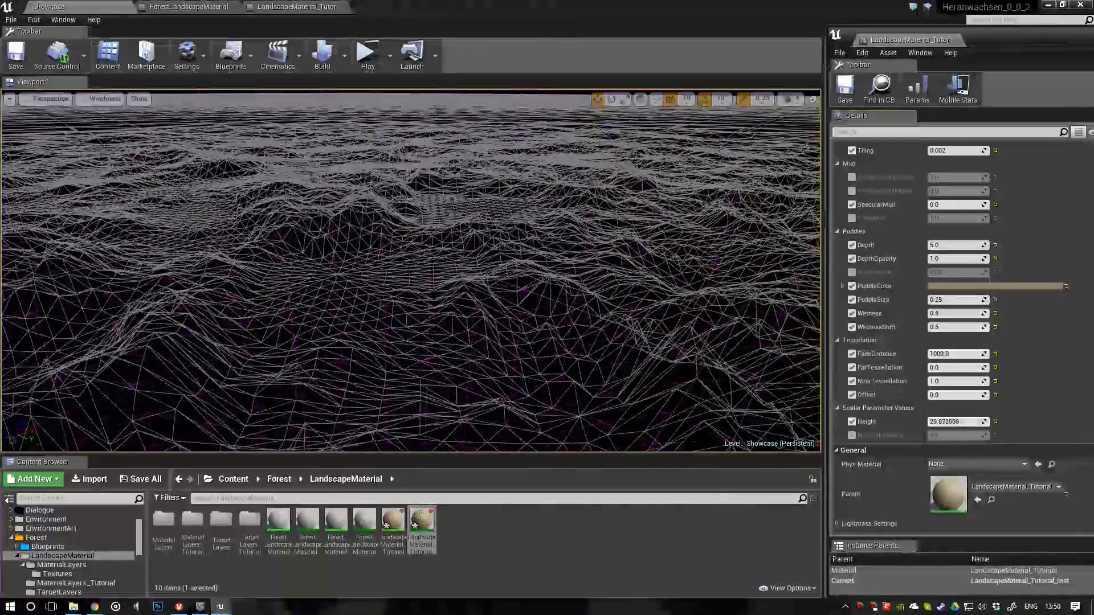
Step: Switch the level viewport to Lit view mode and examine the displaced ground surface
click(104, 99)
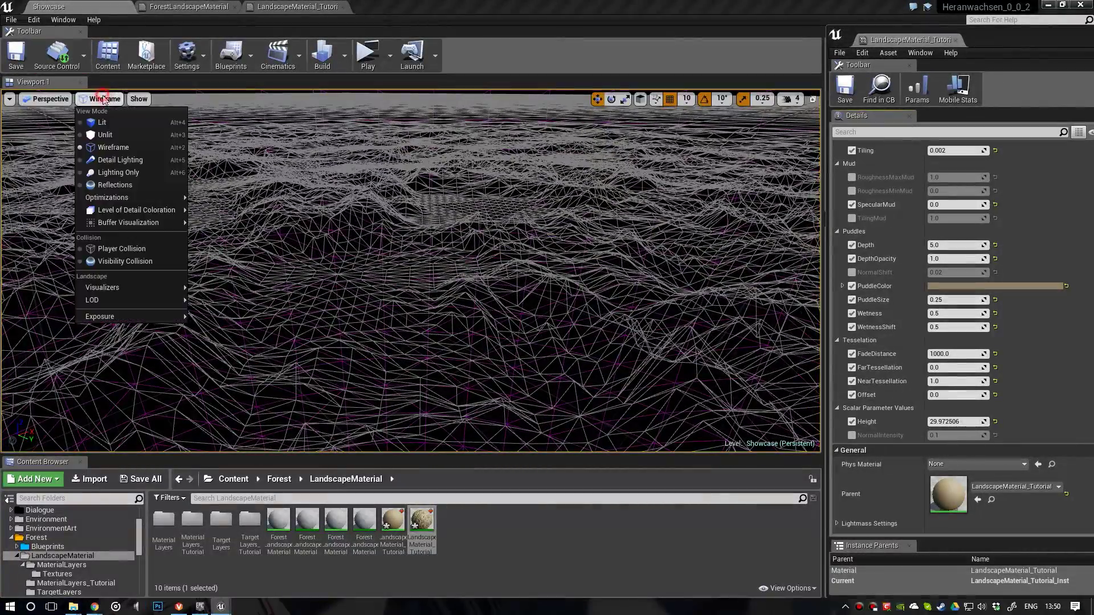
click(104, 126)
right_drag(442, 274, 452, 262)
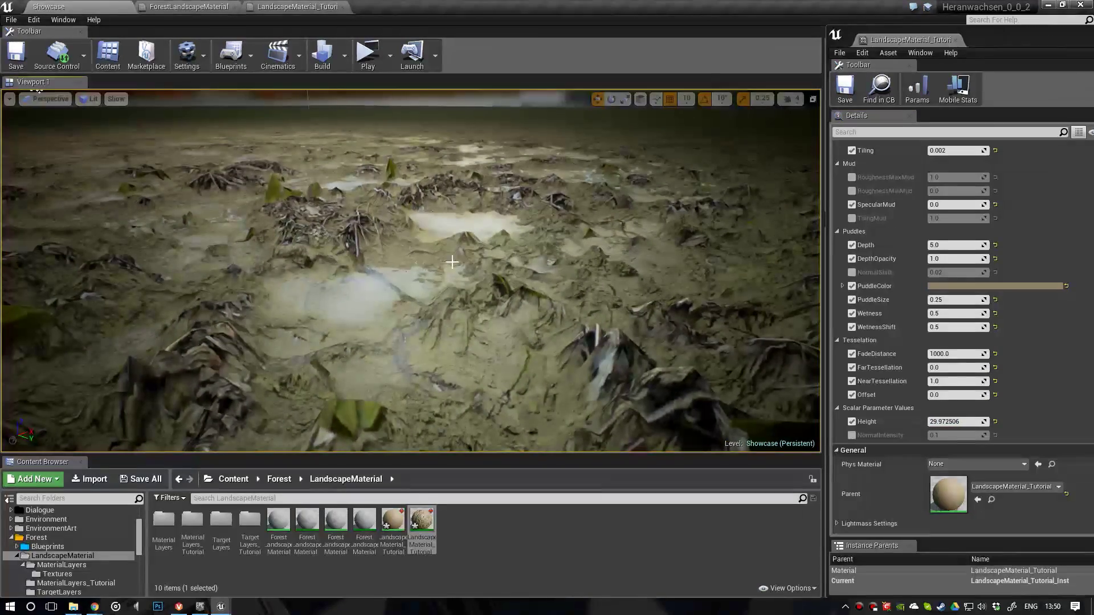
Step: Set the material instance's Height parameter to 15 and inspect the ground relief from several viewpoints
drag(969, 420, 974, 423)
text(15)
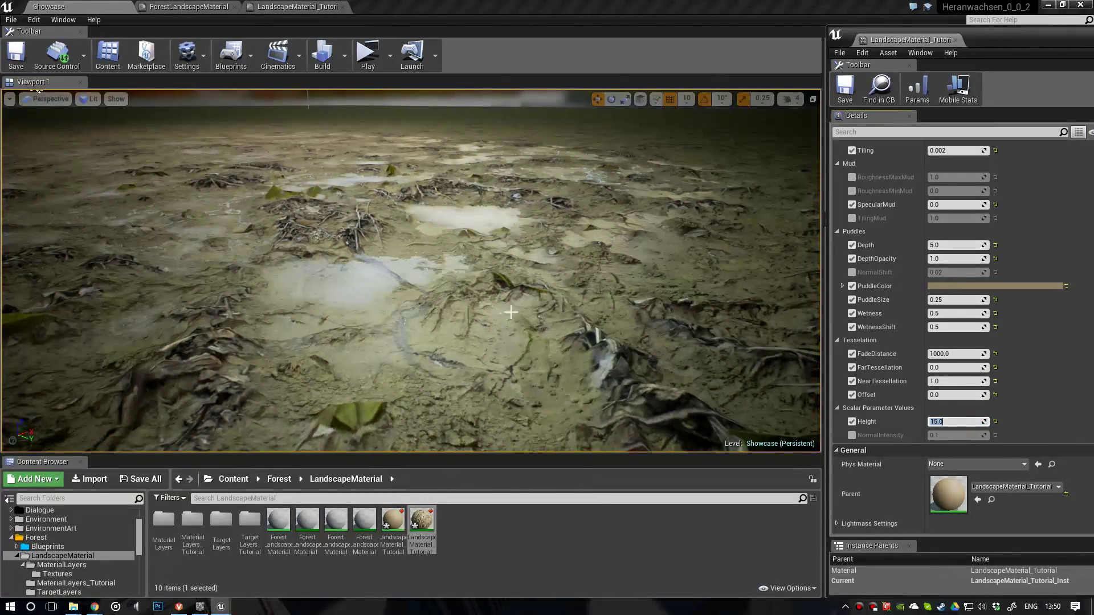
mouse_move(511, 313)
right_down()
mouse_move(495, 288)
mouse_move(494, 316)
mouse_move(517, 302)
mouse_move(481, 312)
mouse_move(507, 314)
right_up()
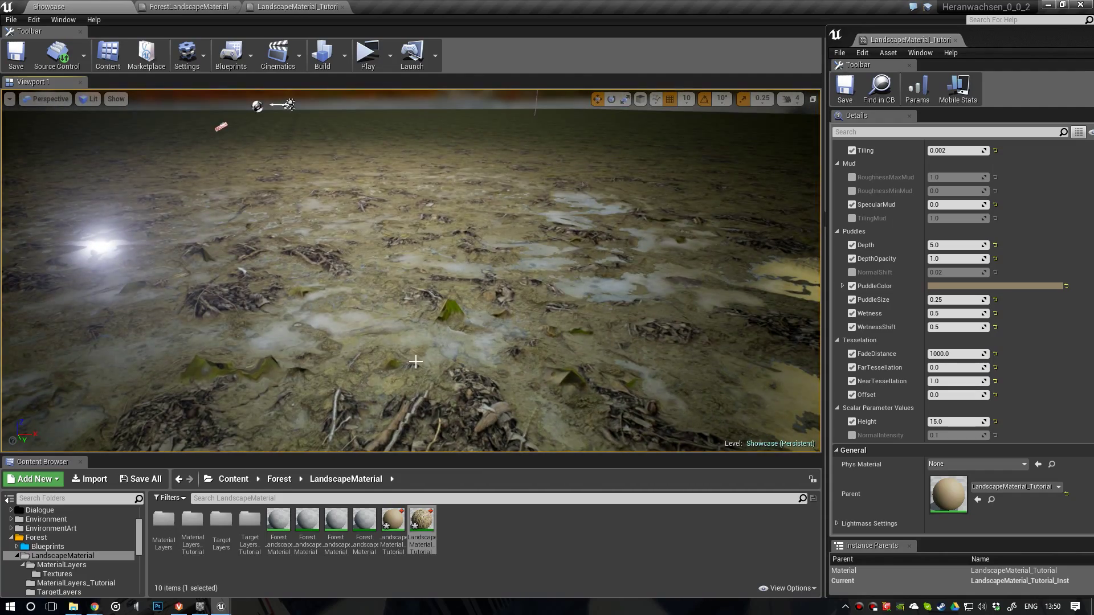
right_drag(416, 362, 481, 116)
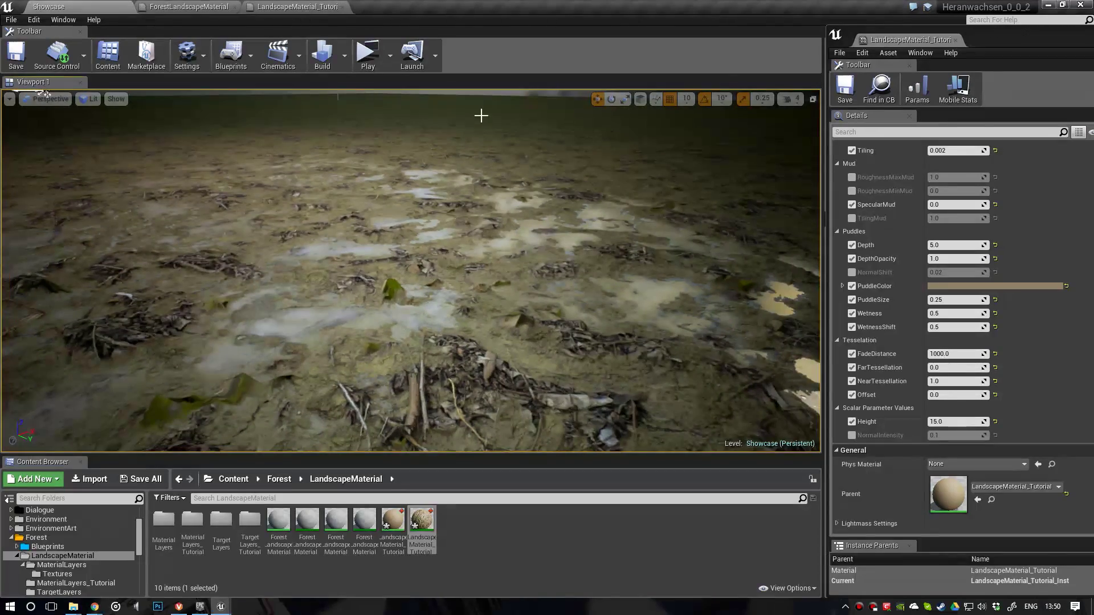
right_drag(474, 252, 472, 248)
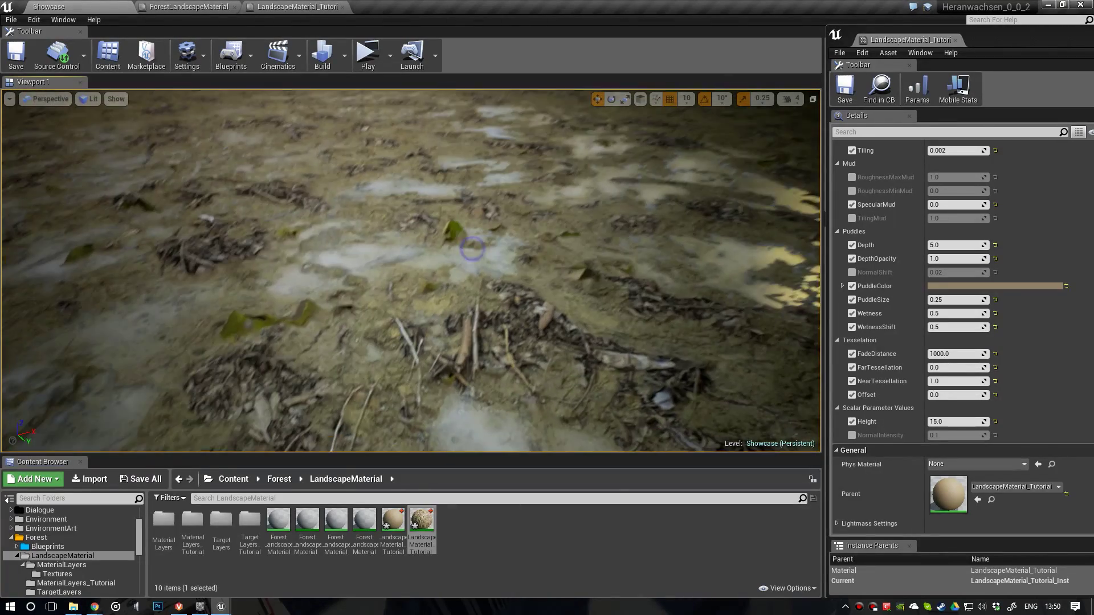
Step: Switch the level viewport to Wireframe view mode and examine how the ground's tessellation changes with distance
click(88, 98)
click(109, 144)
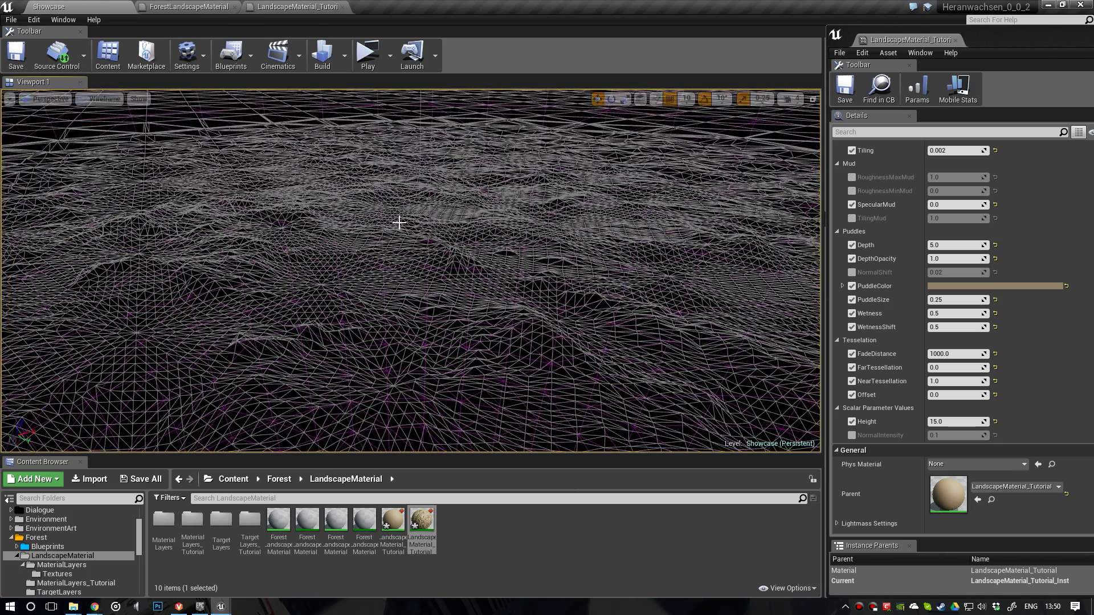
right_drag(398, 223, 430, 110)
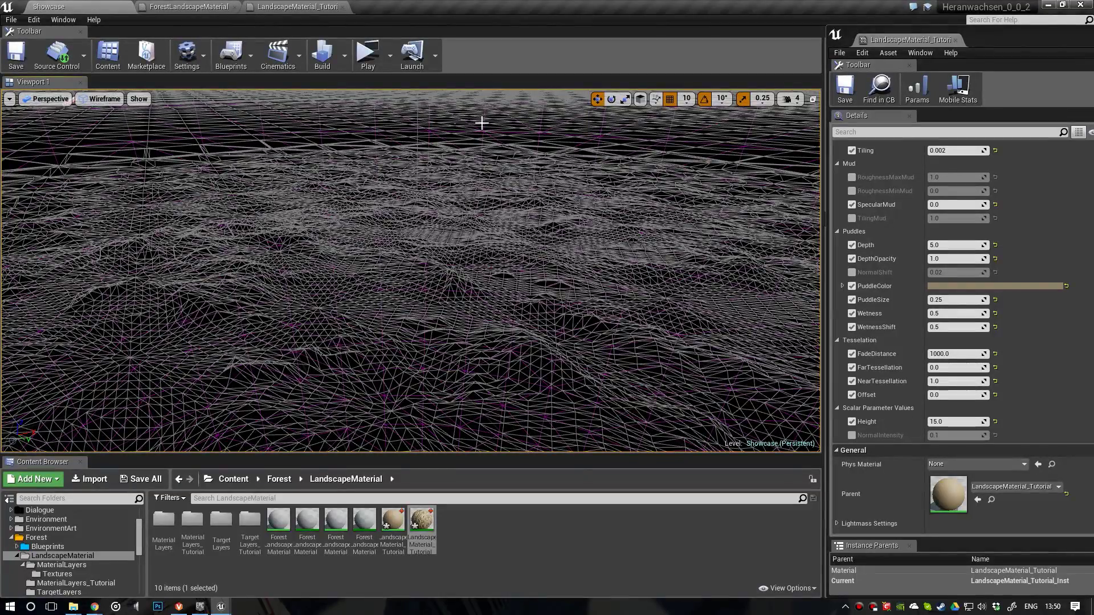
Step: Set FadeDistance to about 1077, FarTessellation to 0 and NearTessellation to about 0.6, and check the ground mesh density
drag(971, 354, 963, 383)
click(985, 368)
text(0)
key(Return)
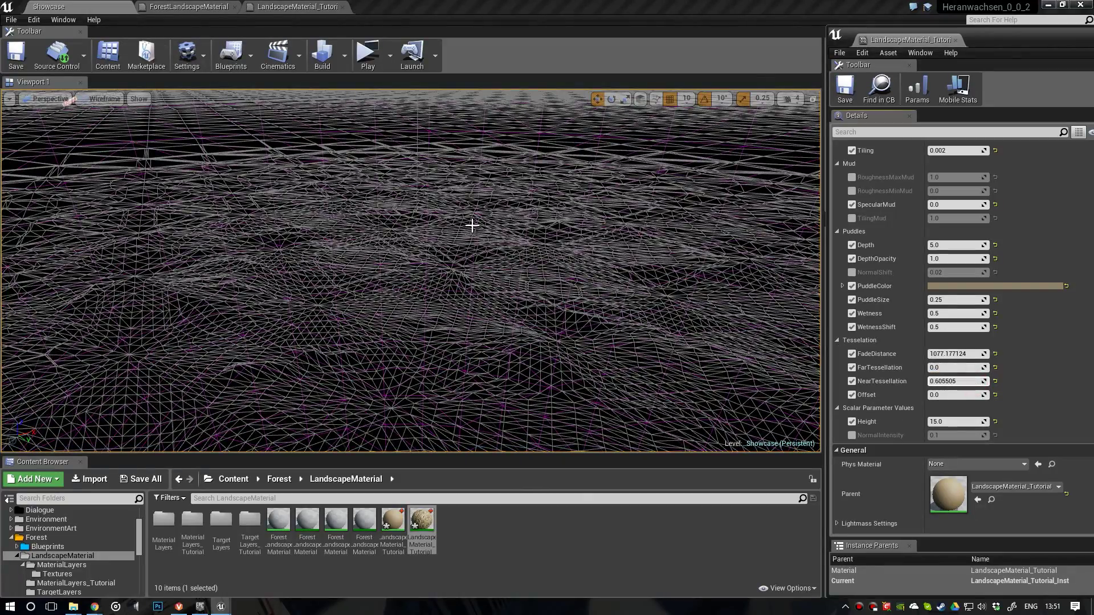
right_drag(472, 226, 389, 330)
right_drag(474, 203, 471, 226)
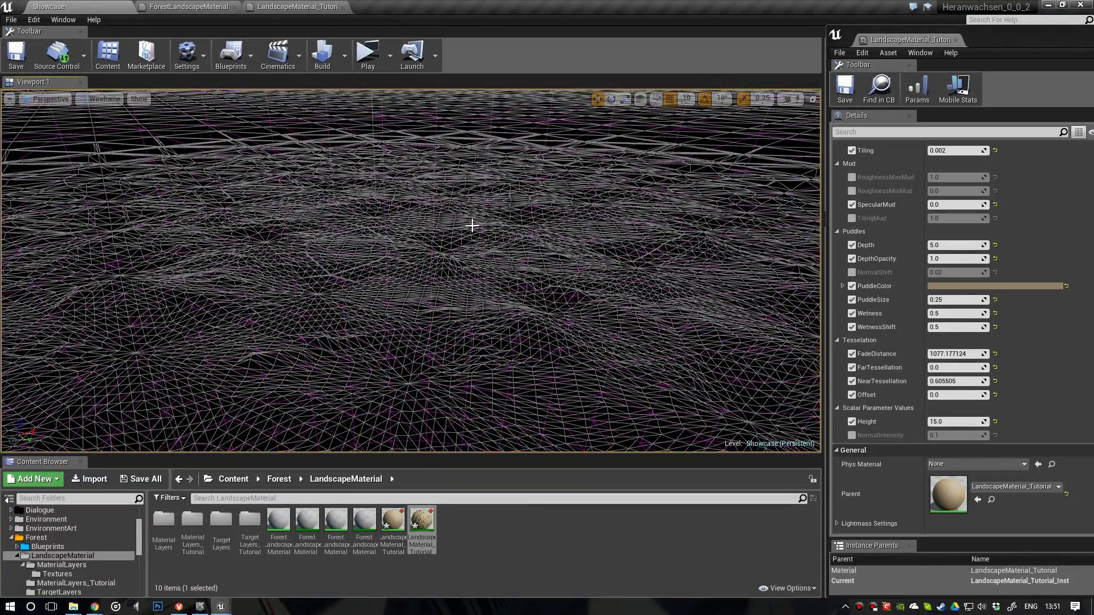